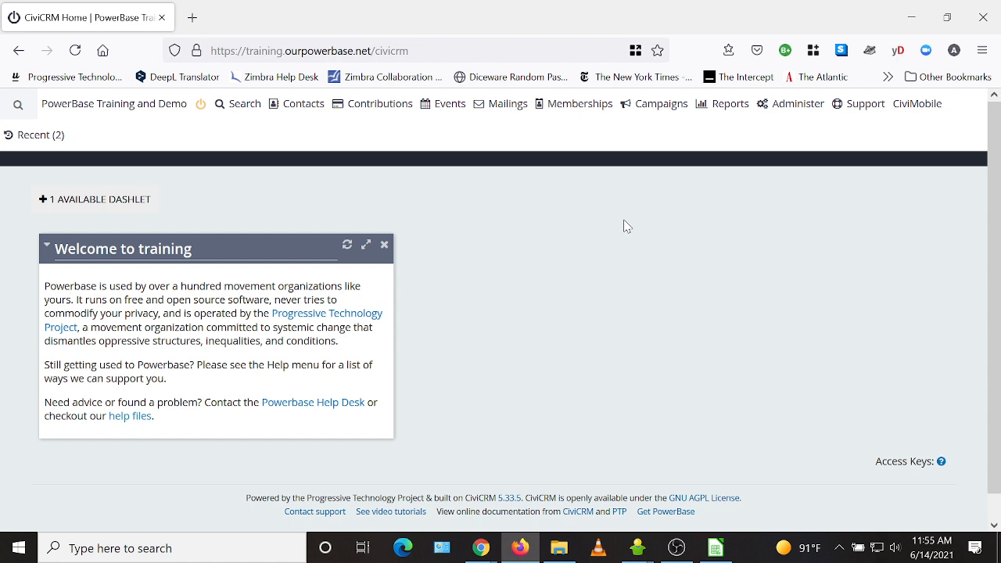
# Step: Find the contact by last name with the quick search and open the matching contact record
pyautogui.click(35, 139)
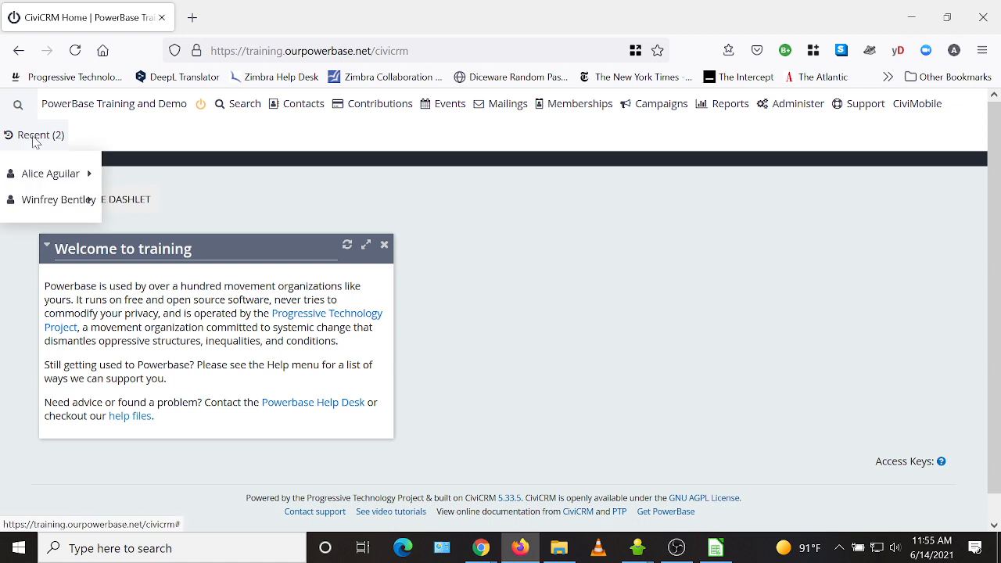
pyautogui.click(8, 103)
pyautogui.write('augustin')
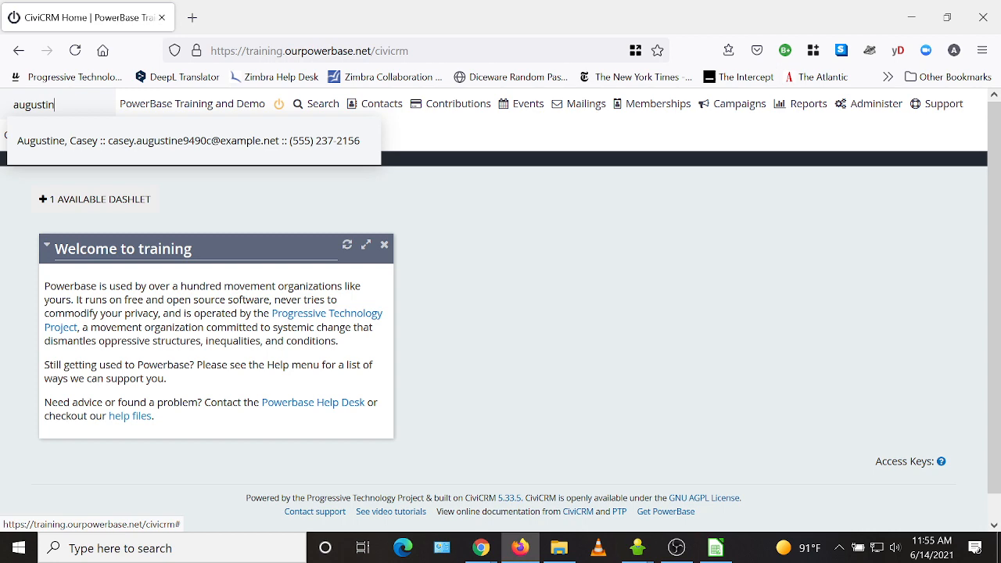
pyautogui.click(64, 142)
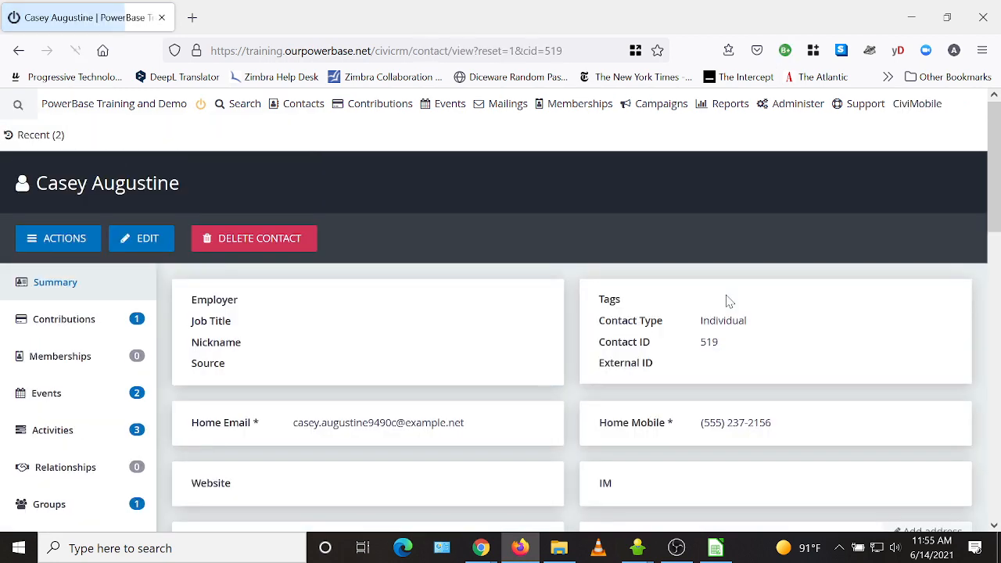
# Step: Examine the contact's summary, from the basic and communication details to the Constituent Info and Donor Tracking sections
pyautogui.scroll(-2, 513, 219)
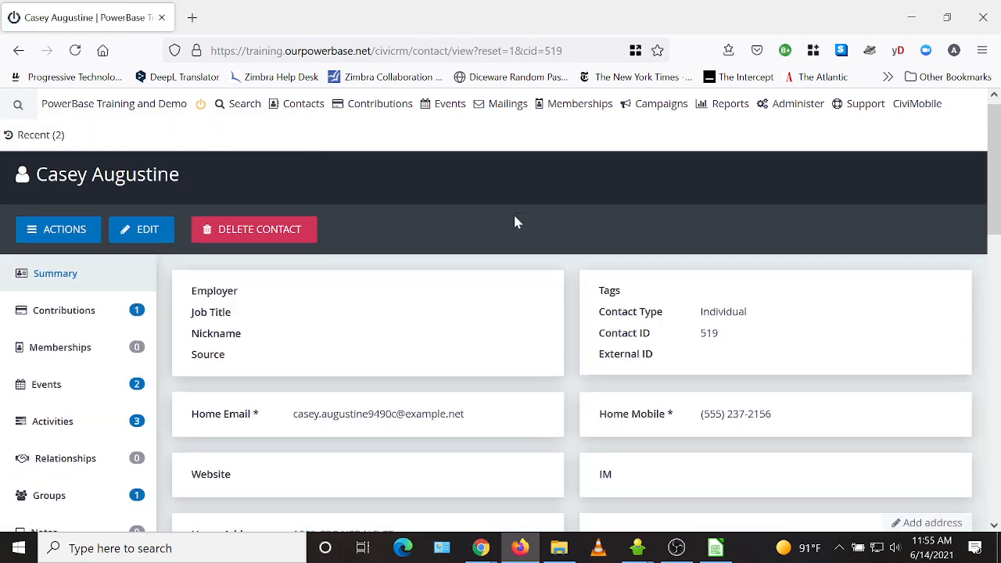
pyautogui.moveTo(539, 463)
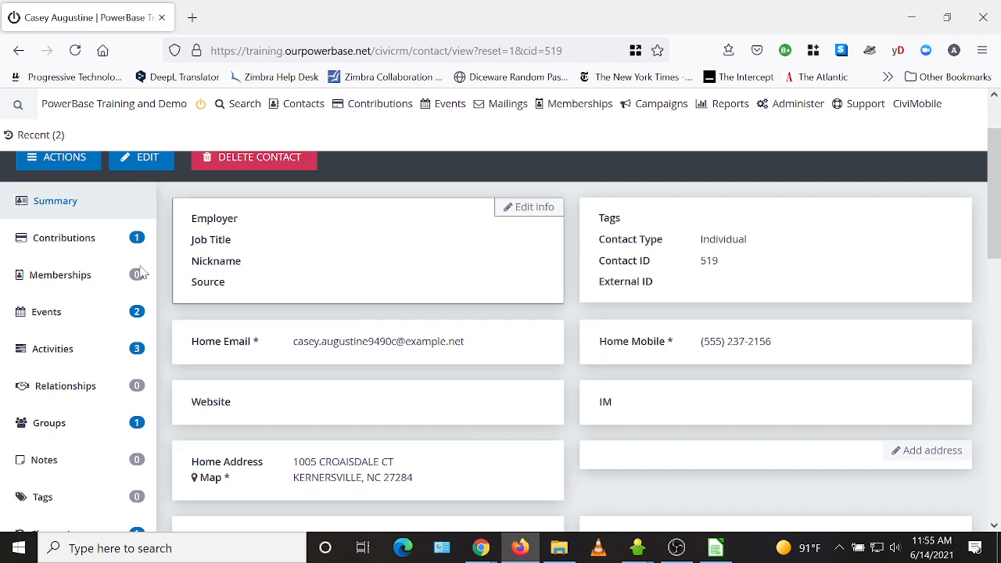
pyautogui.click(63, 205)
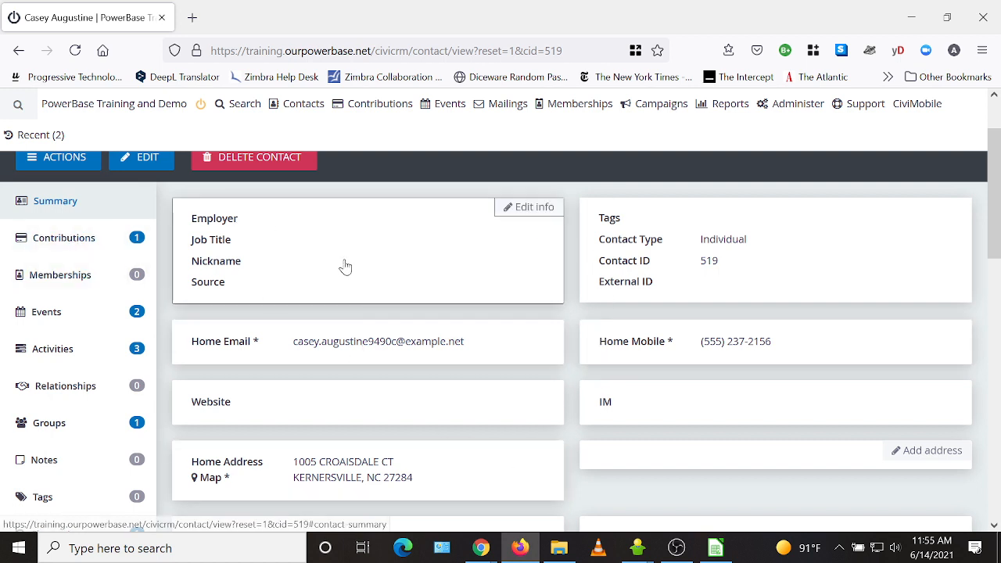
pyautogui.scroll(2, 393, 284)
pyautogui.scroll(-2, 414, 344)
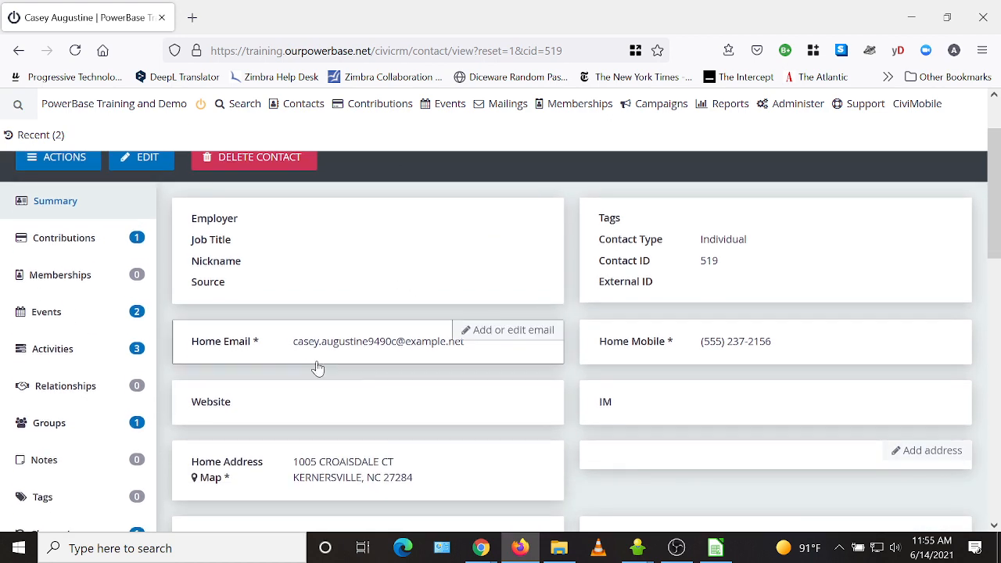
pyautogui.scroll(-6, 700, 370)
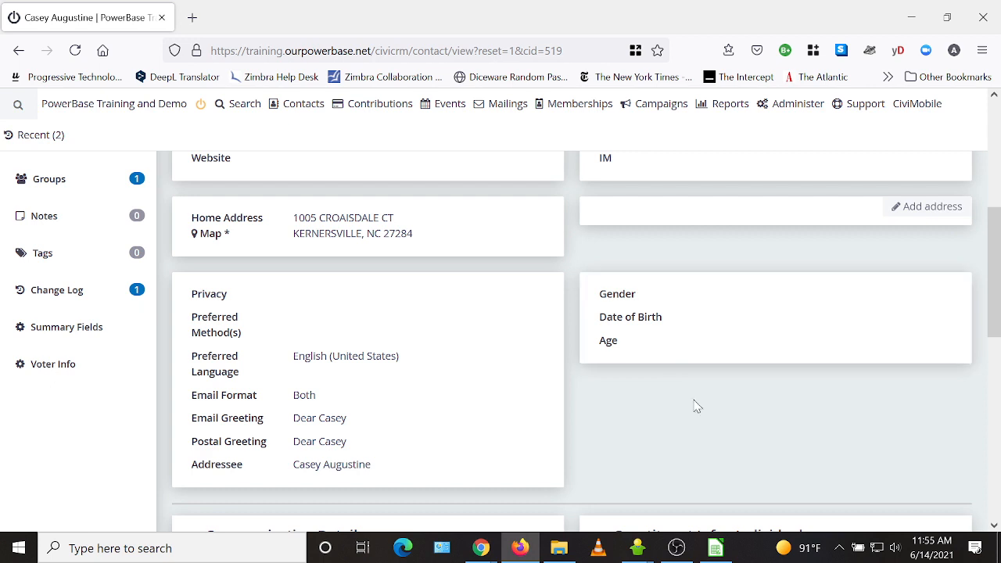
pyautogui.scroll(-7, 465, 357)
pyautogui.scroll(-1, 449, 371)
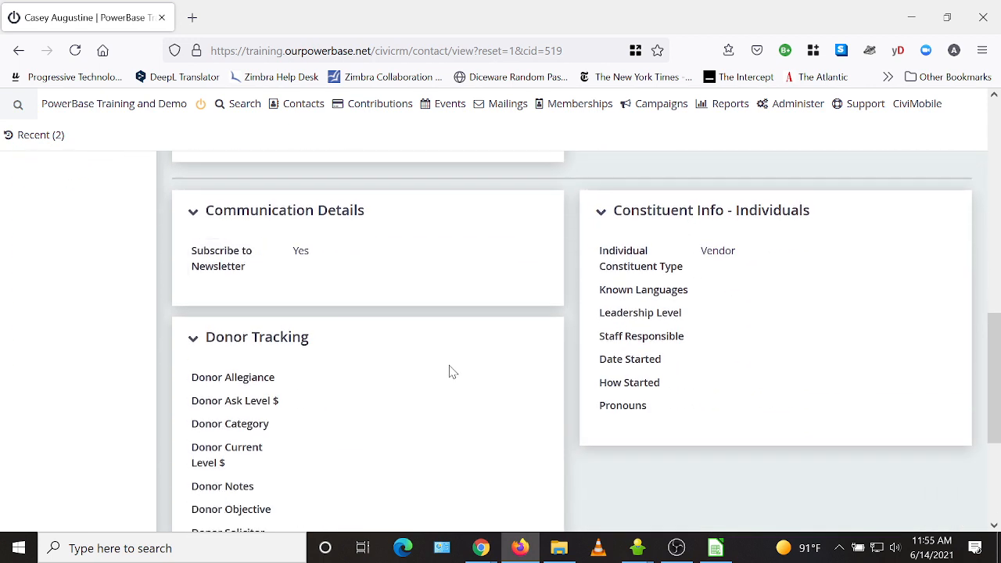
# Step: Check the editable fields of the Constituent Info - Individuals section, cancel the edit, and return to the start of the contact summary
pyautogui.click(818, 320)
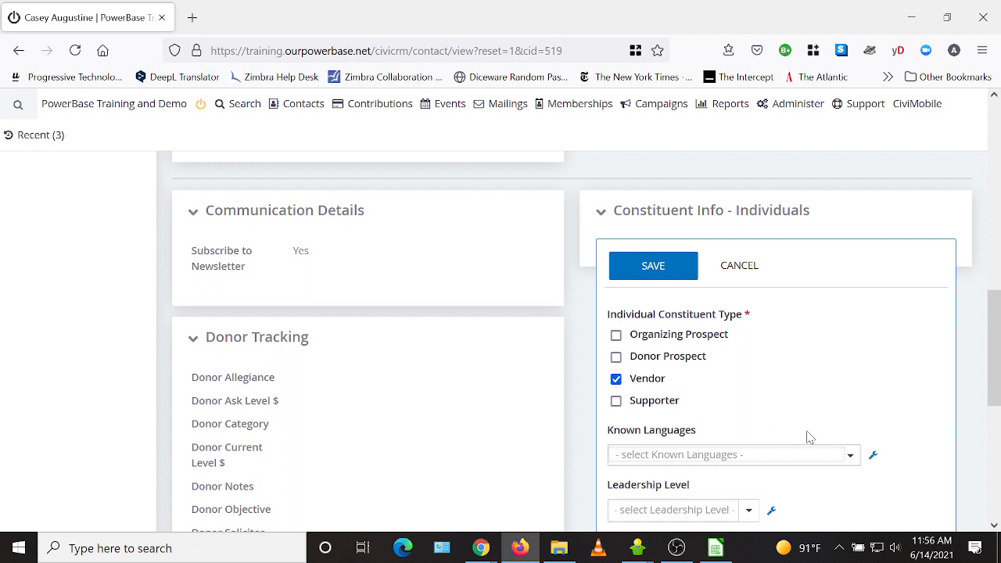
pyautogui.click(748, 273)
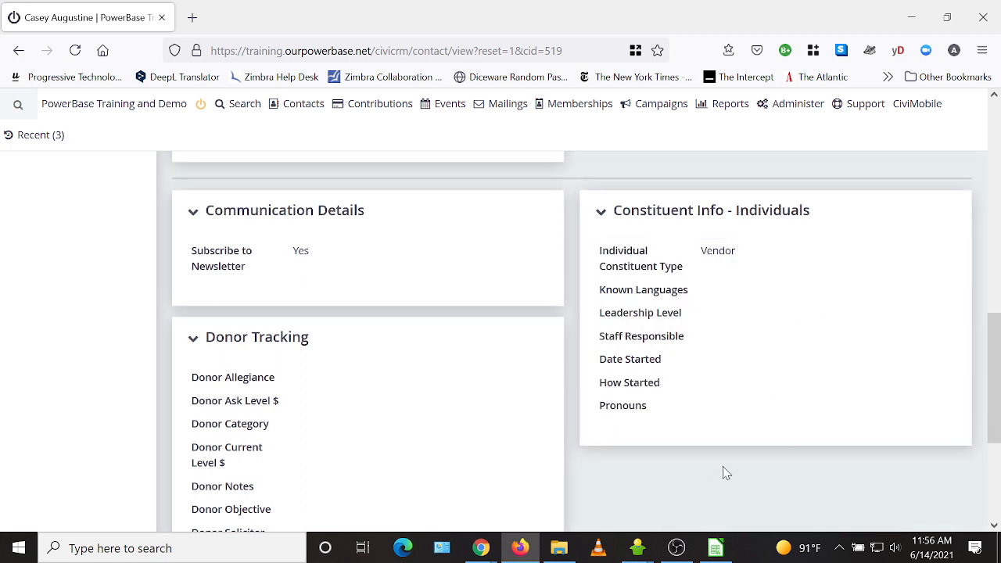
pyautogui.scroll(-5, 704, 473)
pyautogui.scroll(10, 701, 425)
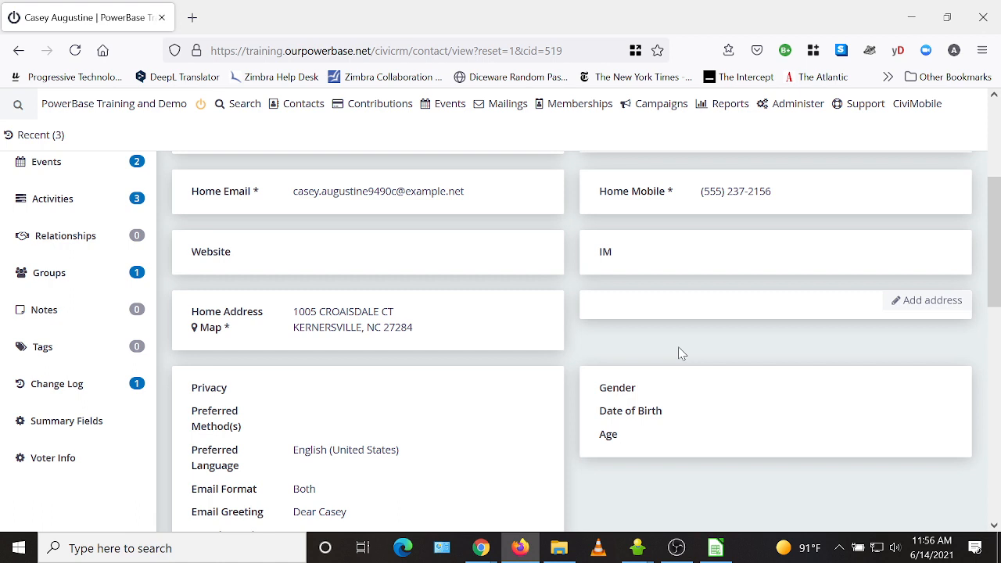
pyautogui.scroll(3, 680, 354)
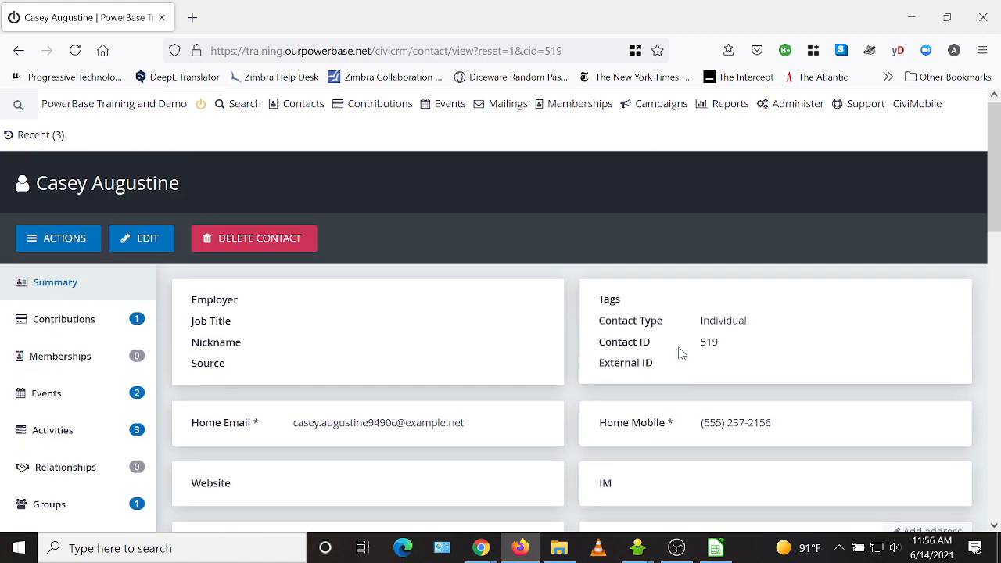
# Step: Switch to the import-exercise.csv spreadsheet in LibreOffice Calc and review all its columns through Constituent Type
pyautogui.click(724, 551)
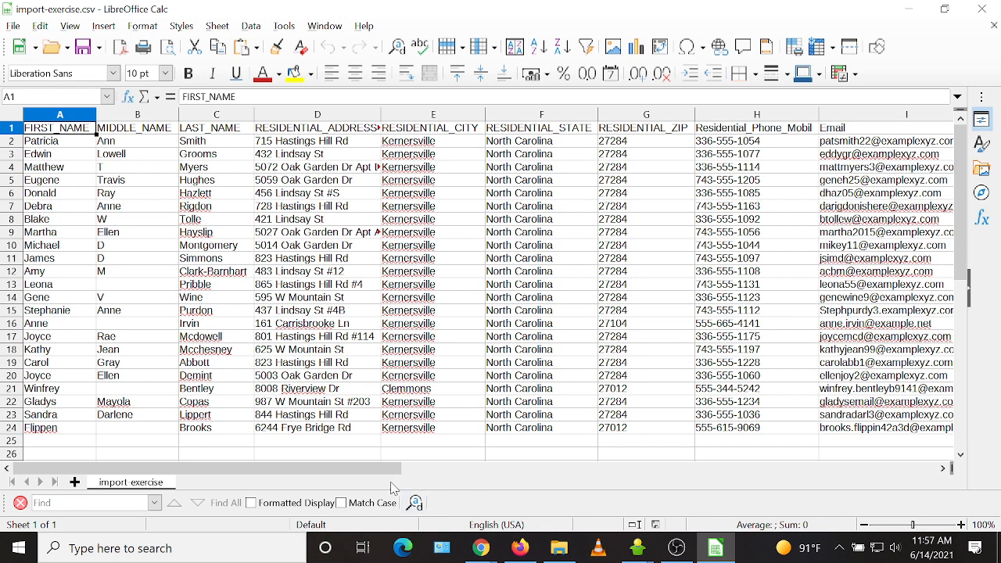
pyautogui.moveTo(391, 469); pyautogui.dragTo(655, 501)
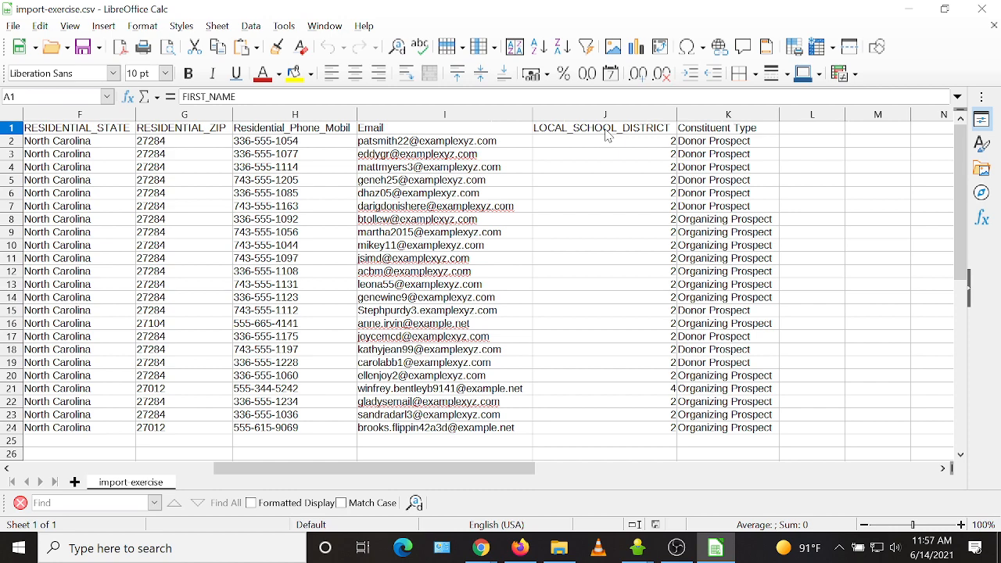
pyautogui.moveTo(496, 469); pyautogui.dragTo(262, 475)
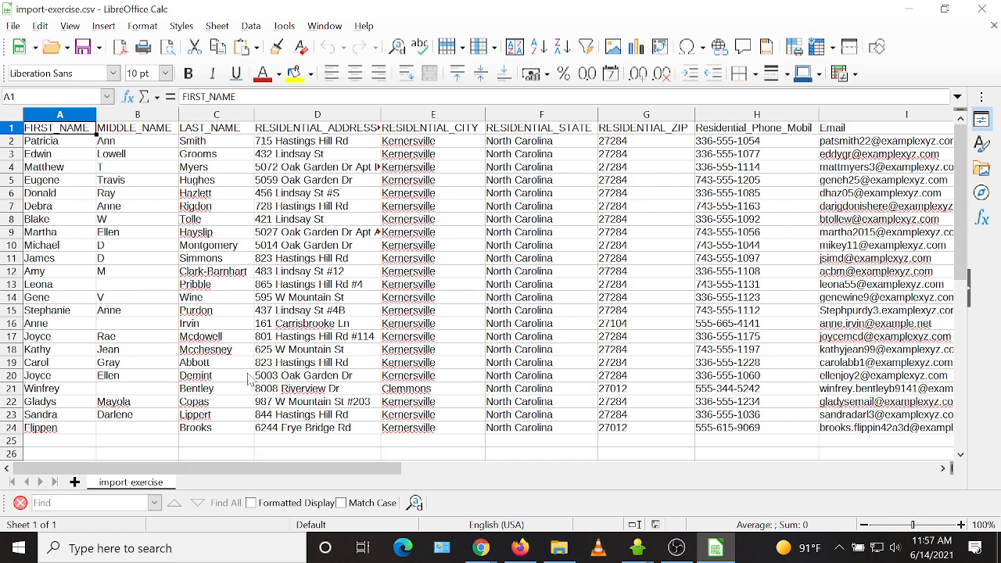
# Step: Apply AutoFilter to the whole sheet and check the distinct values in the FIRST_NAME and LAST_NAME columns
pyautogui.click(13, 116)
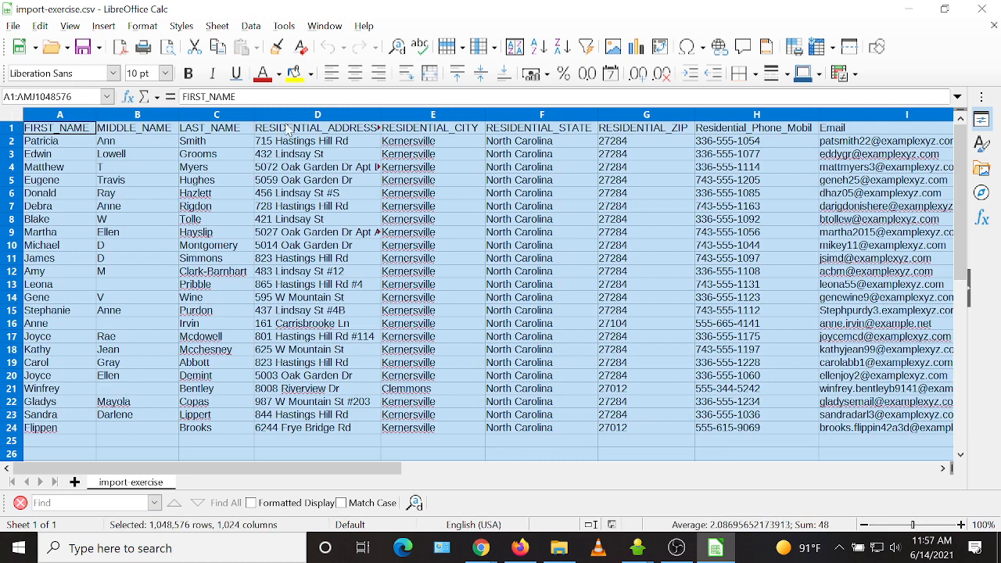
pyautogui.click(588, 47)
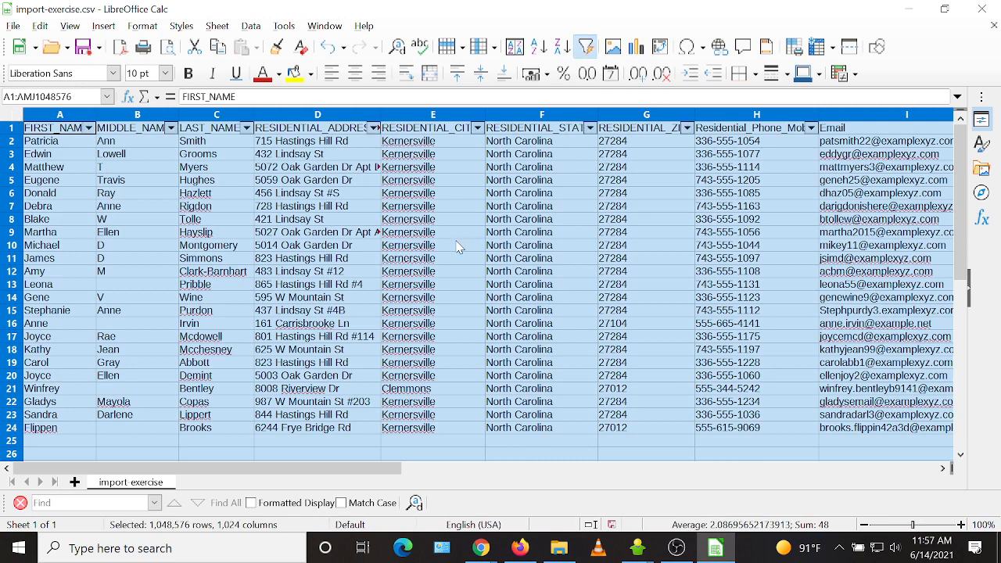
pyautogui.click(90, 130)
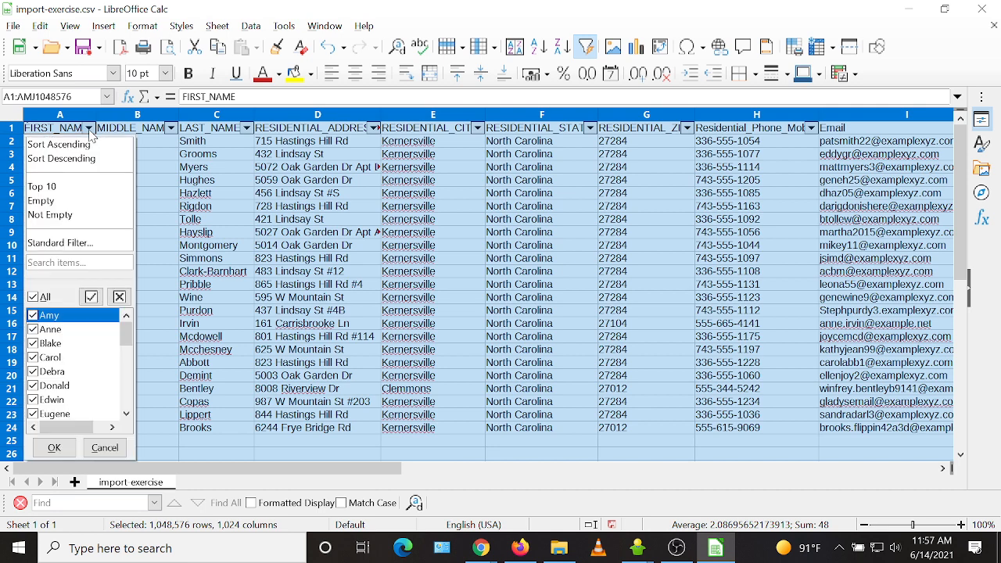
pyautogui.moveTo(127, 338); pyautogui.dragTo(131, 316)
pyautogui.click(249, 131)
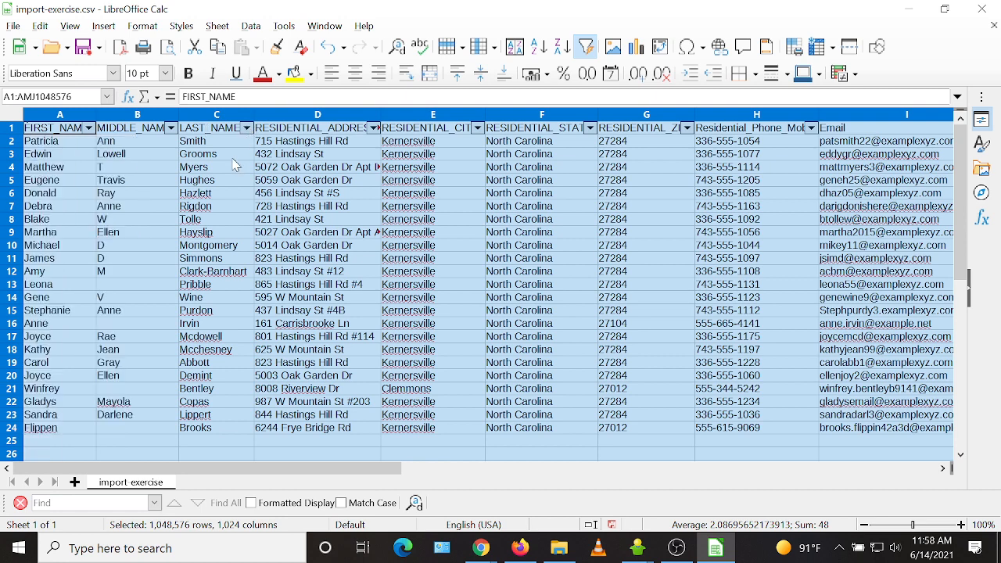
pyautogui.click(246, 129)
pyautogui.moveTo(282, 332)
pyautogui.mouseDown()
pyautogui.moveTo(284, 415)
pyautogui.moveTo(284, 324)
pyautogui.mouseUp()
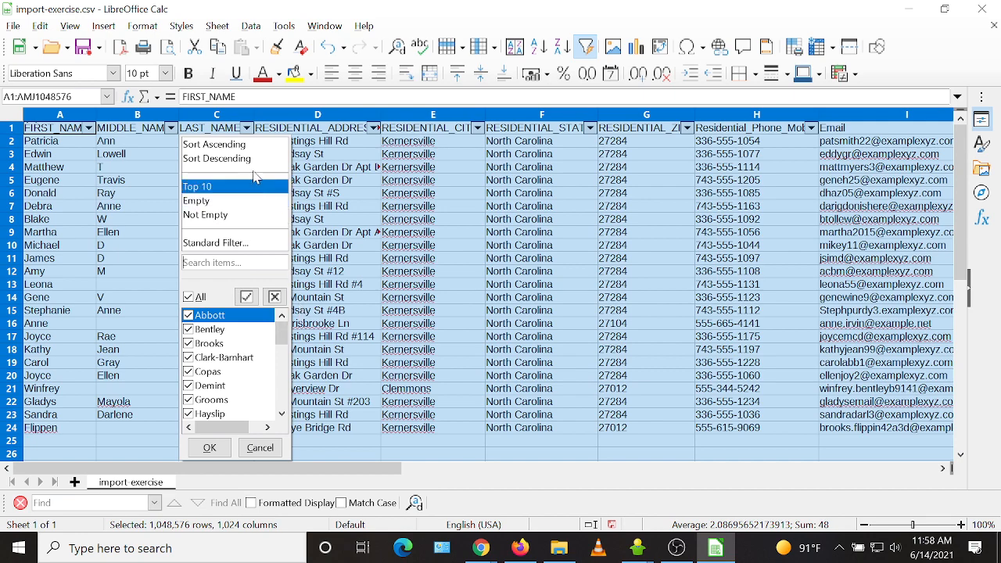
pyautogui.click(249, 131)
# Step: Check the distinct values in the Constituent Type column without filtering, then return to the first columns and deselect the sheet
pyautogui.moveTo(301, 469); pyautogui.dragTo(590, 523)
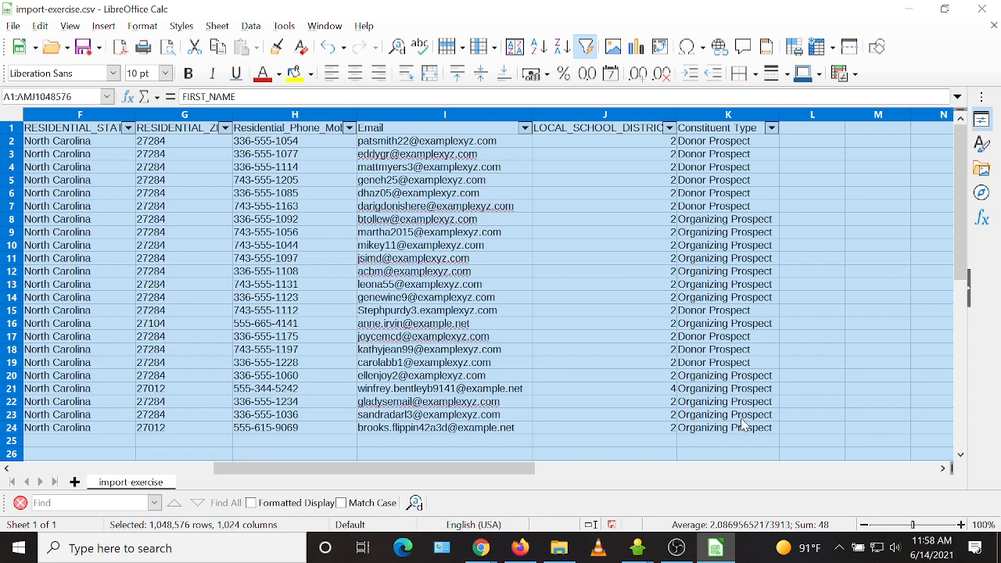
pyautogui.click(771, 129)
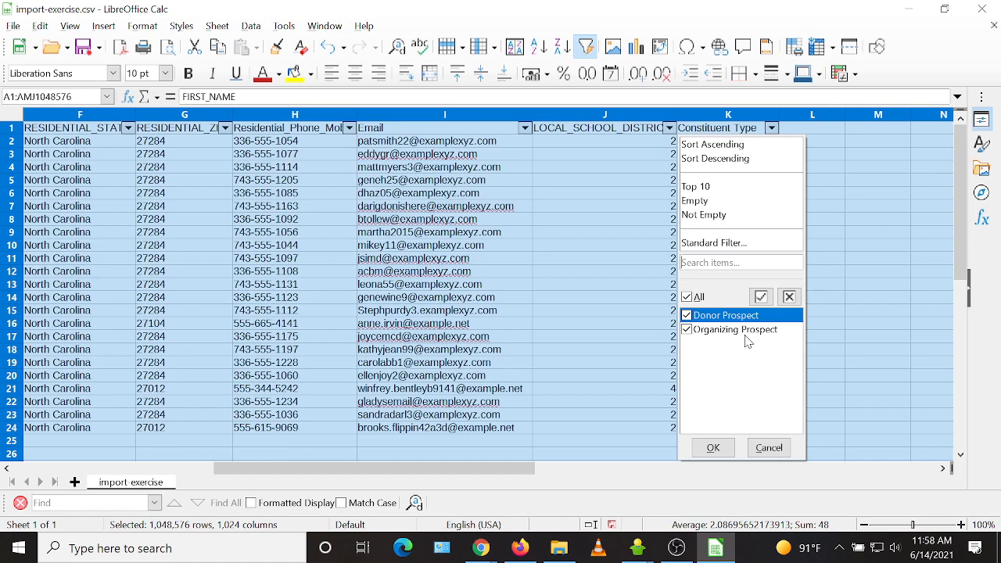
pyautogui.click(770, 449)
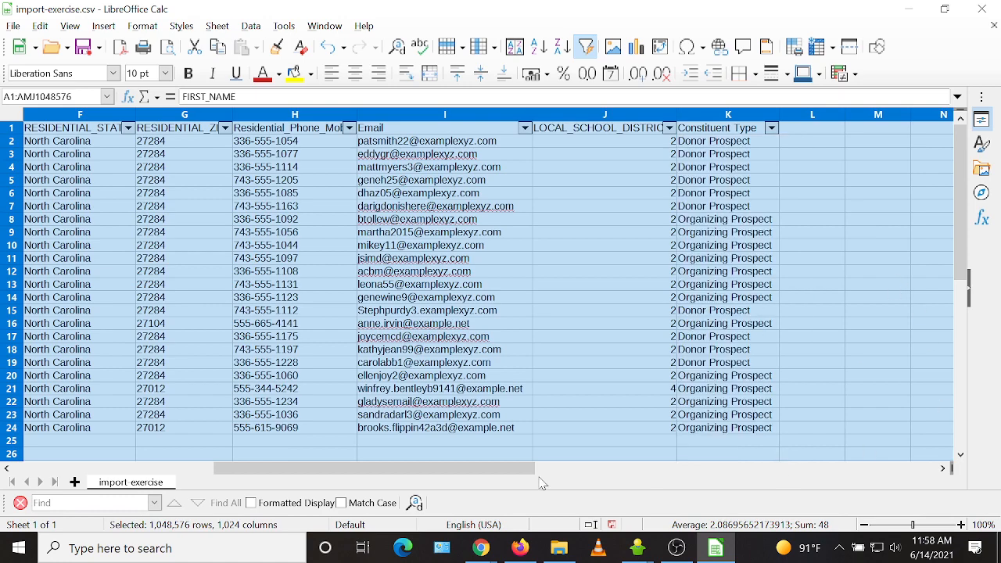
pyautogui.moveTo(502, 474); pyautogui.dragTo(247, 482)
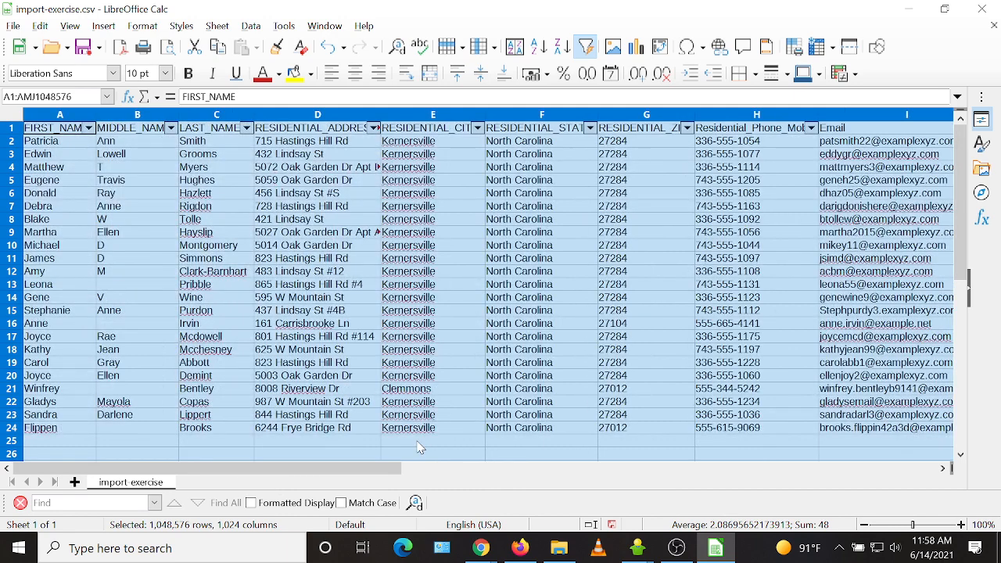
pyautogui.click(418, 446)
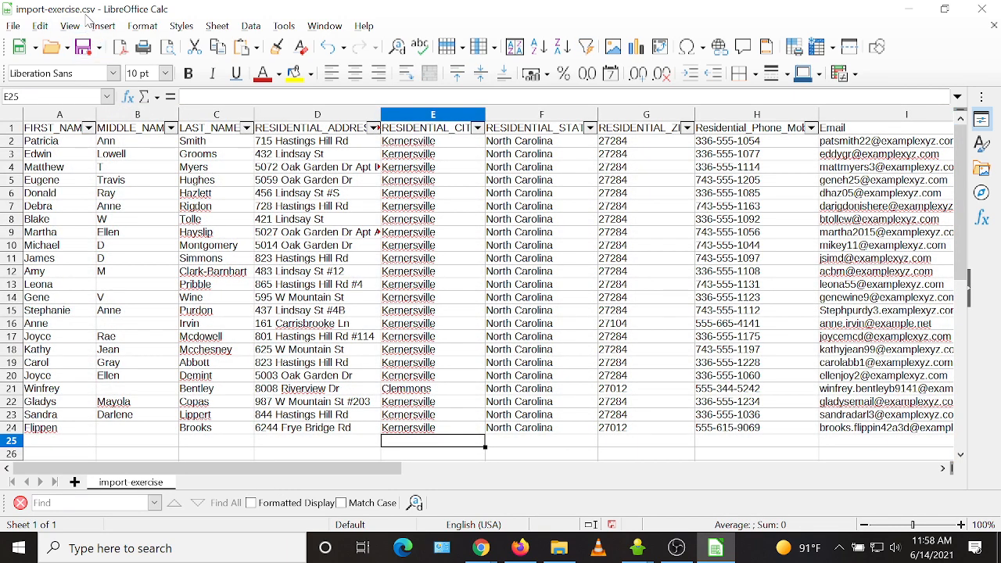
# Step: Look over the save options for import-exercise.csv, then close the spreadsheet without saving the changes
pyautogui.moveTo(20, 10)
pyautogui.mouseDown()
pyautogui.moveTo(49, 13)
pyautogui.moveTo(20, 17)
pyautogui.mouseUp()
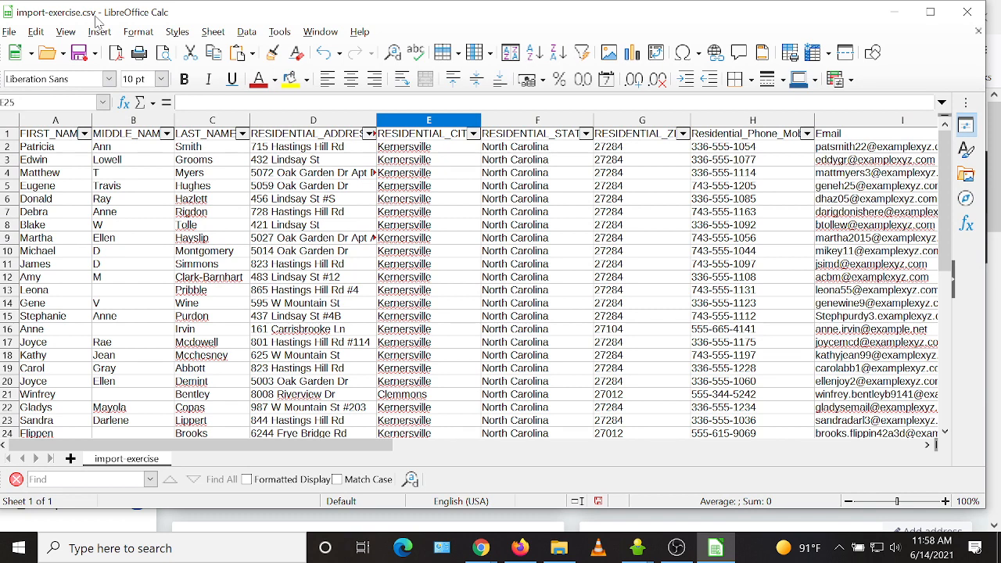
pyautogui.click(10, 32)
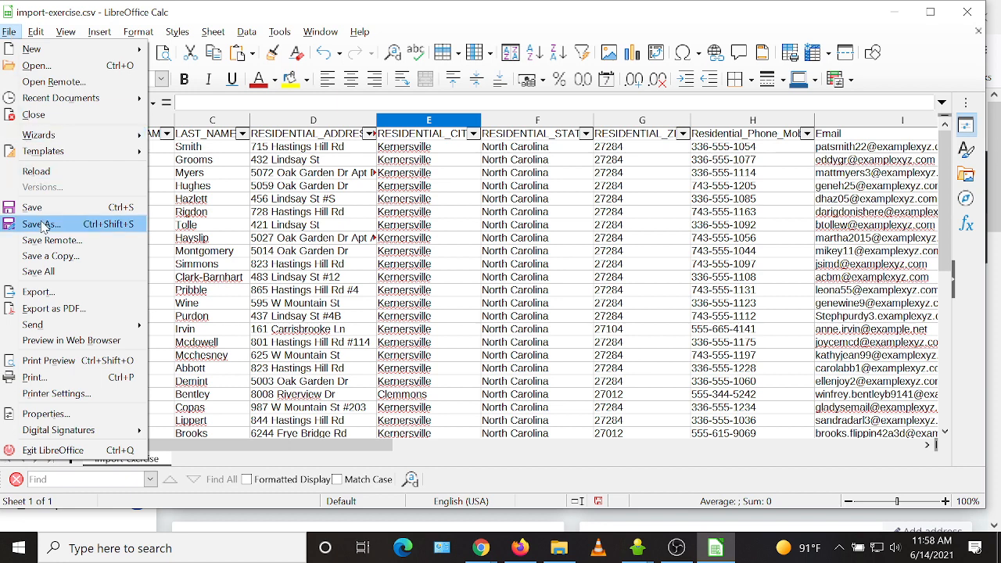
pyautogui.moveTo(232, 23)
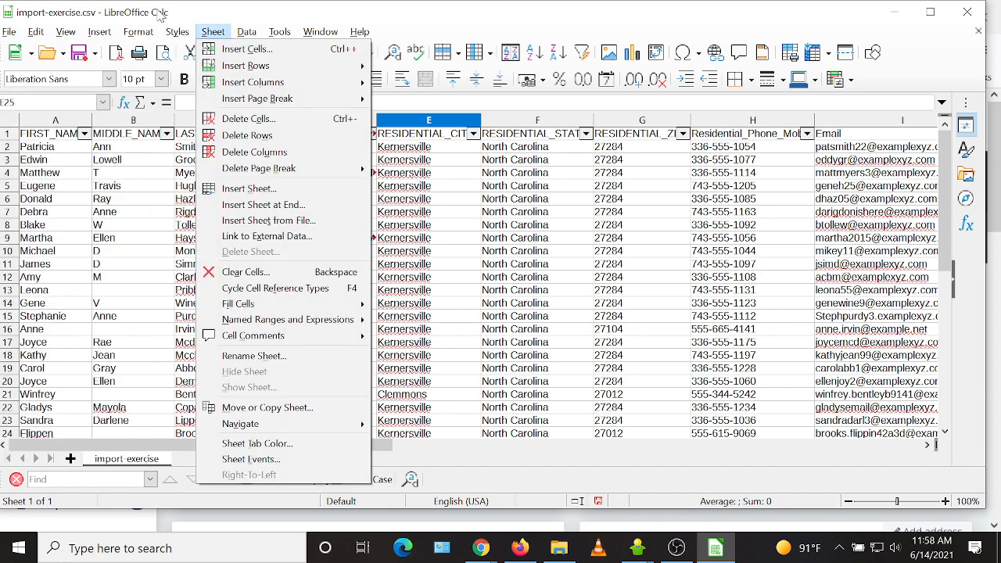
pyautogui.click(85, 58)
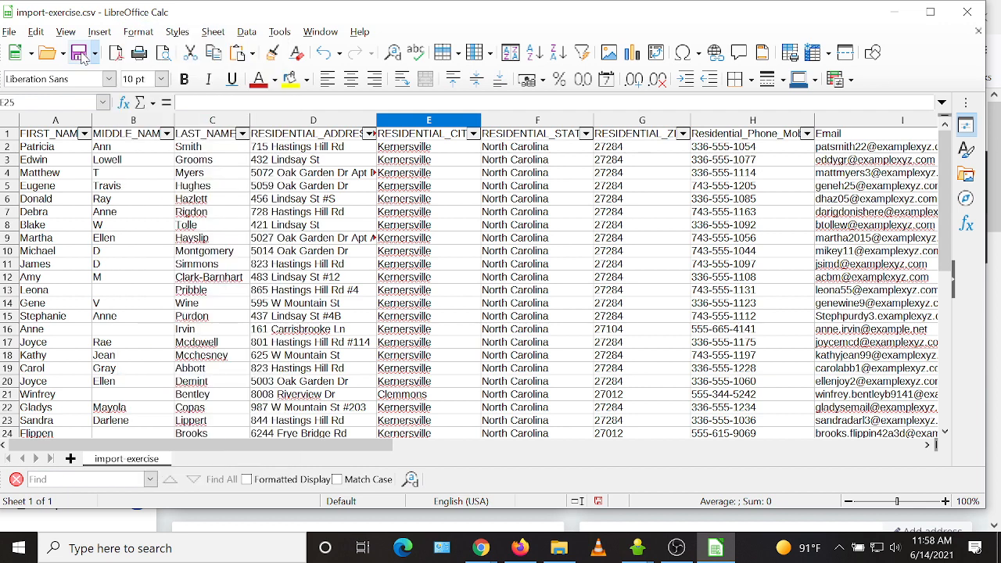
pyautogui.click(967, 14)
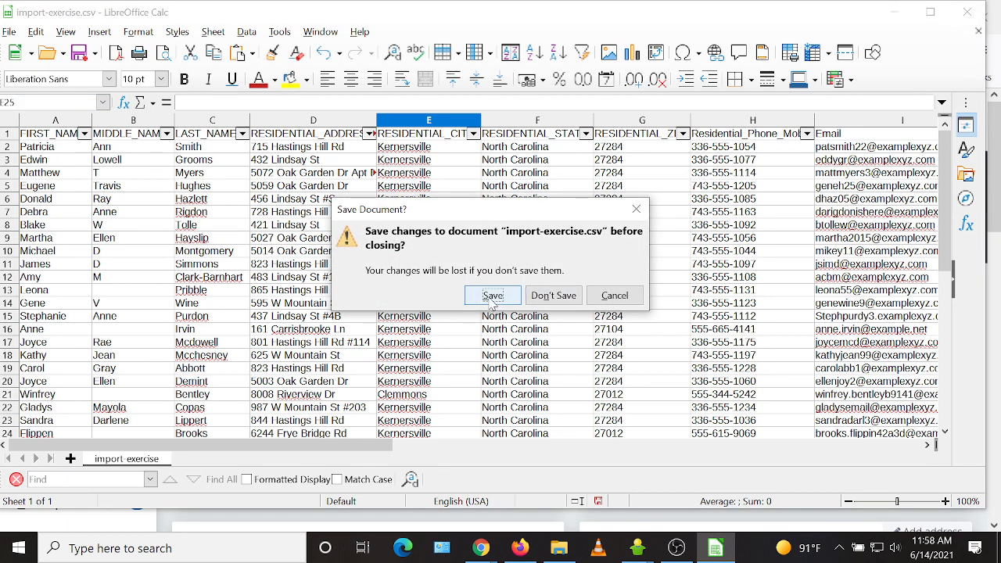
pyautogui.click(552, 295)
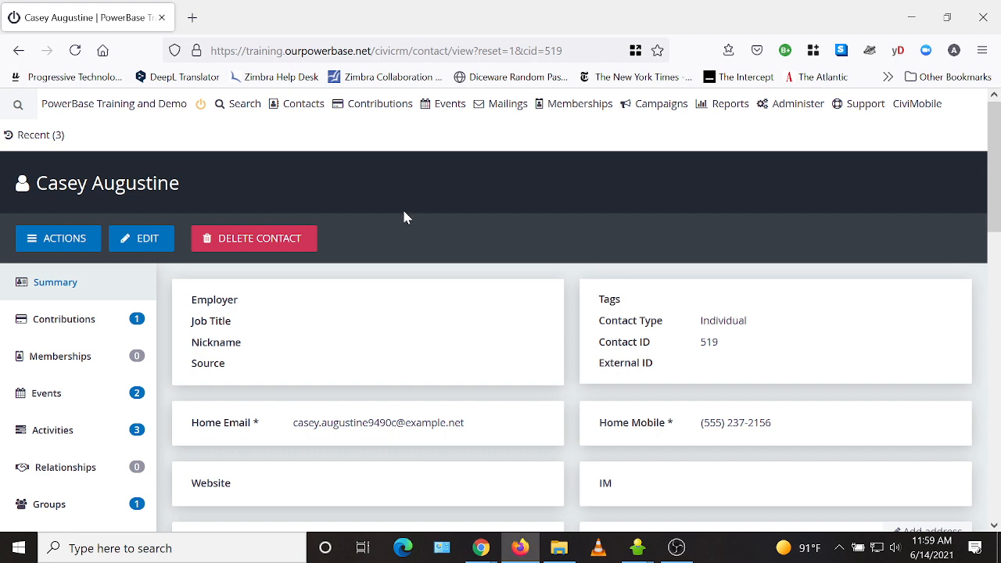
# Step: Start a contact import in CiviCRM and go to the CSV upload and import options
pyautogui.moveTo(308, 114)
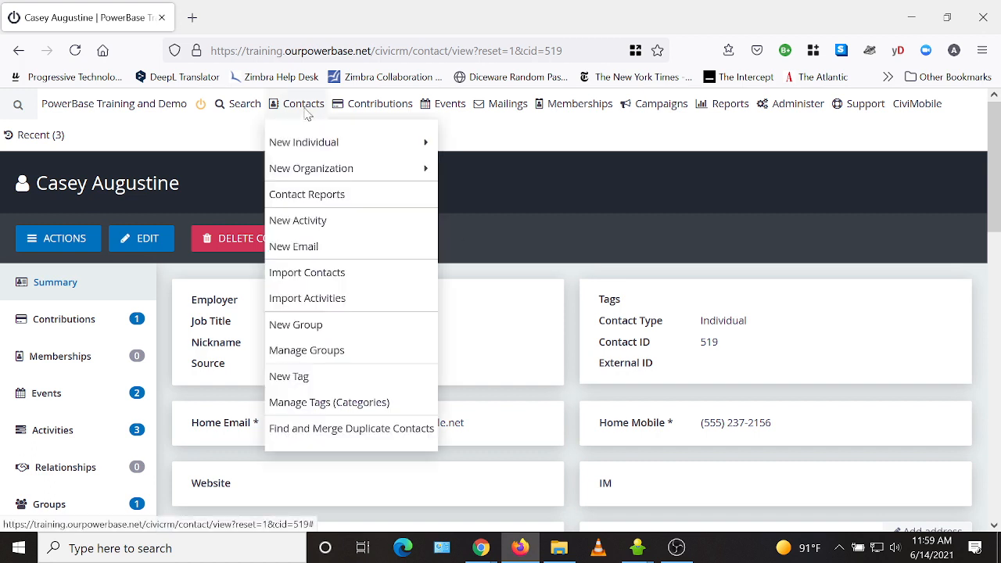
pyautogui.click(308, 278)
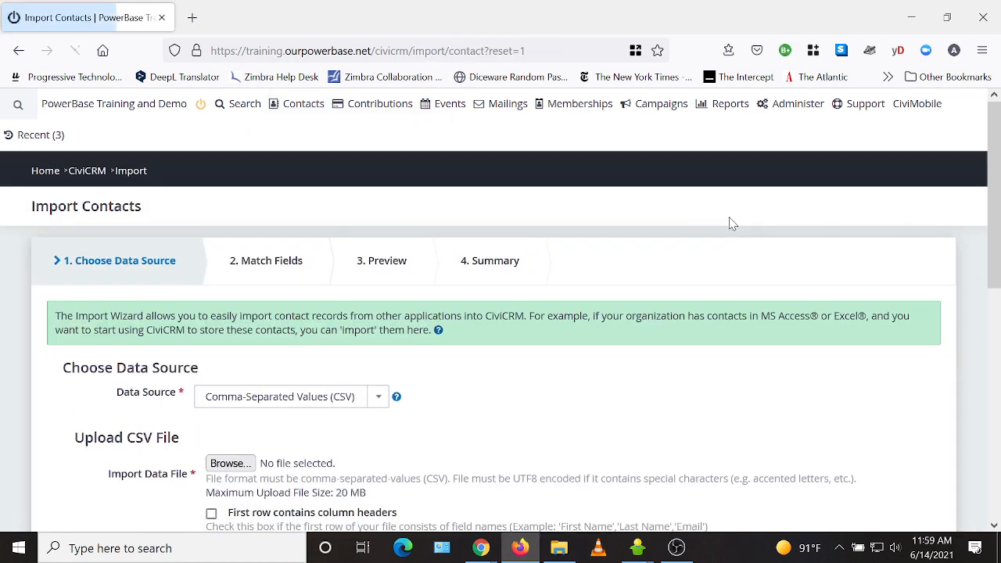
pyautogui.scroll(-2, 731, 223)
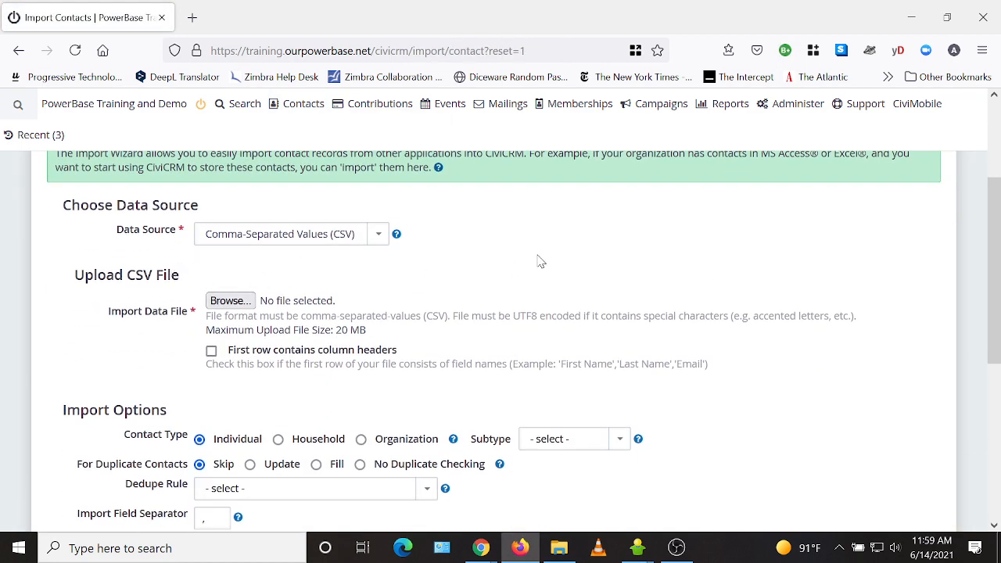
# Step: Choose import-exercise.csv from the PB Advanced Data Strategies folder in Videos as the import file and mark its first row as column headers
pyautogui.scroll(-1, 538, 260)
pyautogui.scroll(2, 539, 265)
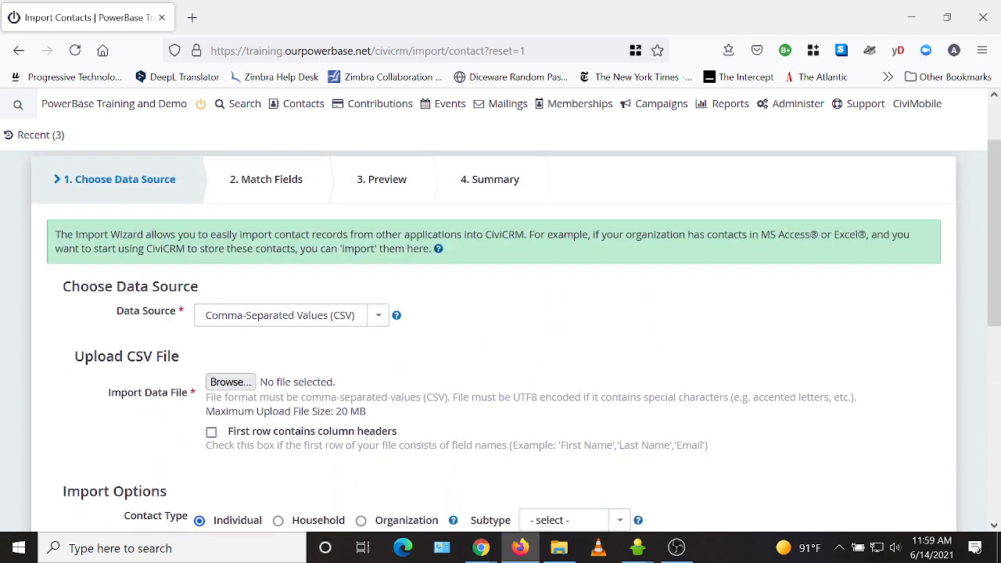
pyautogui.scroll(-2, 634, 324)
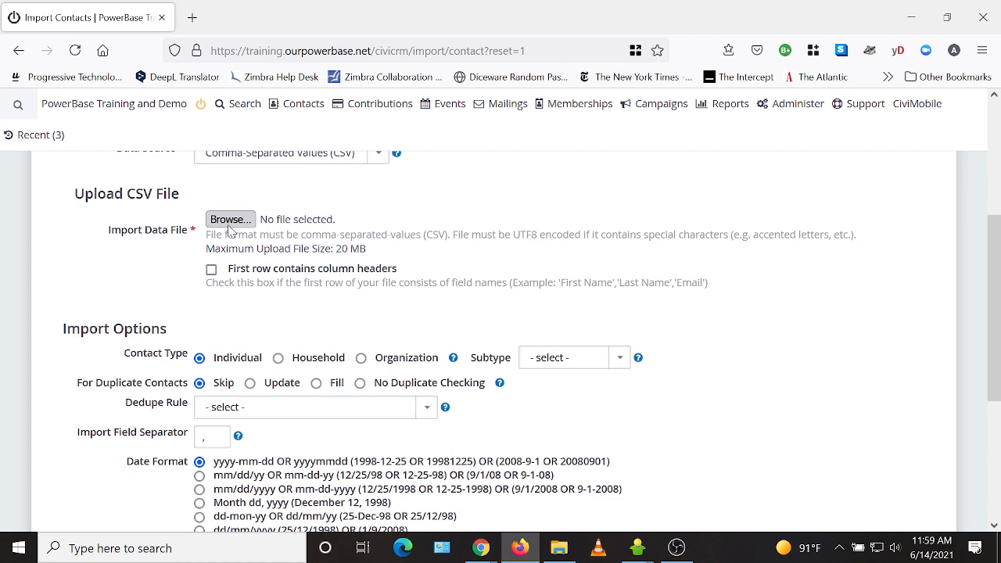
pyautogui.click(229, 222)
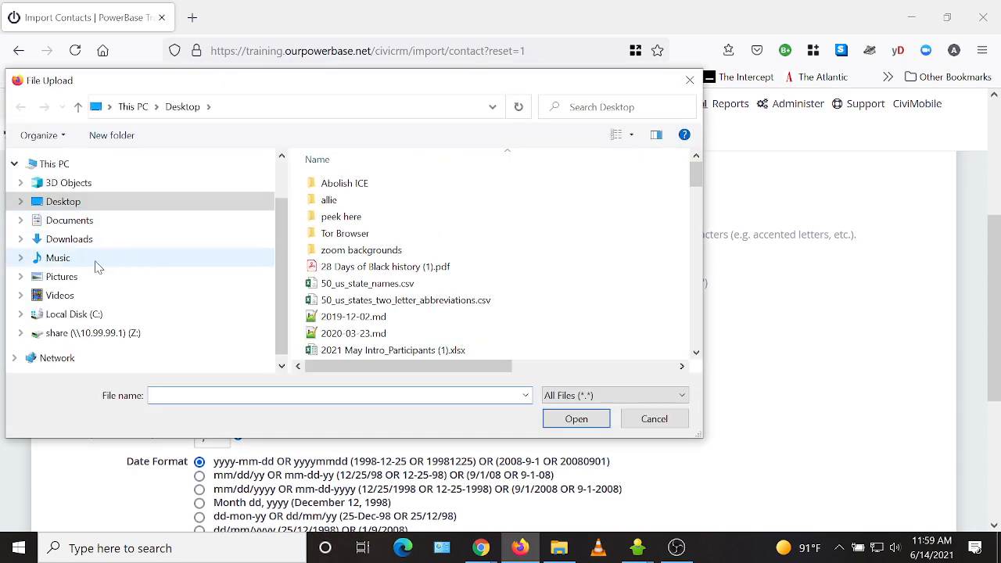
pyautogui.click(61, 295)
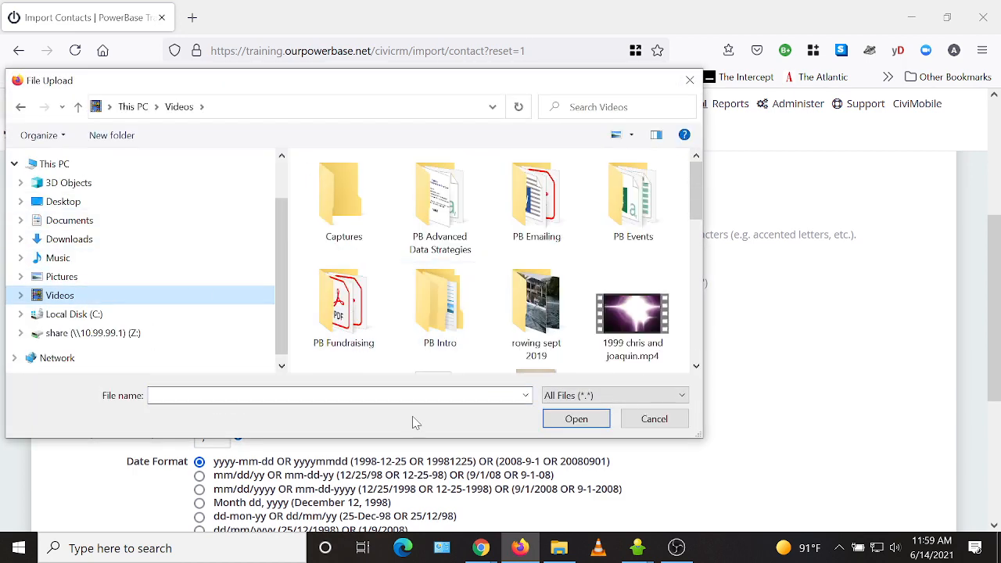
pyautogui.doubleClick(438, 202)
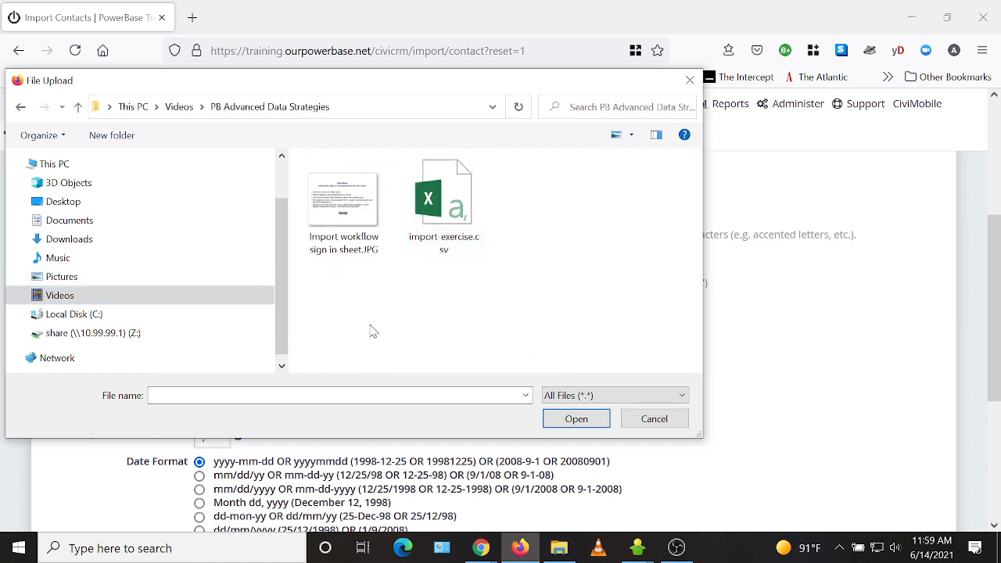
pyautogui.click(451, 217)
pyautogui.doubleClick(450, 213)
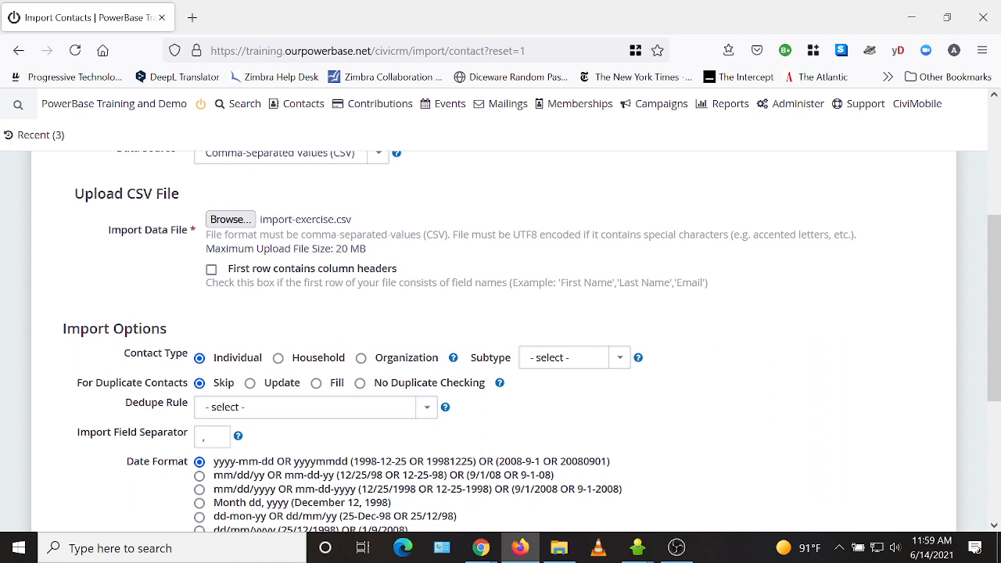
pyautogui.click(211, 269)
# Step: Set the dedupe rule for the import to Name and Email (reserved) - Unsupervised
pyautogui.click(245, 409)
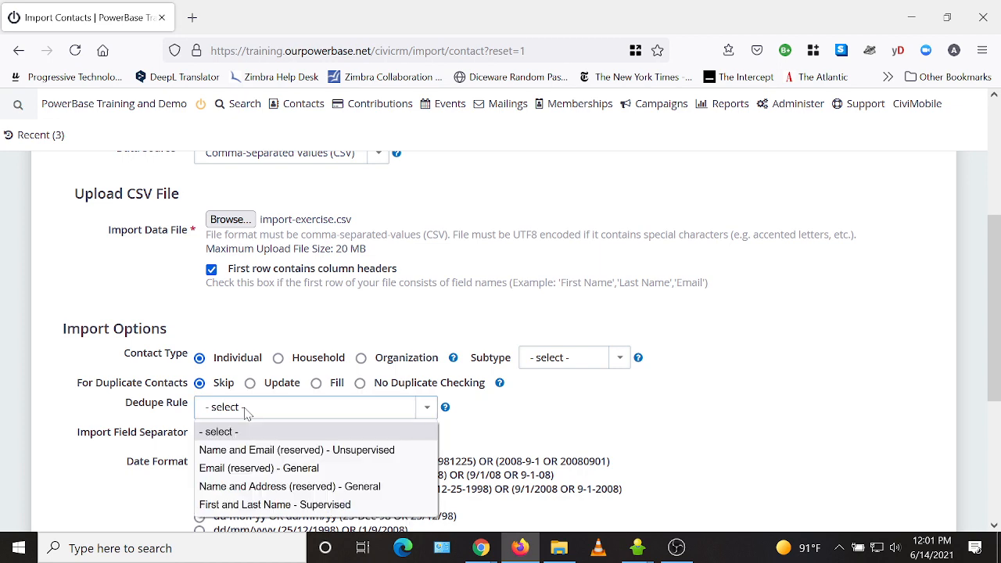
pyautogui.scroll(-1, 245, 410)
pyautogui.click(325, 328)
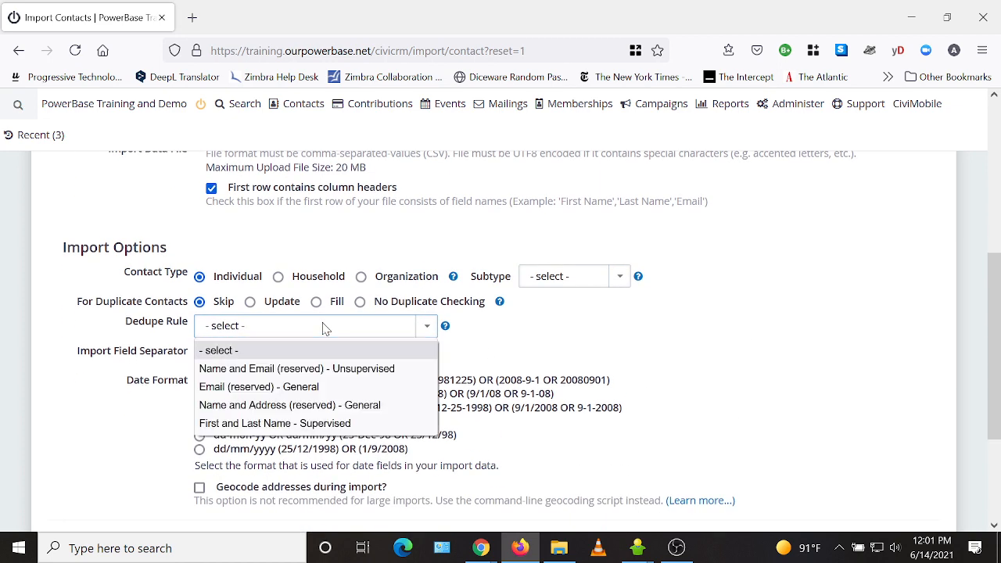
pyautogui.click(338, 375)
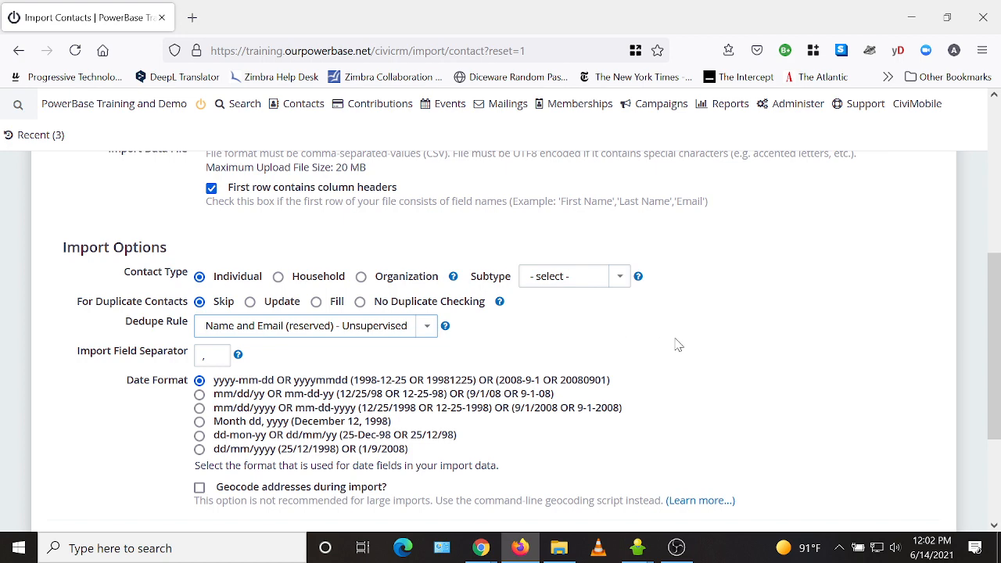
# Step: Set the import date format to mm/dd/yyyy OR mm-dd-yyyy, check the data source settings and continue to field matching
pyautogui.scroll(-2, 677, 345)
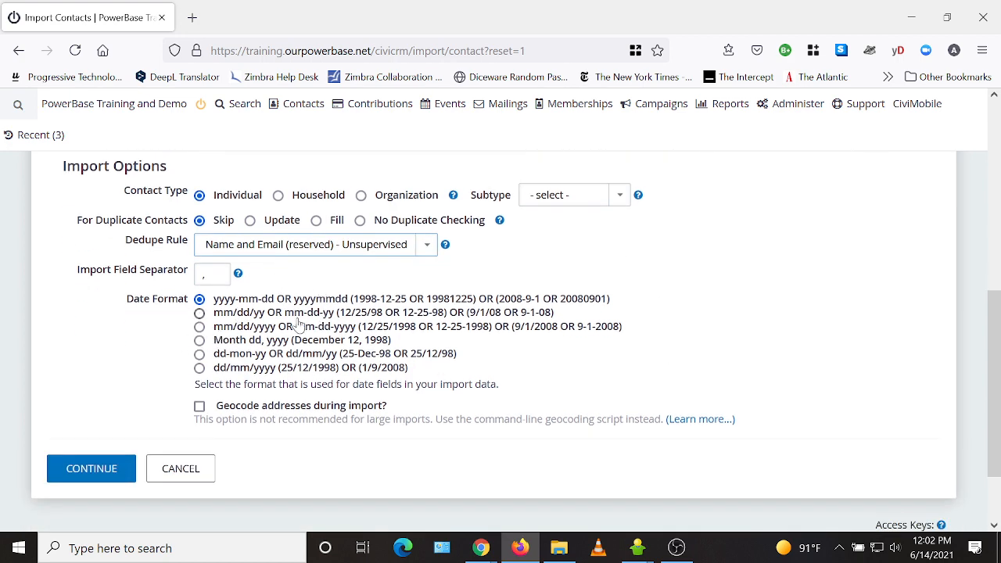
pyautogui.click(199, 327)
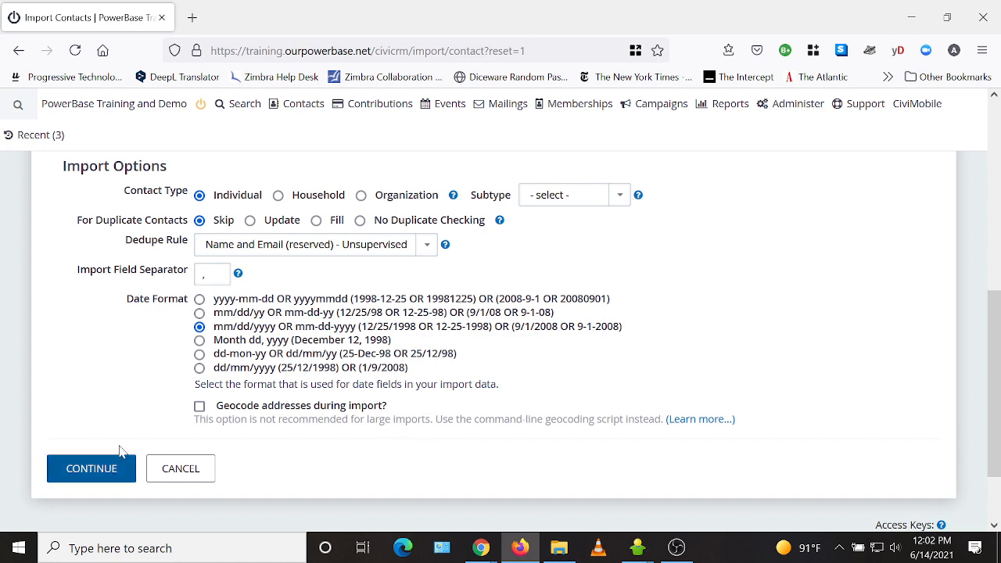
pyautogui.scroll(2, 376, 318)
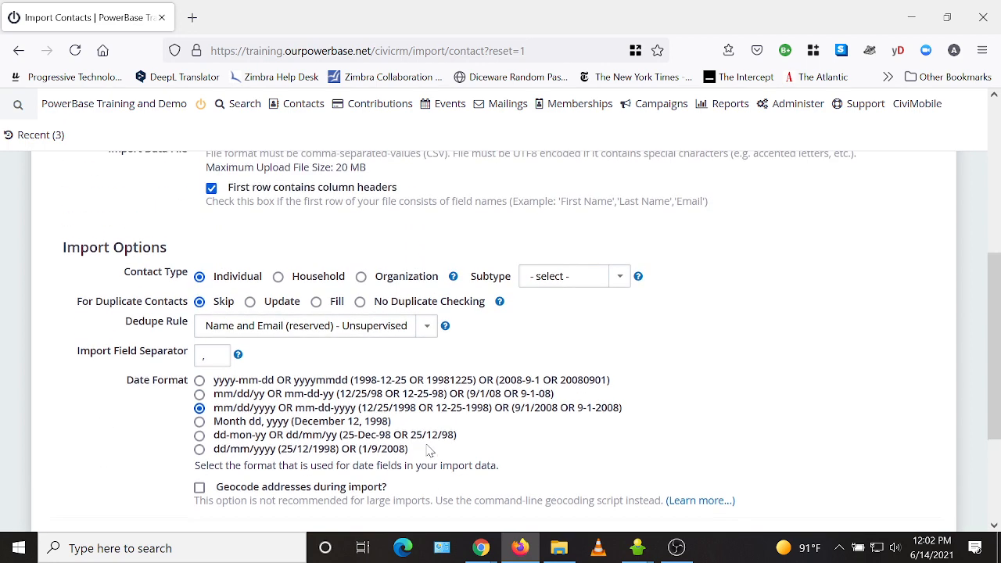
pyautogui.scroll(1, 390, 310)
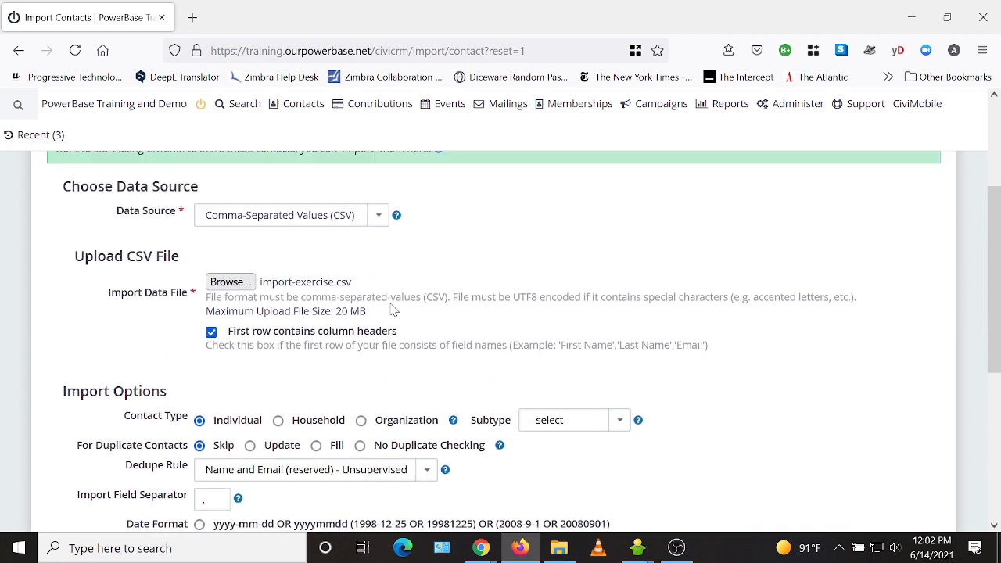
pyautogui.scroll(-3, 506, 322)
pyautogui.click(81, 377)
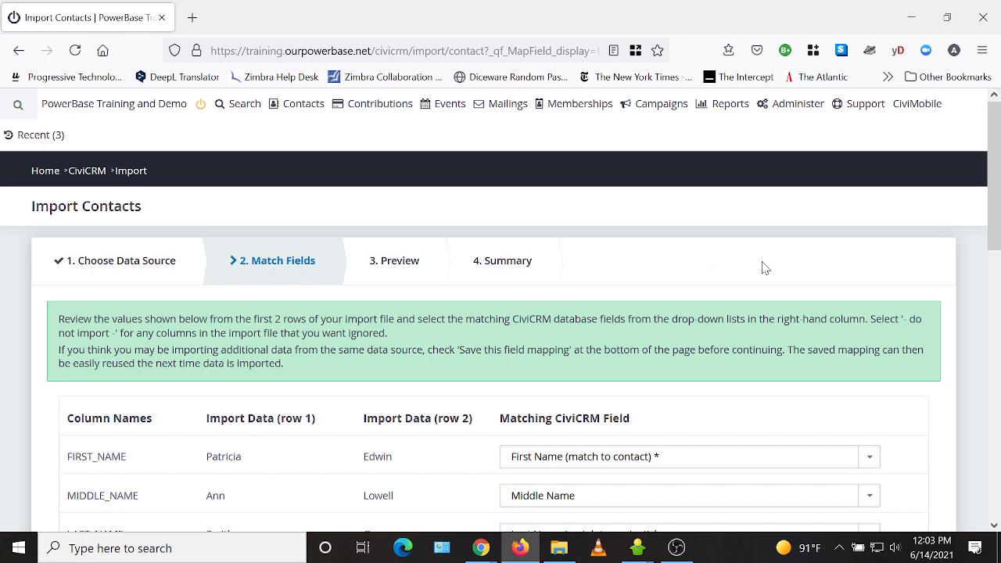
# Step: Check the matched name and address fields and set the phone type of Residential_Phone_Mobil to Mobile
pyautogui.scroll(-3, 883, 229)
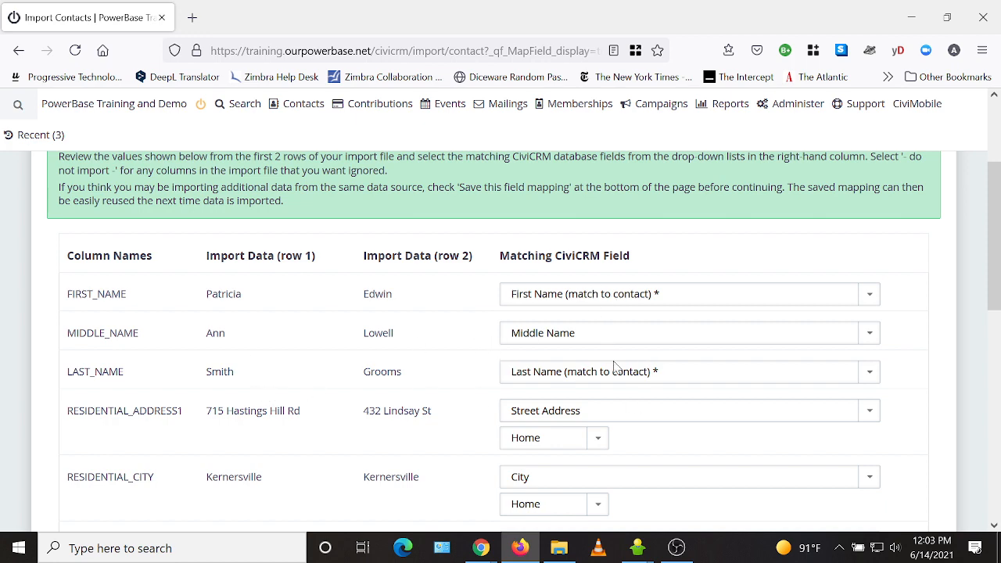
pyautogui.scroll(-2, 762, 361)
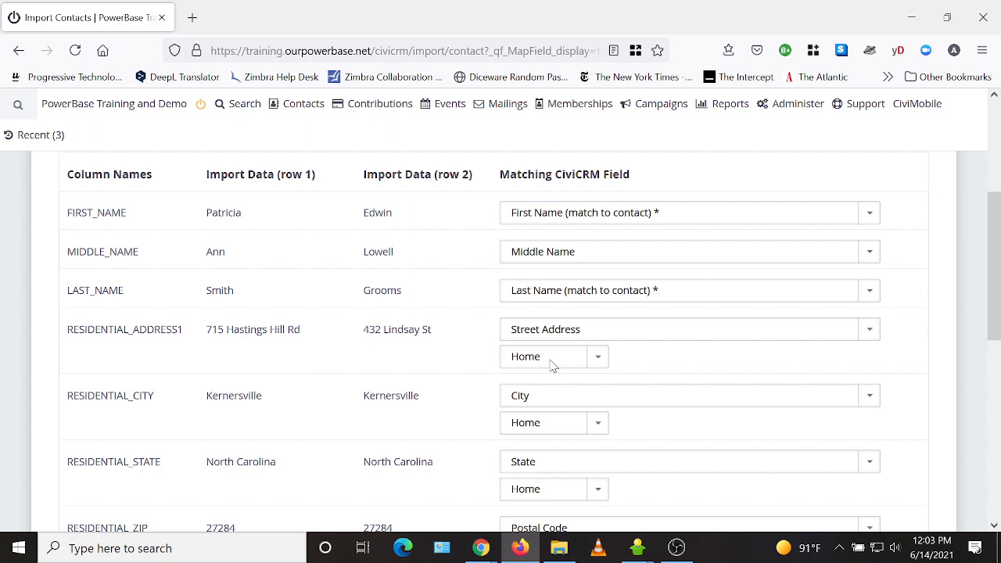
pyautogui.scroll(-2, 714, 357)
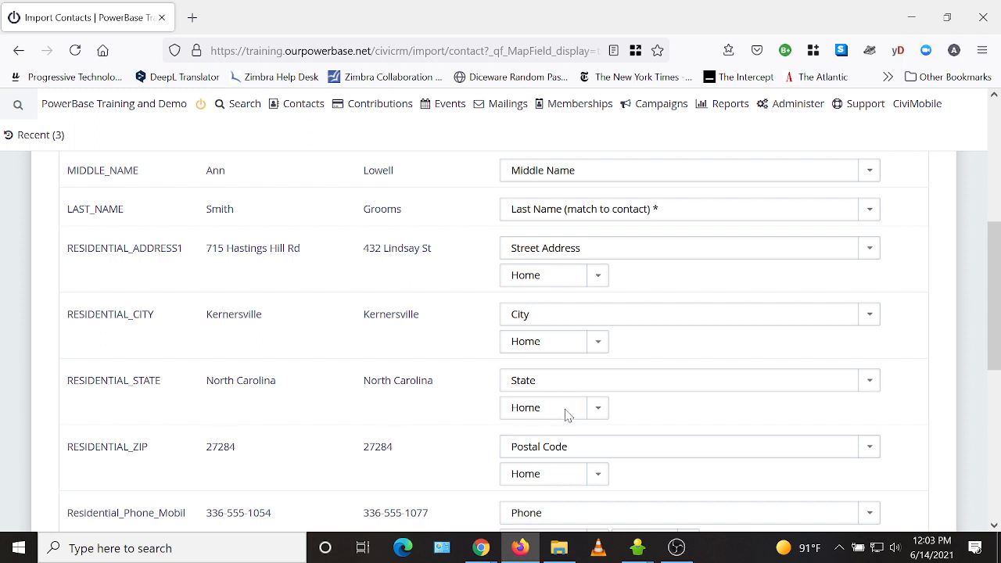
pyautogui.scroll(-2, 641, 399)
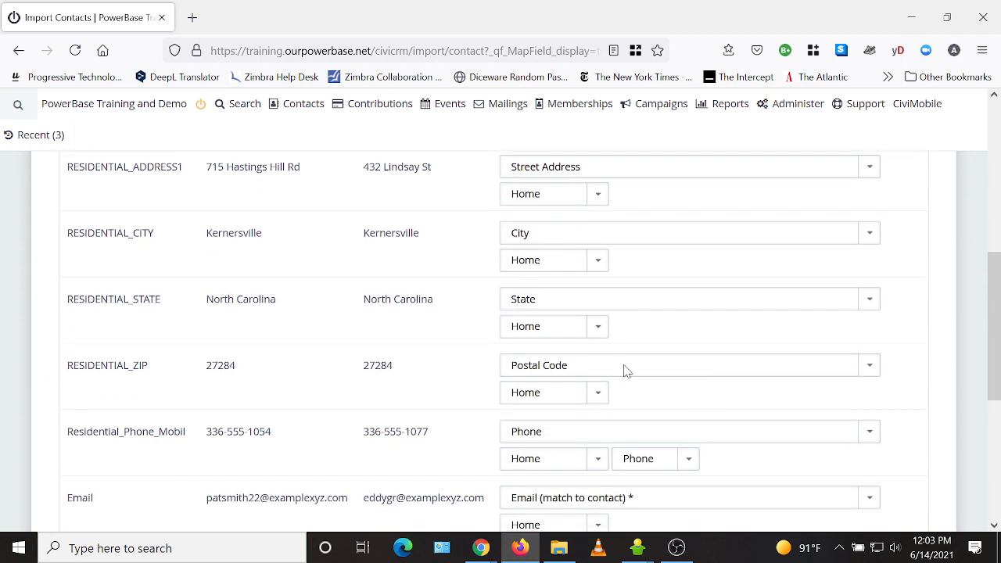
pyautogui.scroll(-2, 782, 380)
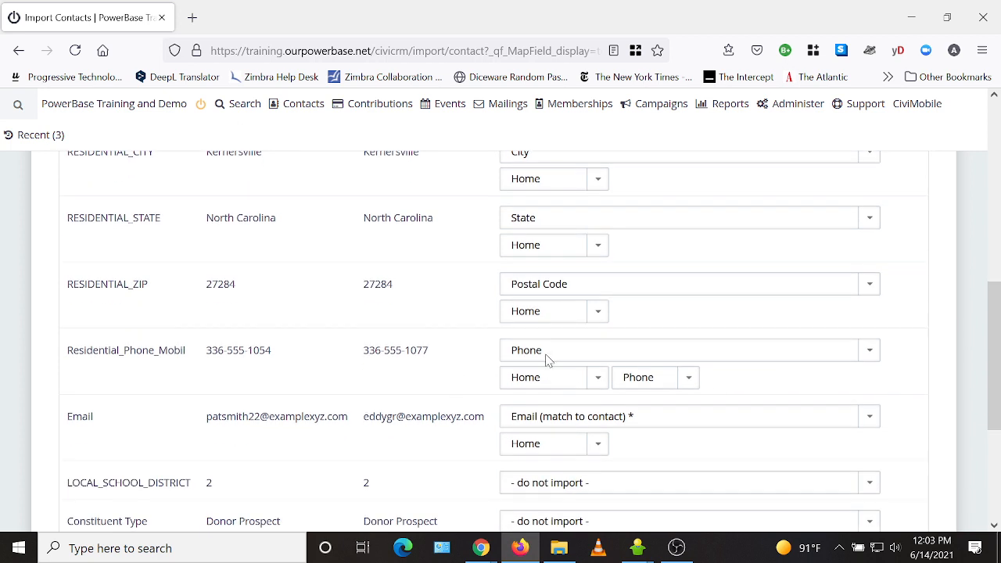
pyautogui.click(661, 383)
pyautogui.click(649, 421)
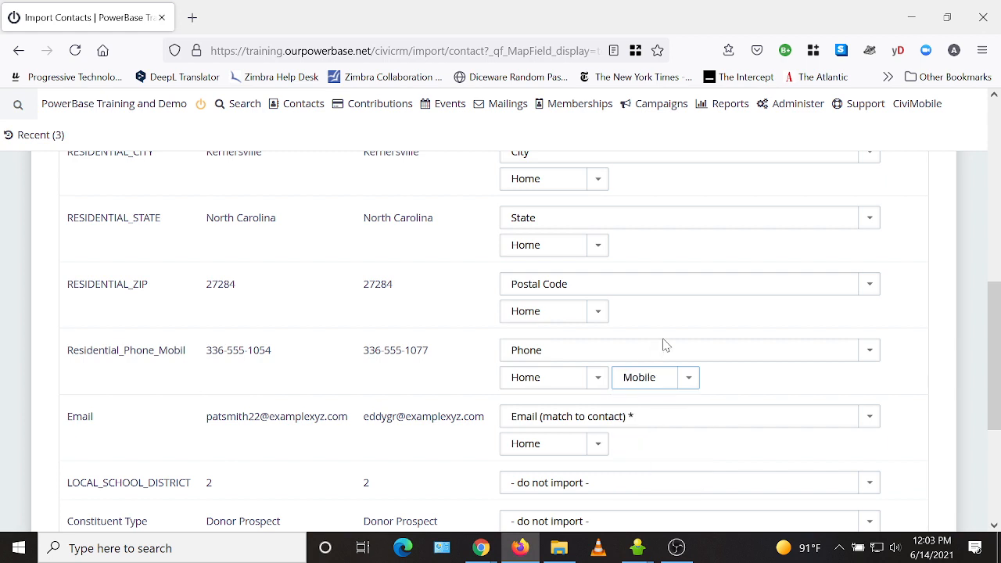
# Step: Match the LOCAL_SCHOOL_DISTRICT column to the School District :: Voter Info field
pyautogui.scroll(-2, 717, 326)
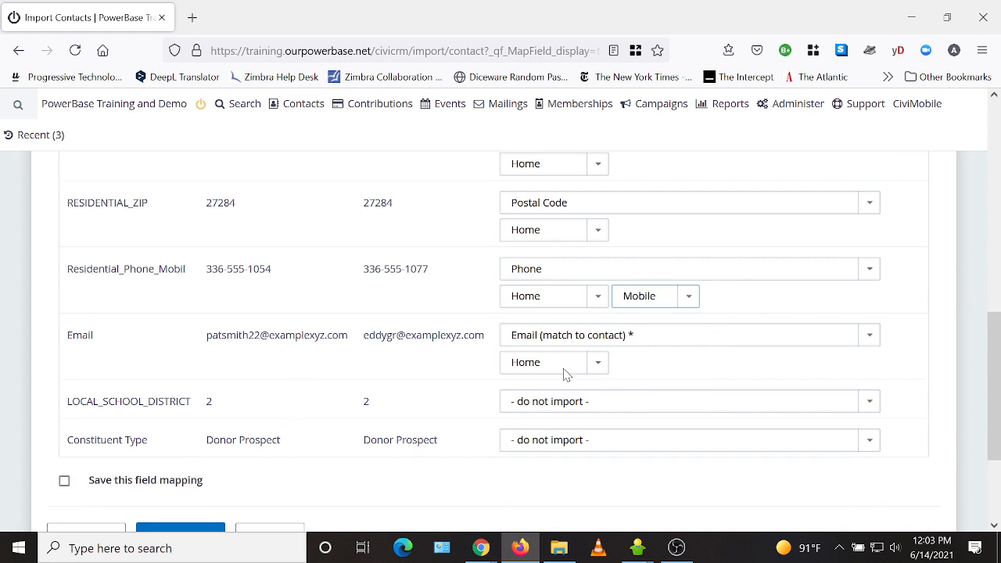
pyautogui.scroll(-2, 733, 382)
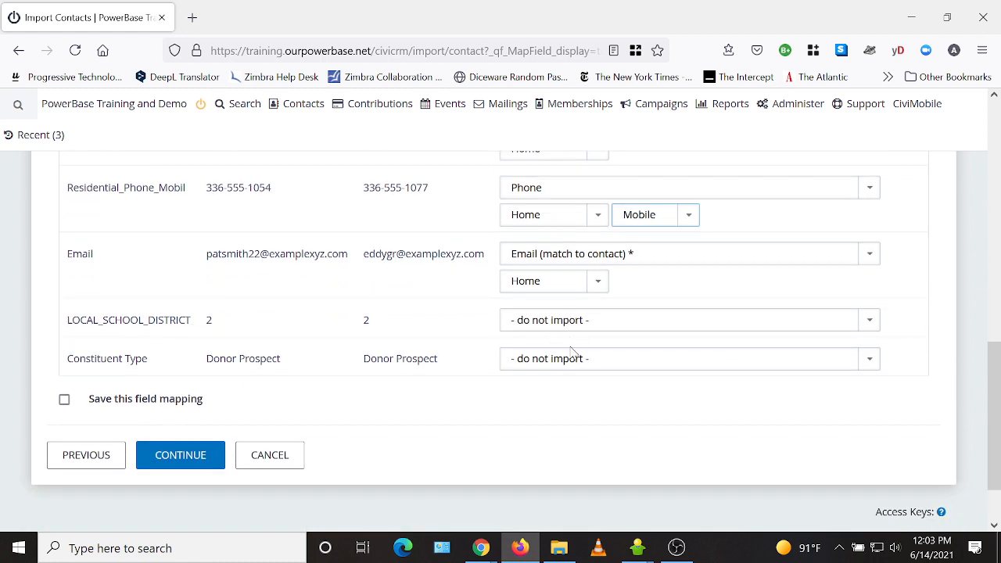
pyautogui.click(573, 323)
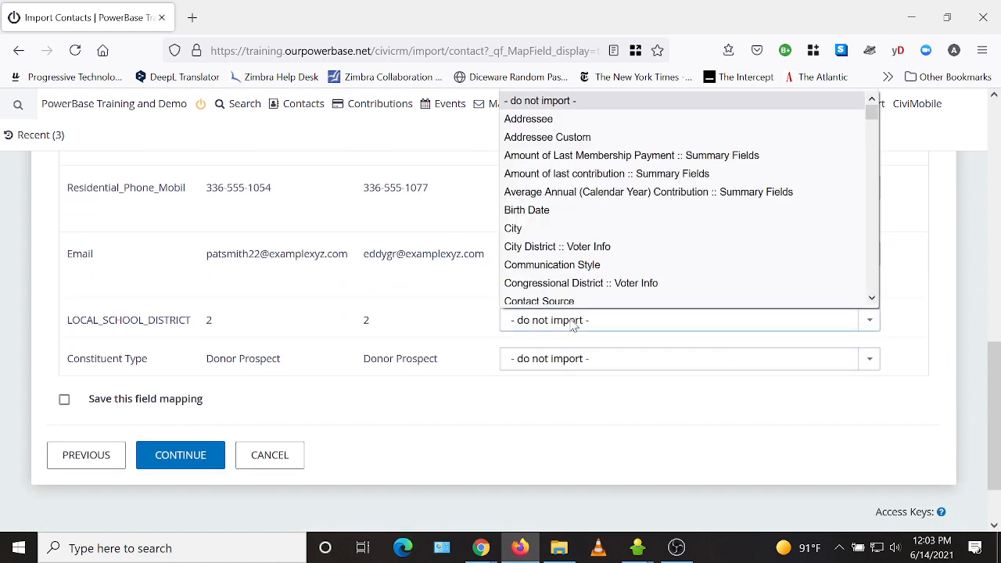
pyautogui.press('s')
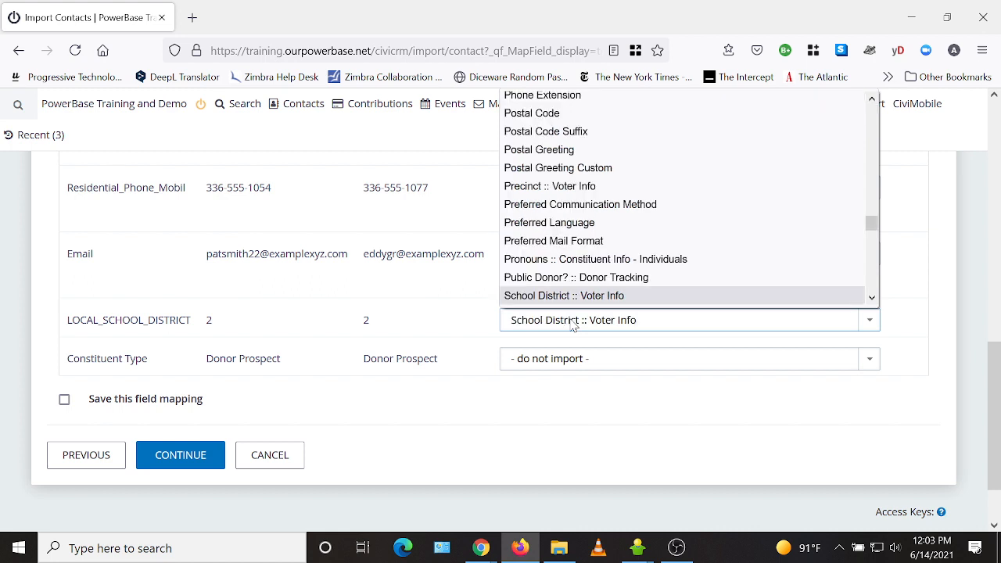
pyautogui.click(579, 297)
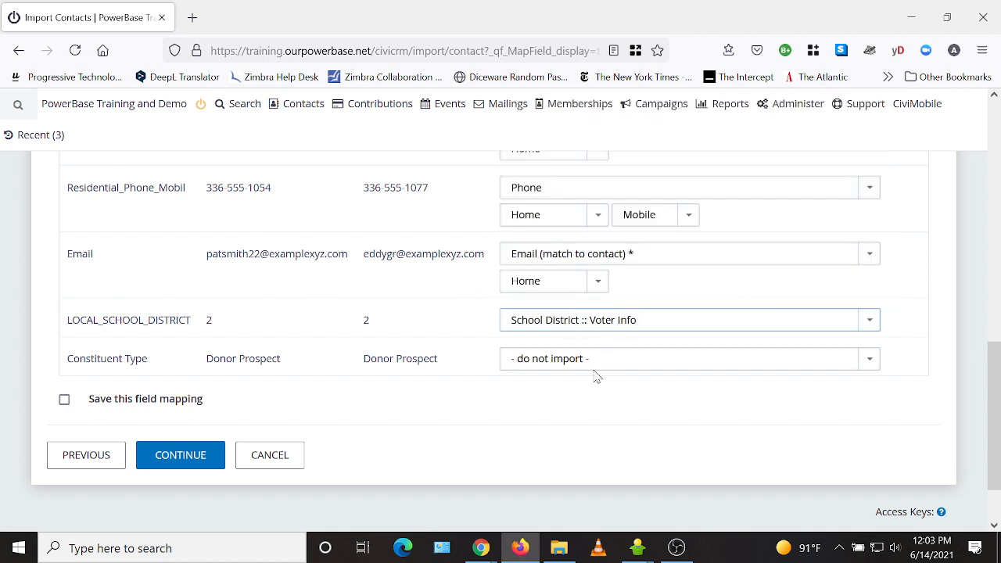
# Step: Match the Constituent Type column to the Individual Constituent Type :: Constituent Info - Individuals field
pyautogui.click(595, 364)
pyautogui.press('c')
pyautogui.press('o')
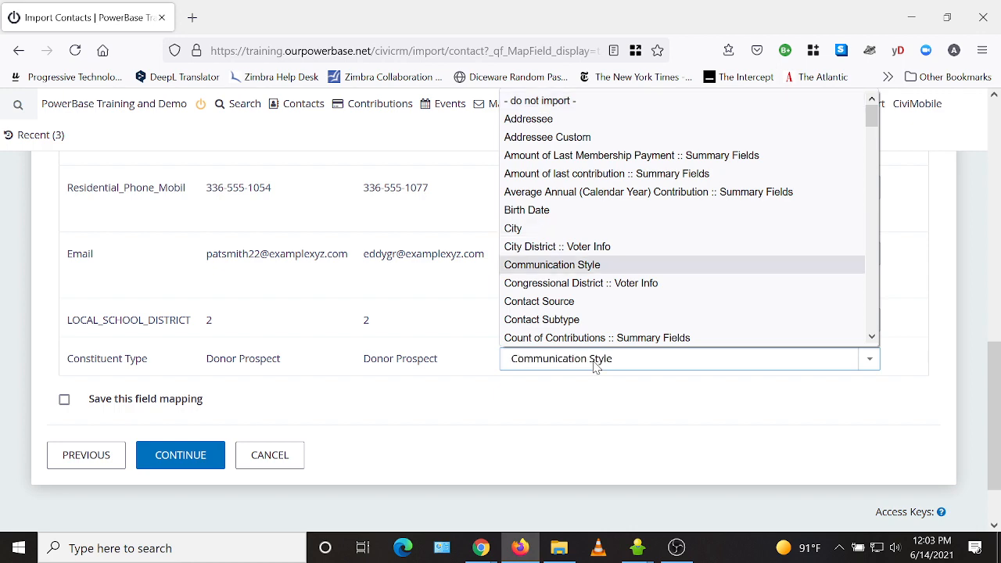
pyautogui.press('n')
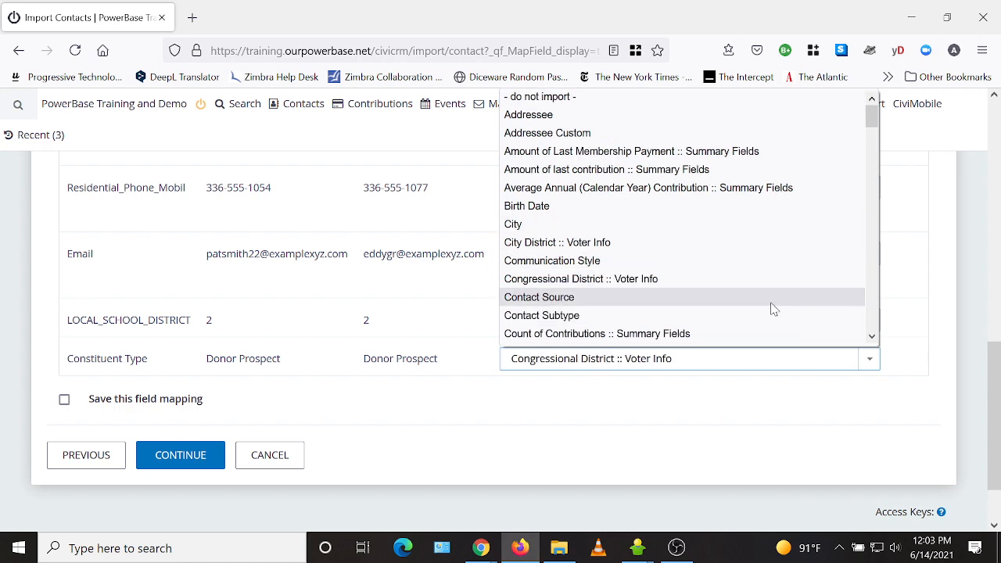
pyautogui.scroll(-3, 770, 309)
pyautogui.scroll(3, 713, 310)
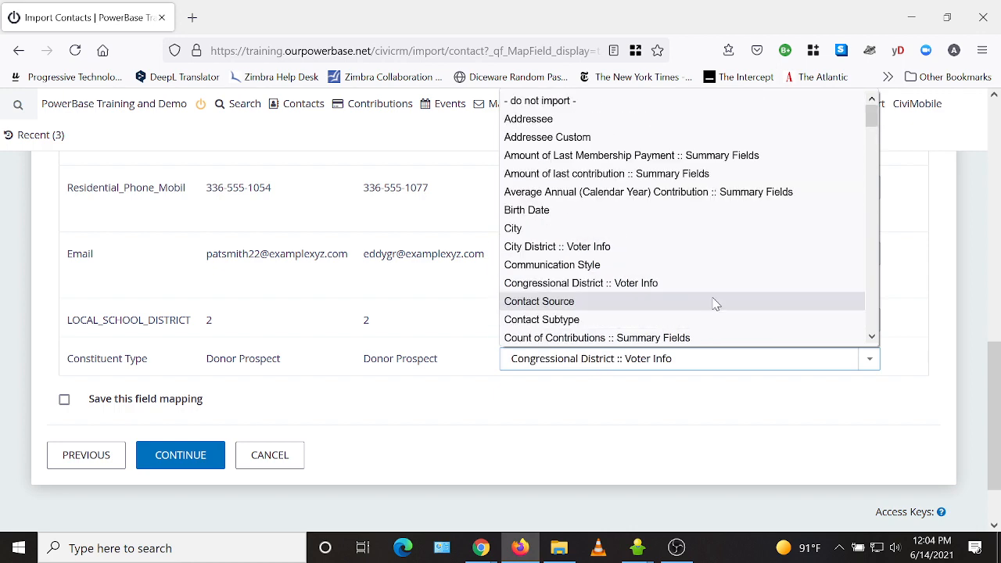
pyautogui.scroll(-4, 704, 282)
pyautogui.scroll(-7, 704, 301)
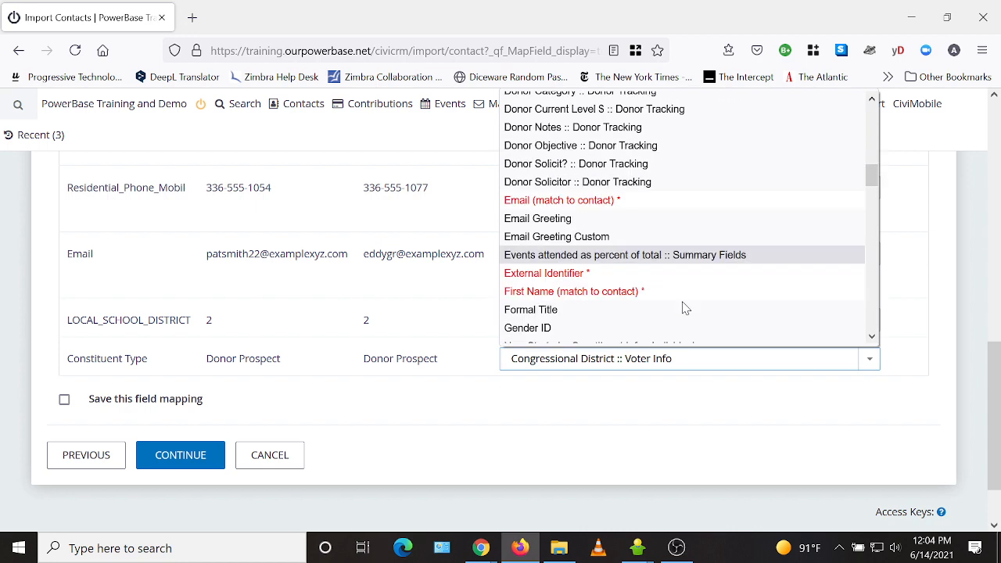
pyautogui.scroll(-4, 683, 307)
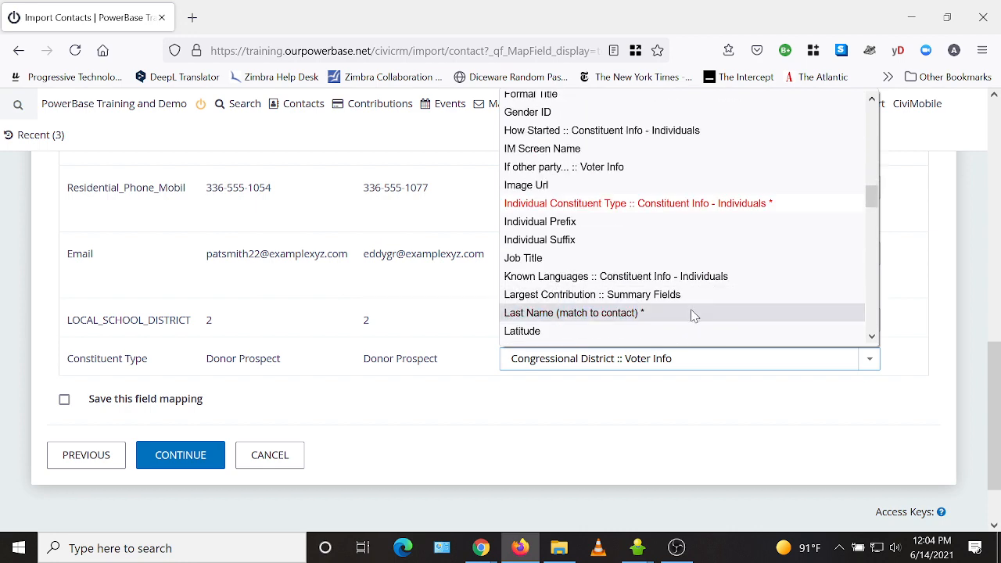
pyautogui.click(649, 213)
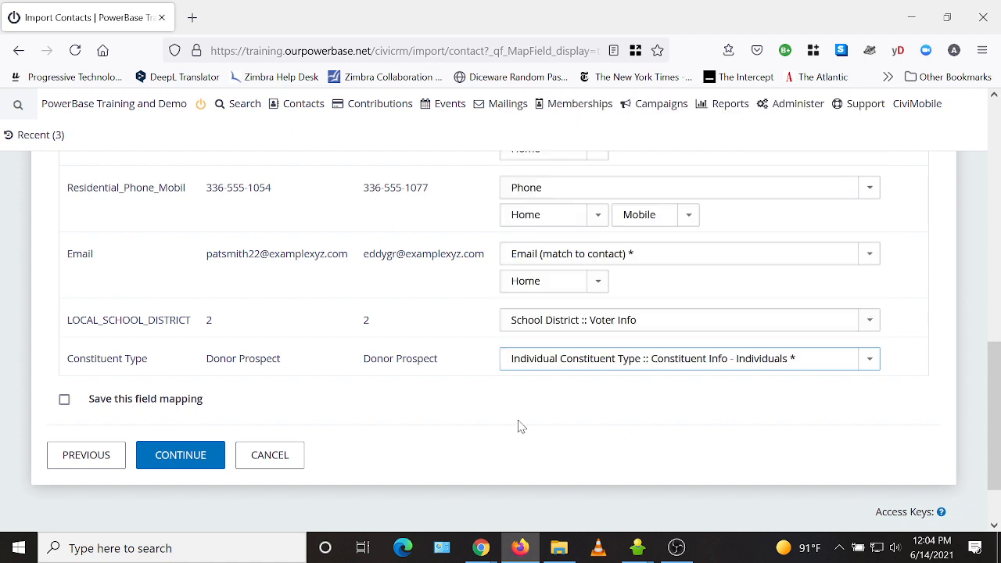
# Step: Review all the column-to-field matches from FIRST_NAME to Constituent Type and the option to save the field mapping
pyautogui.scroll(5, 487, 426)
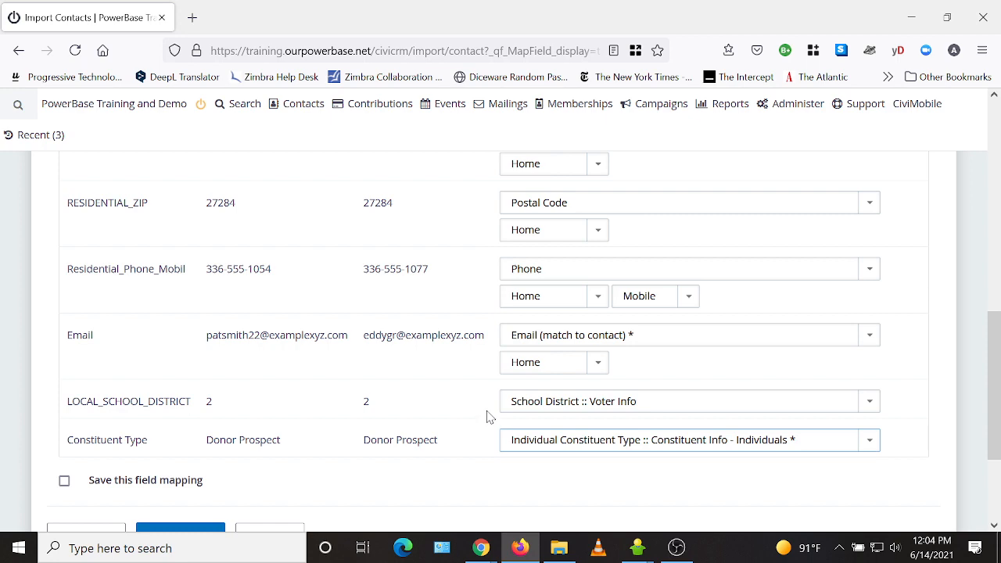
pyautogui.scroll(5, 487, 417)
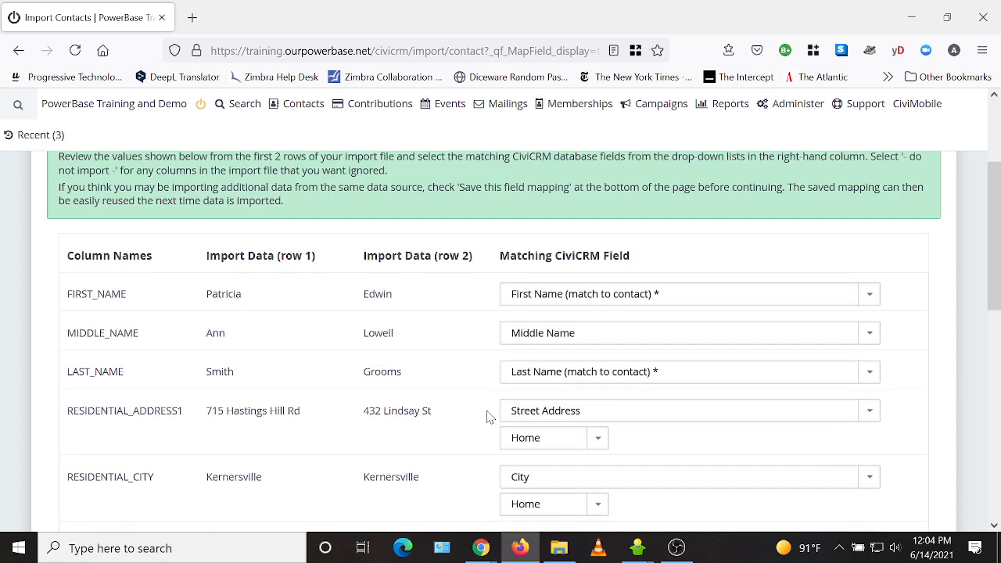
pyautogui.scroll(-10, 488, 416)
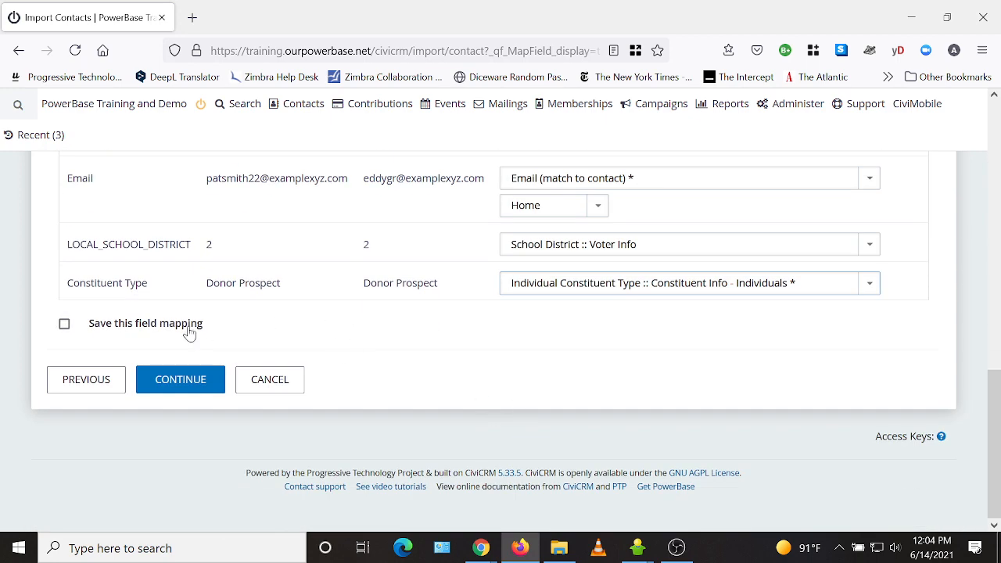
pyautogui.scroll(2, 473, 377)
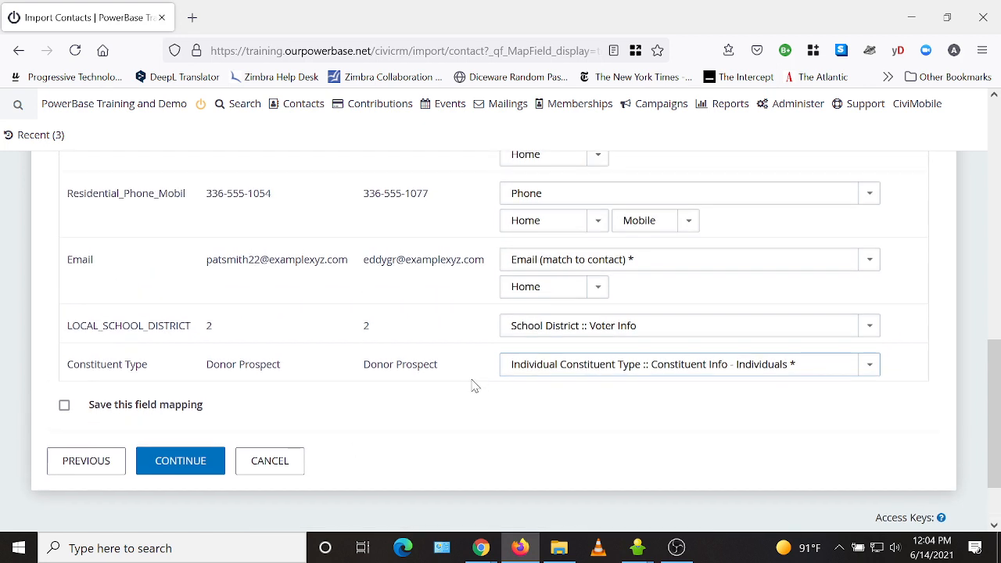
# Step: Save the field mapping under the name "My contact info import mapping" and continue to the import preview
pyautogui.click(64, 405)
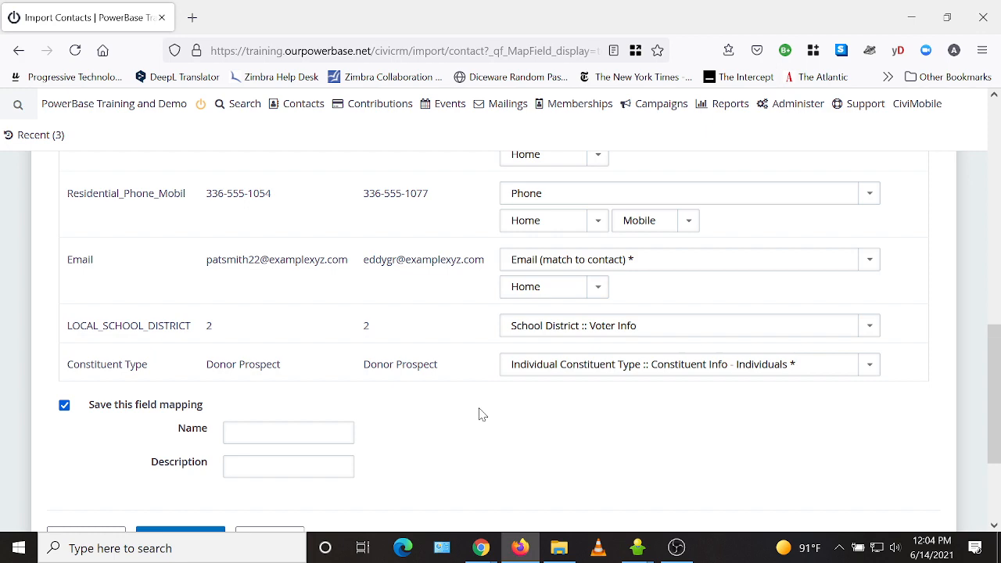
pyautogui.scroll(-1, 482, 415)
pyautogui.scroll(3, 518, 424)
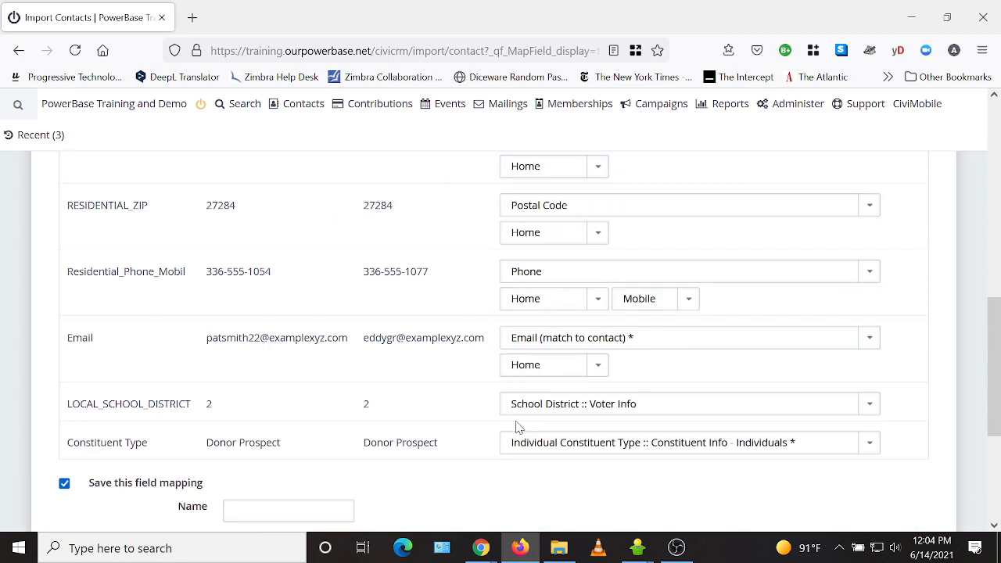
pyautogui.scroll(-3, 487, 443)
pyautogui.click(282, 352)
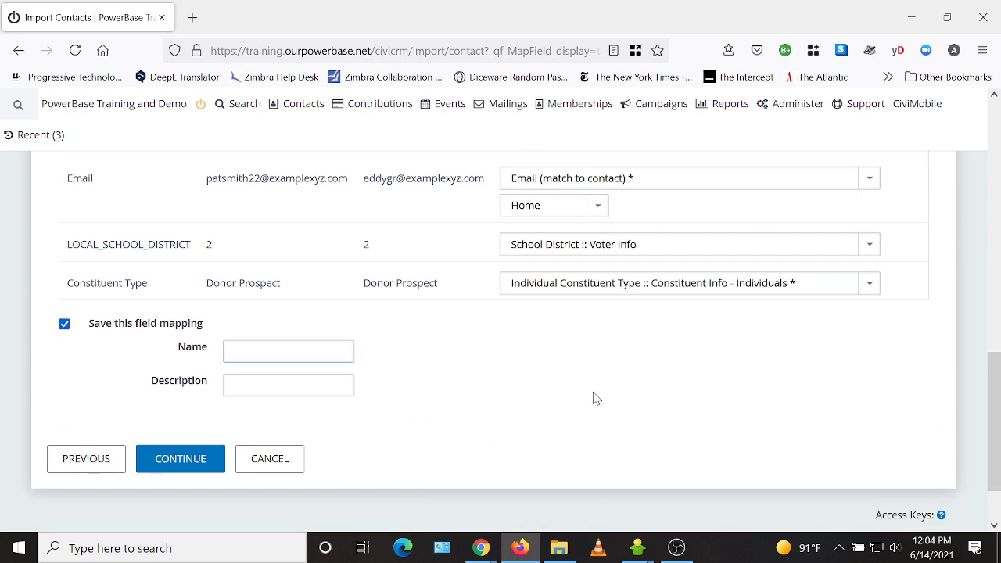
pyautogui.write('My contac')
pyautogui.write('t info import')
pyautogui.write('mapping')
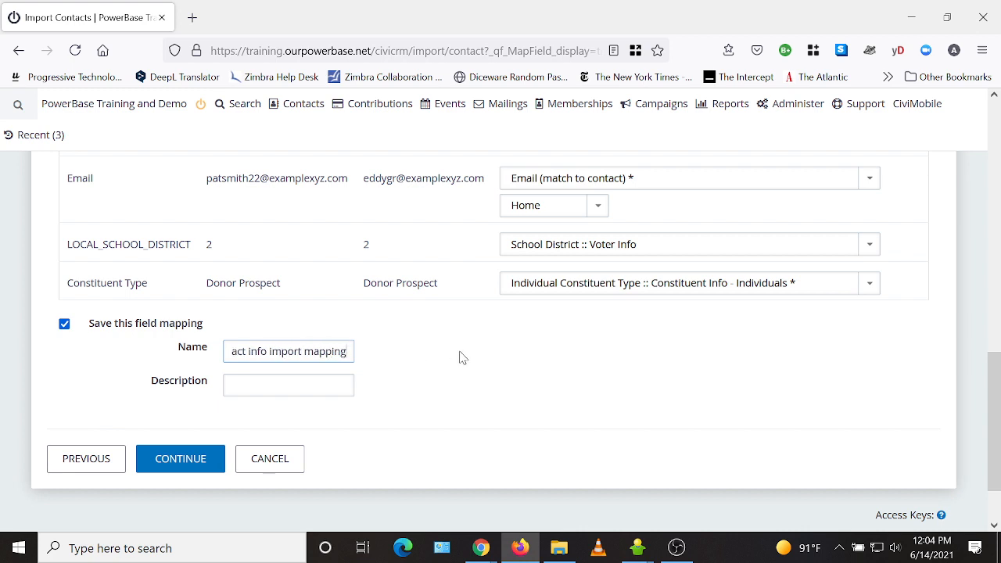
pyautogui.click(192, 465)
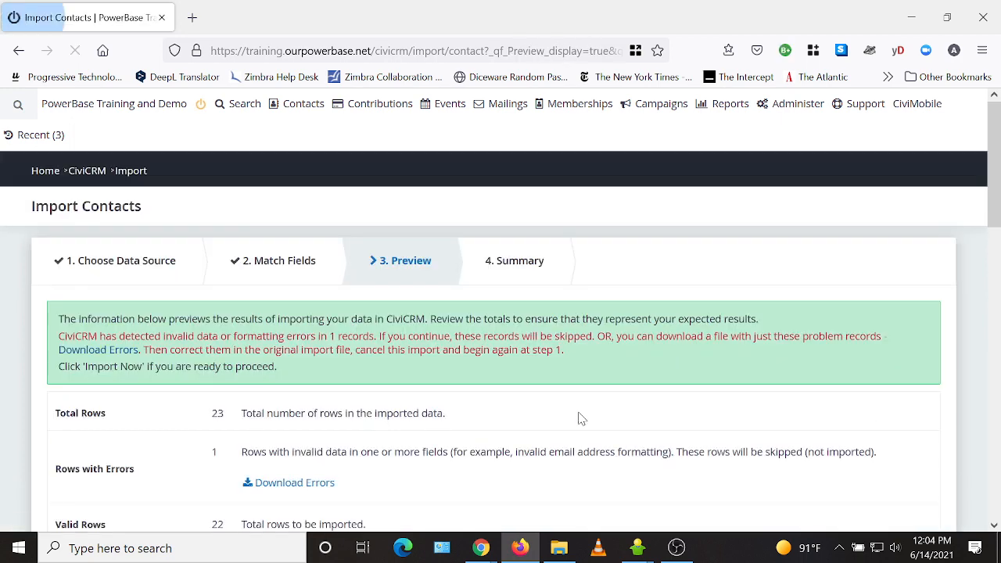
# Step: Review the preview totals, then download the error rows and open Import_Errors.csv in Excel
pyautogui.scroll(-1, 580, 356)
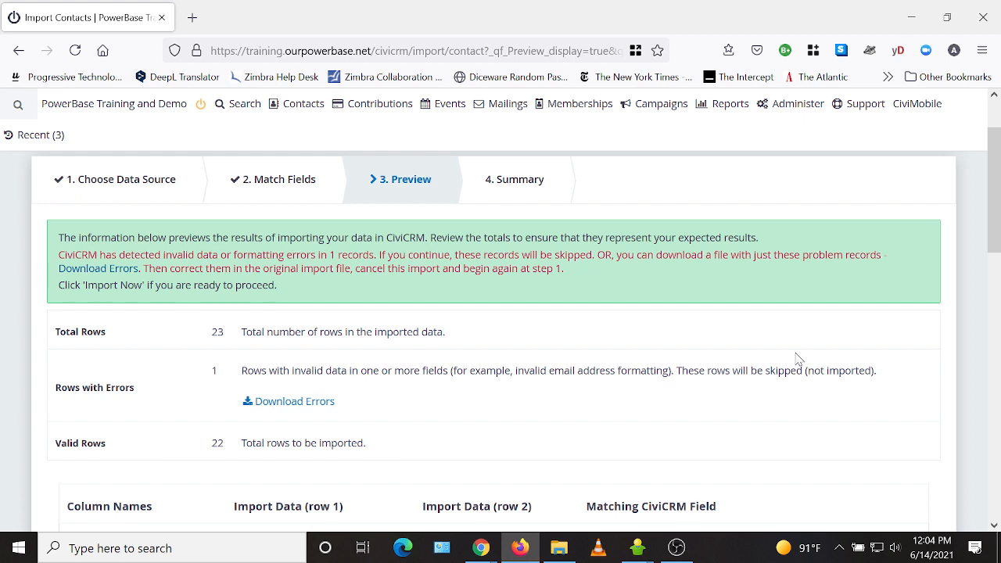
pyautogui.scroll(-1, 596, 389)
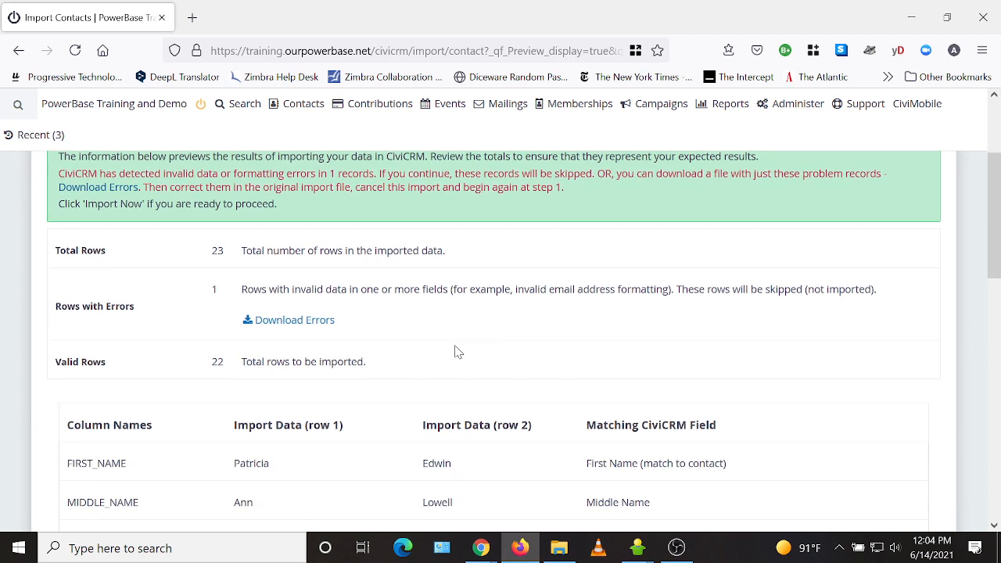
pyautogui.click(294, 321)
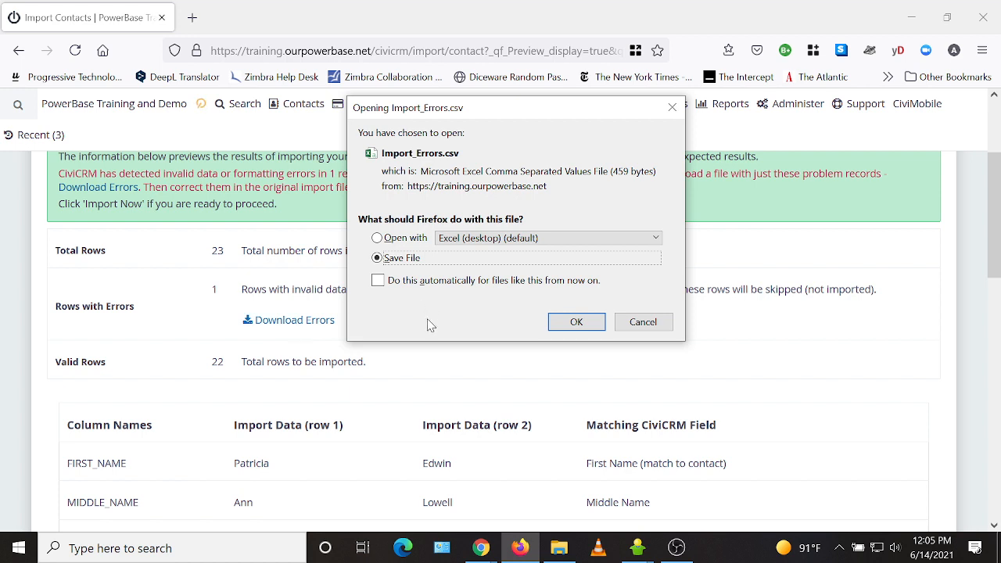
pyautogui.click(379, 238)
pyautogui.click(577, 321)
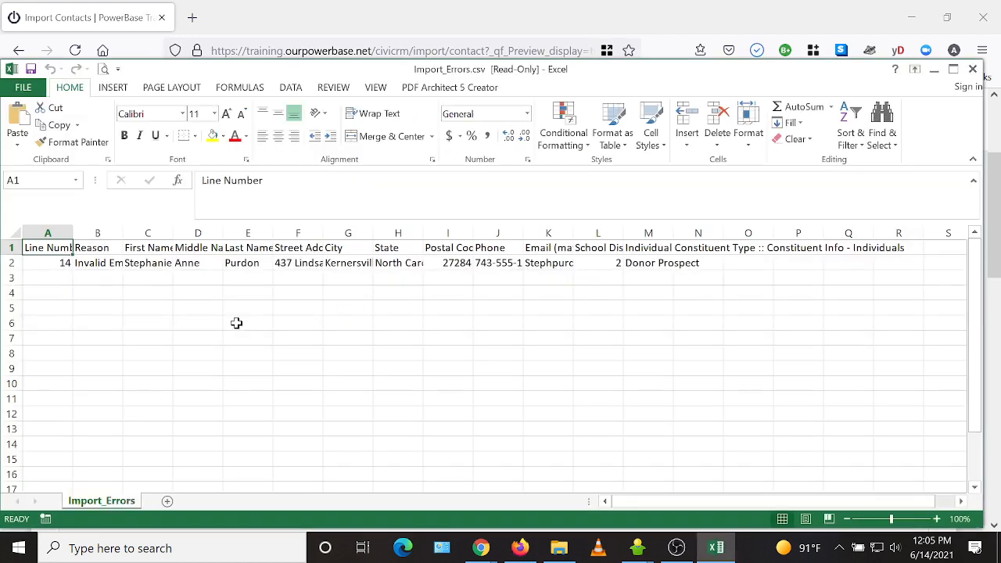
# Step: Widen the Reason column and check the flagged record's error reason, line number and name
pyautogui.doubleClick(123, 233)
pyautogui.click(133, 265)
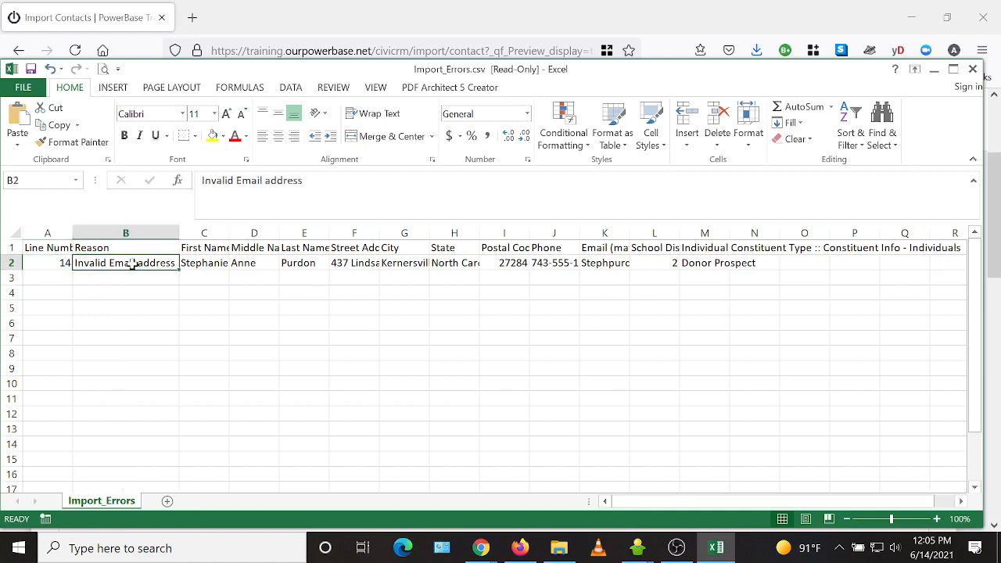
pyautogui.click(47, 262)
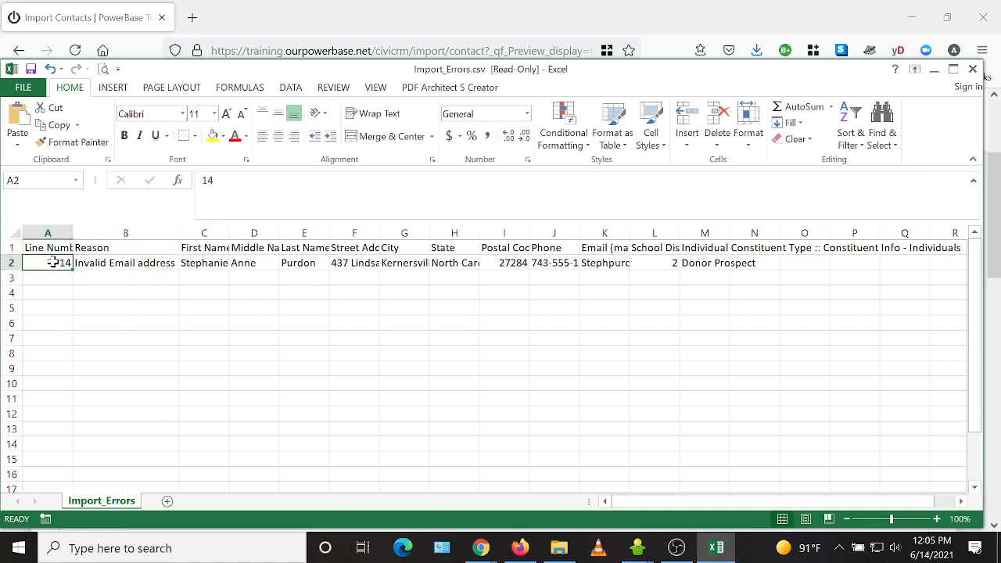
pyautogui.click(197, 264)
pyautogui.click(295, 263)
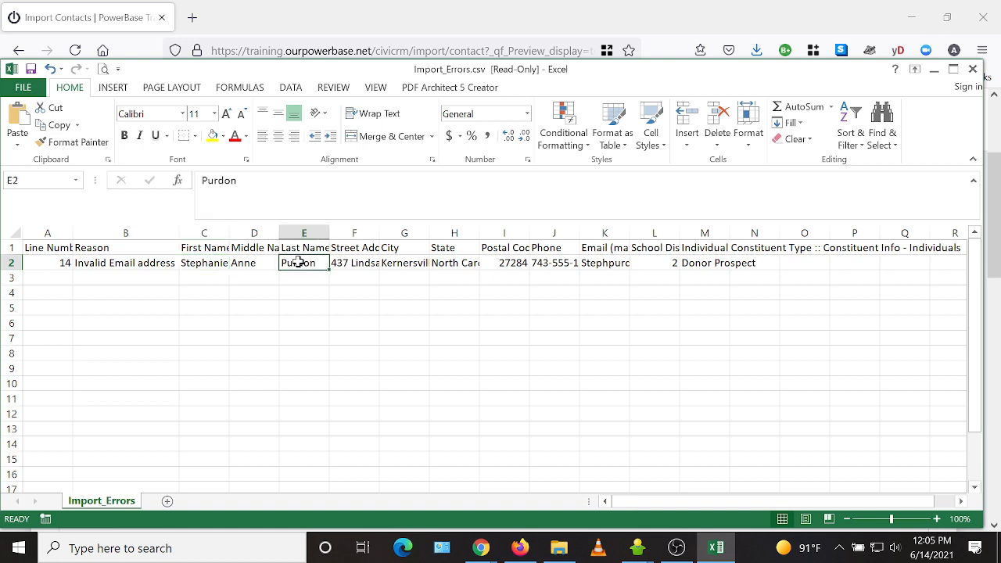
# Step: Widen the Email column and inspect the flagged record's email address in row 2
pyautogui.press('Right')
pyautogui.press('Right')
pyautogui.press('Right')
pyautogui.press('Right')
pyautogui.press('Right')
pyautogui.press('Right')
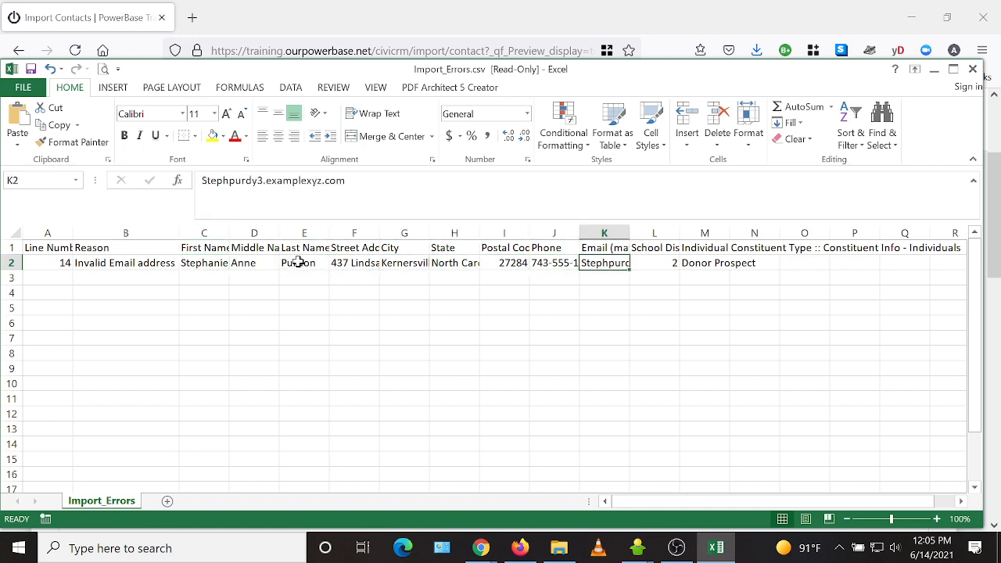
pyautogui.doubleClick(630, 232)
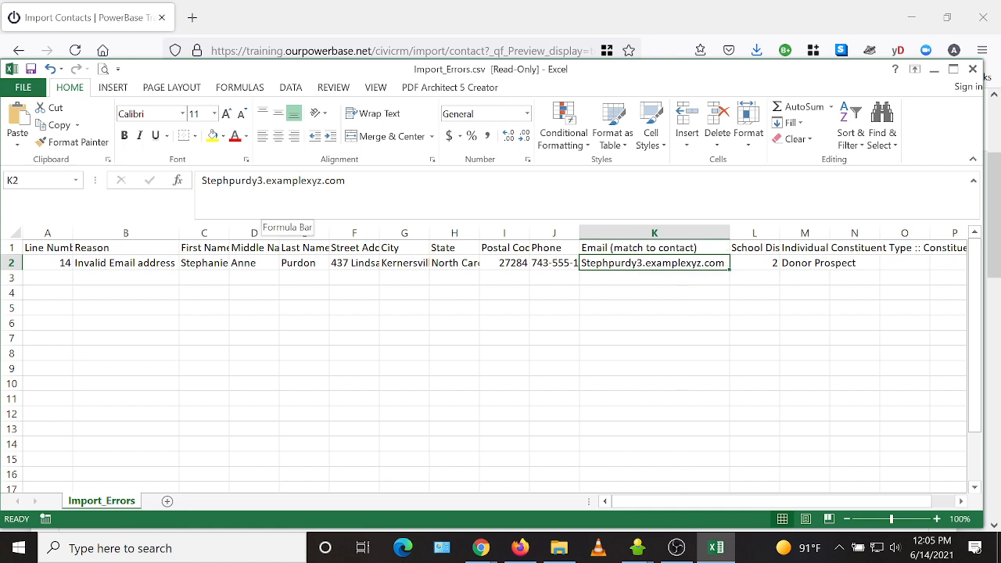
pyautogui.click(264, 181)
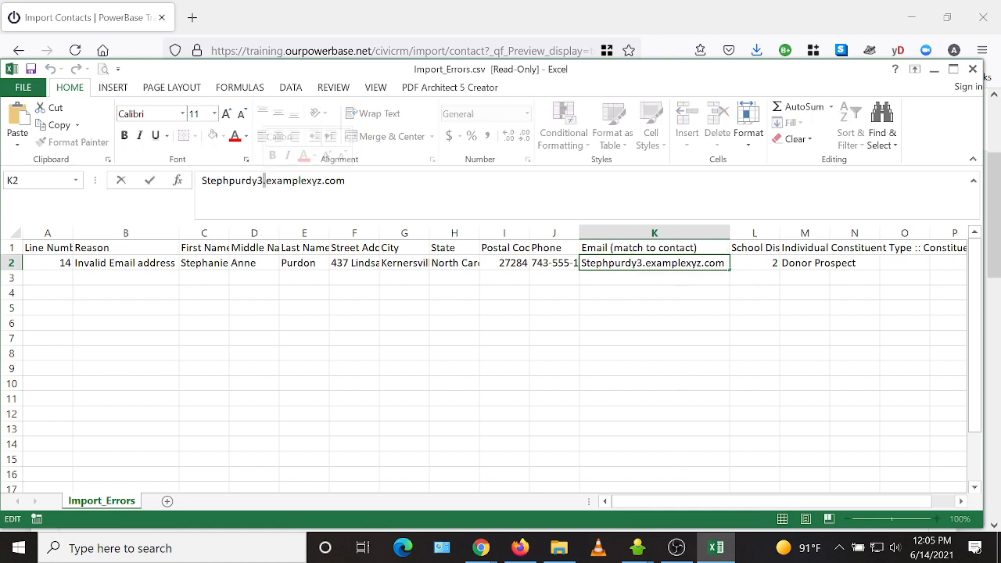
# Step: Save the error report as "duplicate error" in CSV format in the PB Advanced Data Strategies folder under Videos, and close it
pyautogui.click(973, 71)
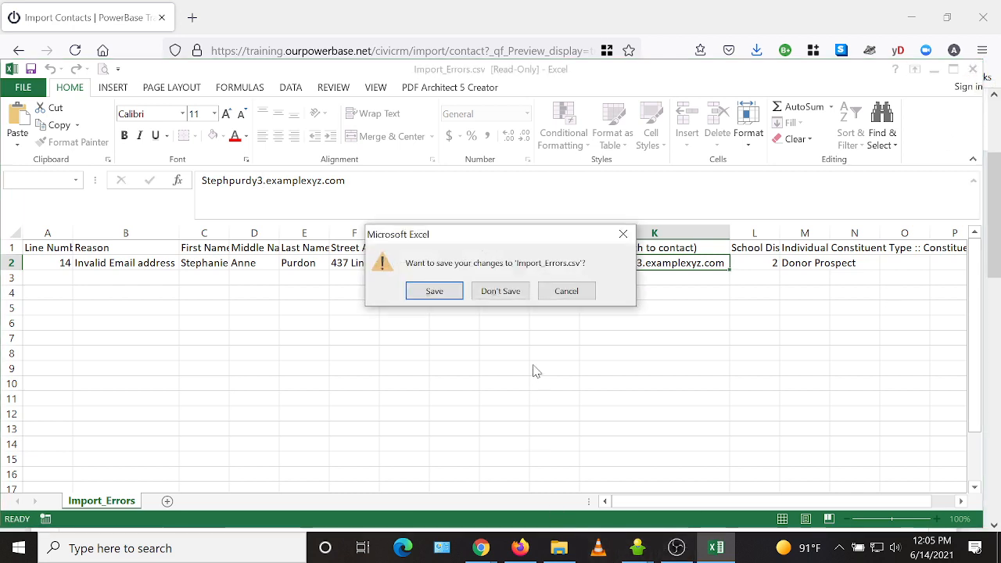
pyautogui.click(431, 292)
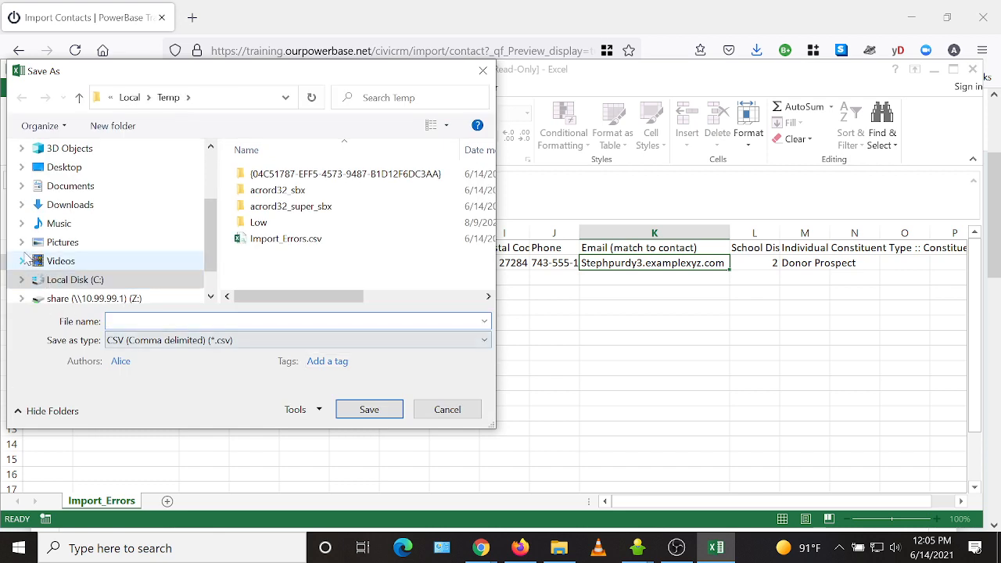
pyautogui.click(22, 261)
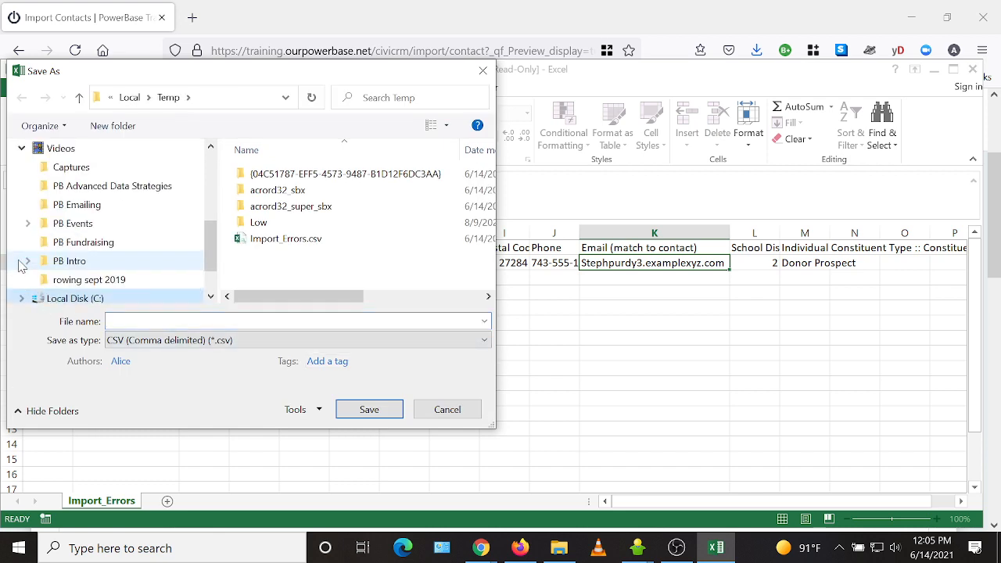
pyautogui.click(109, 186)
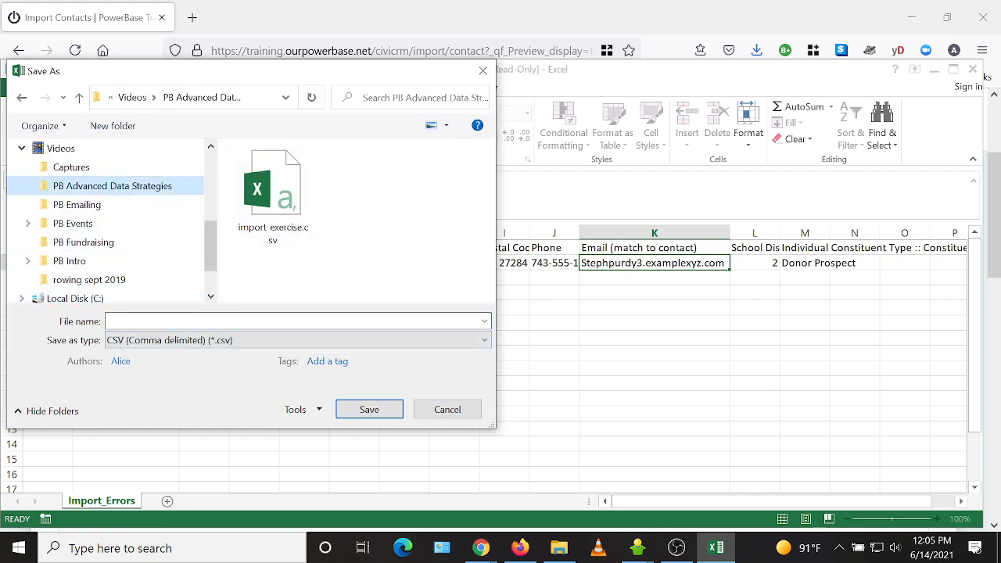
pyautogui.click(243, 322)
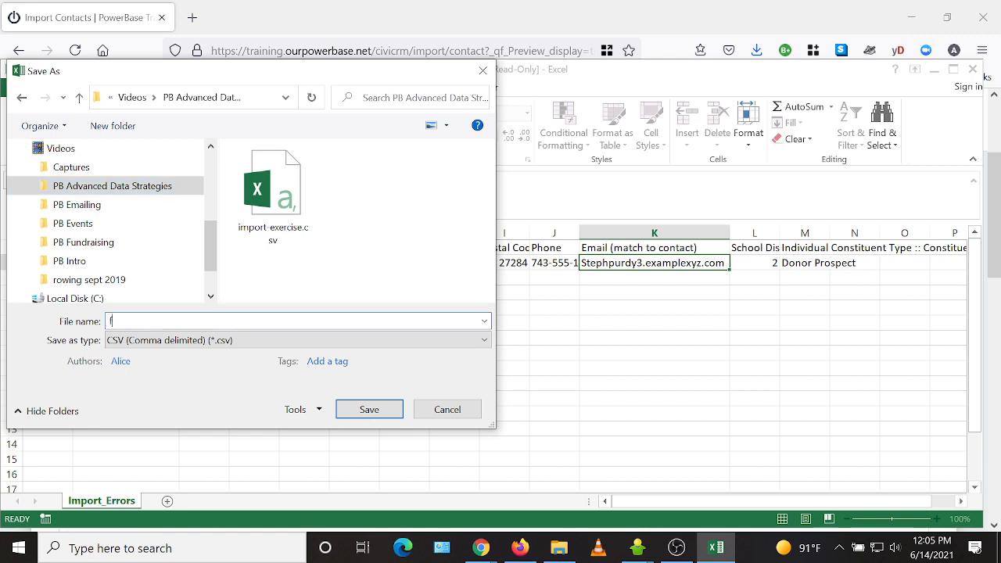
pyautogui.write('duplicate error')
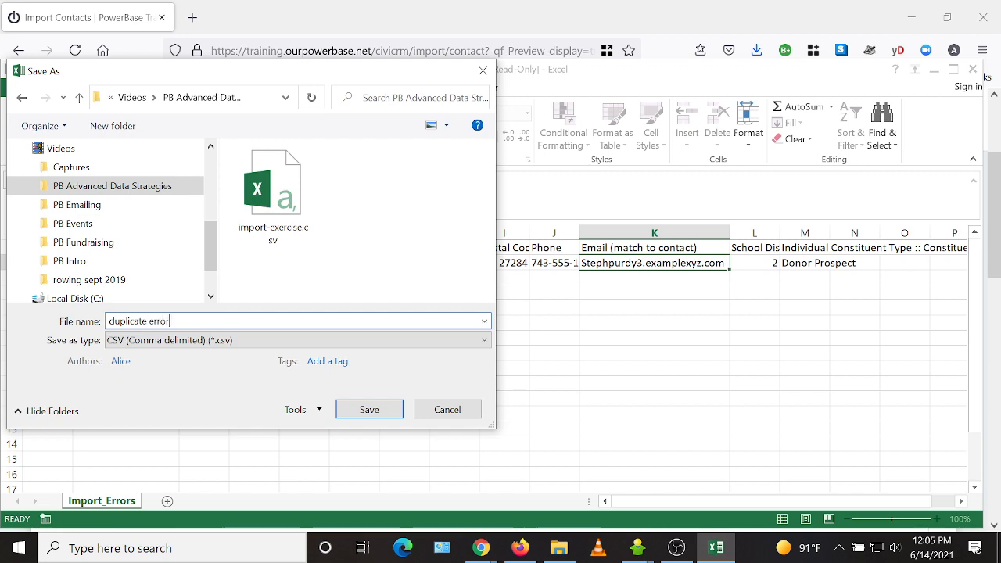
pyautogui.click(364, 410)
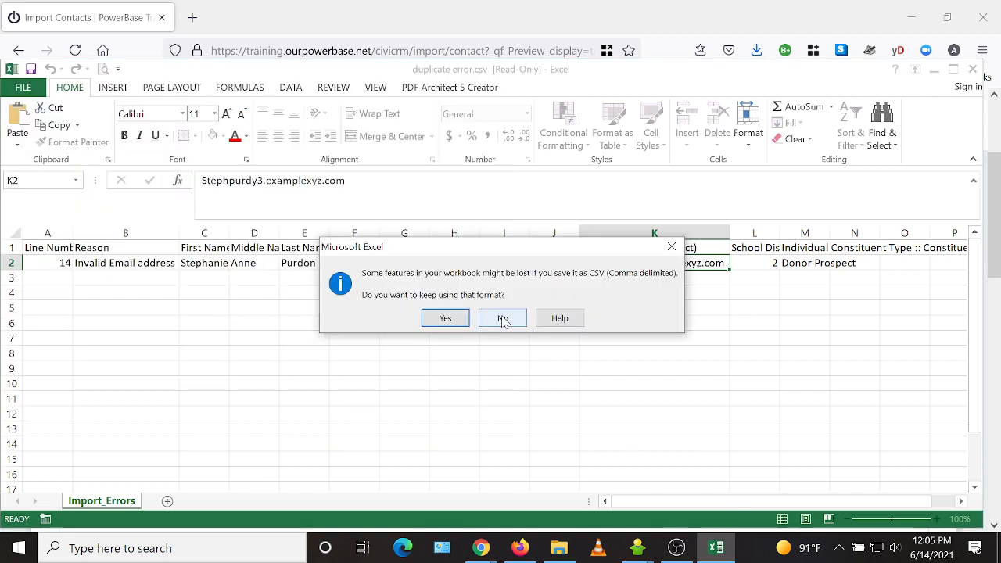
pyautogui.click(504, 320)
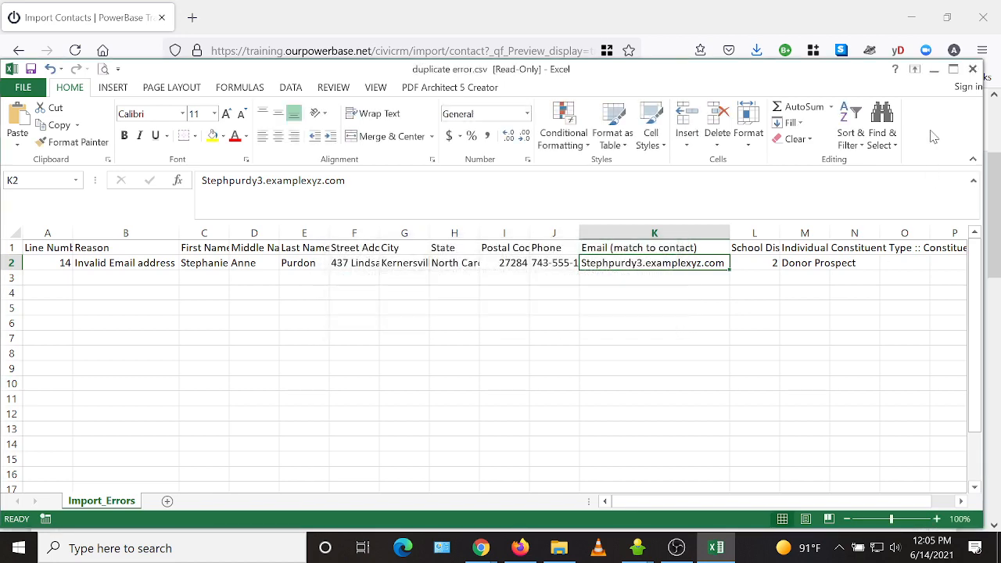
pyautogui.click(972, 69)
pyautogui.click(504, 291)
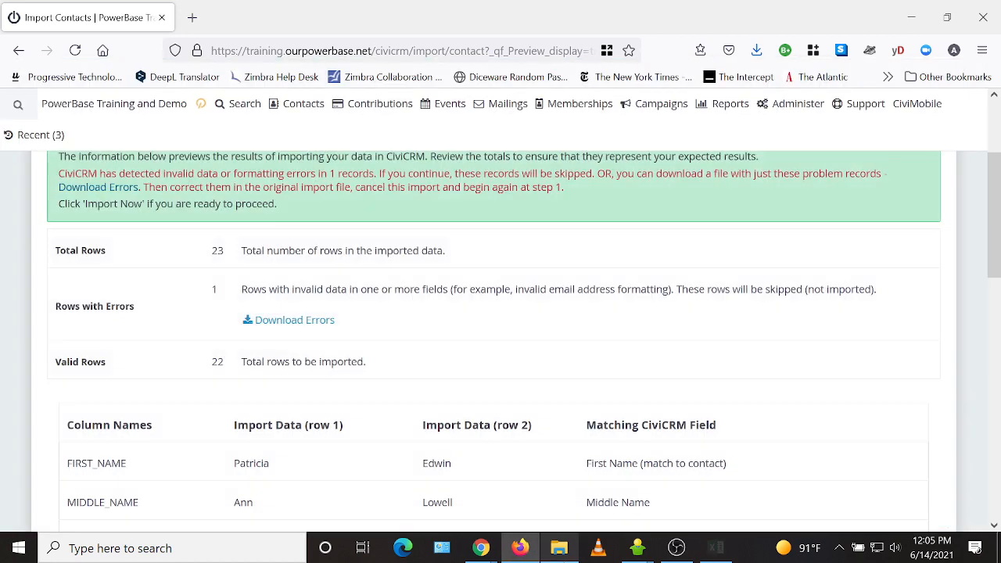
# Step: Open import-exercise.csv from the PB Advanced Data Strategies folder in File Explorer
pyautogui.click(558, 550)
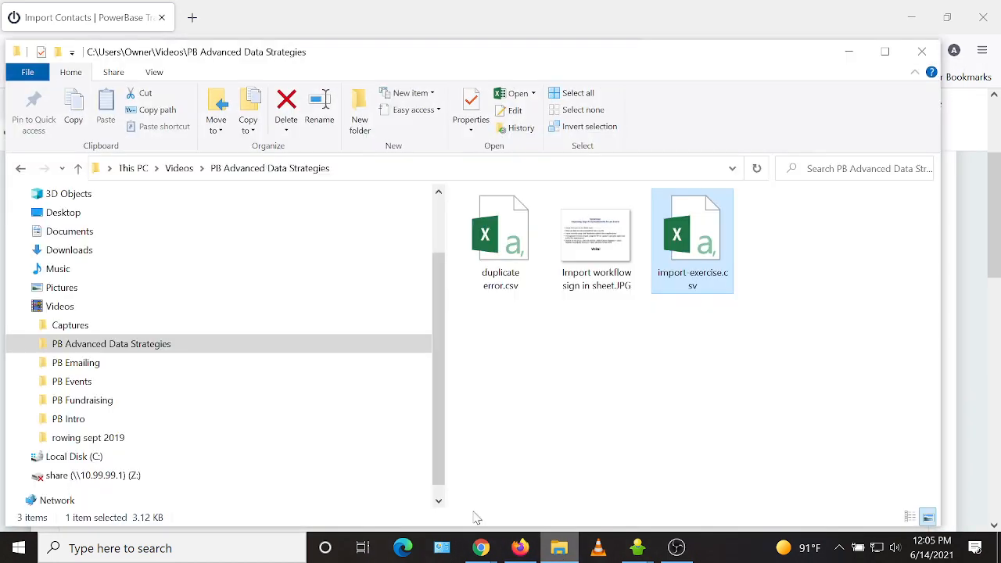
pyautogui.doubleClick(600, 248)
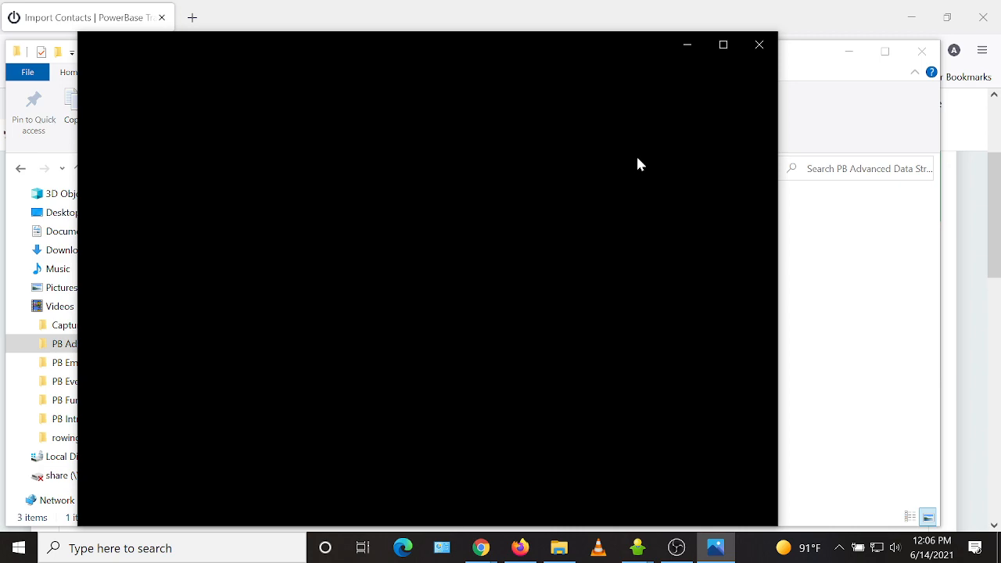
pyautogui.click(758, 44)
pyautogui.doubleClick(688, 266)
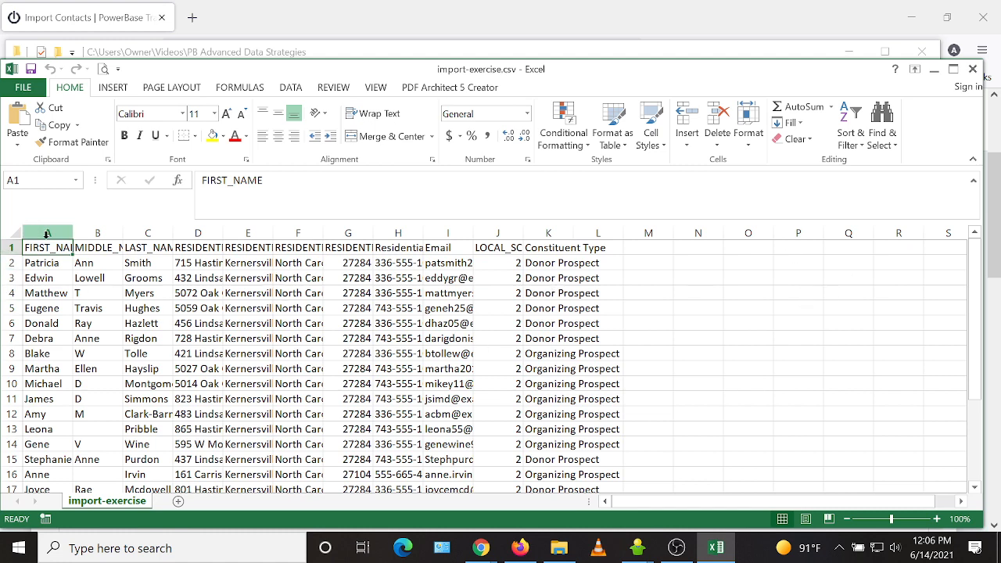
# Step: Correct the email address in cell I15 by replacing the period before the domain name with @
pyautogui.scroll(-1, 70, 314)
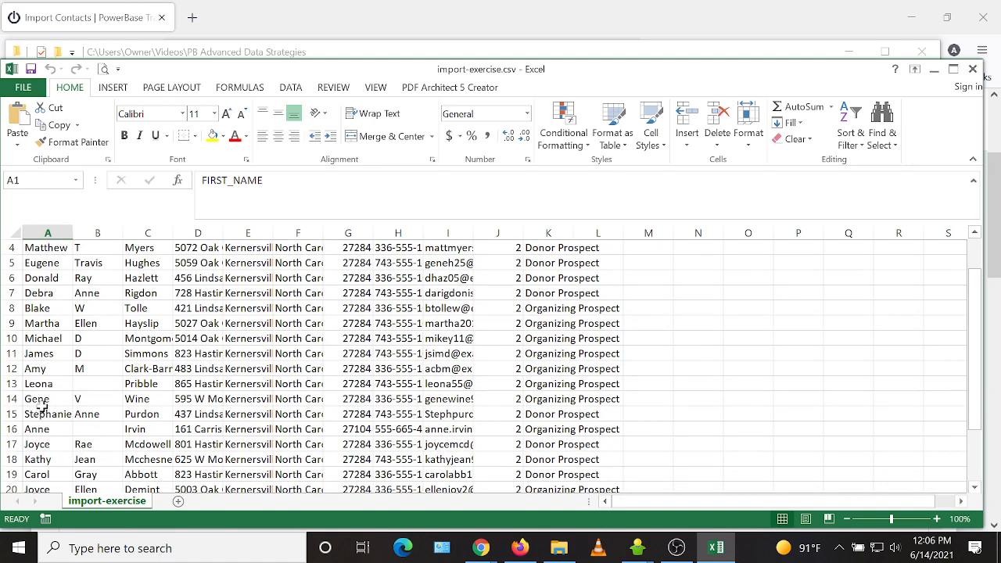
pyautogui.scroll(1, 107, 371)
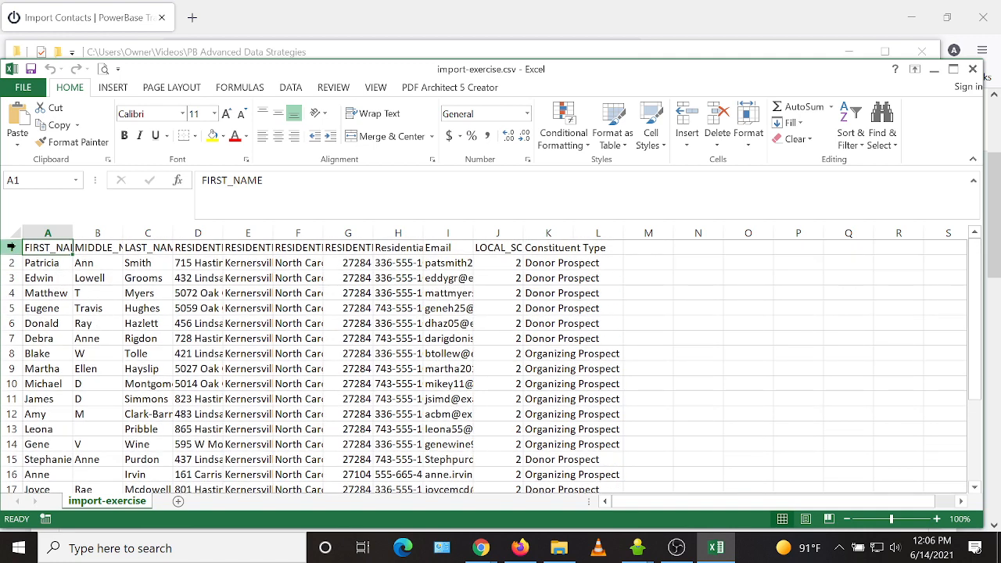
pyautogui.click(50, 461)
pyautogui.press('Right')
pyautogui.press('Right')
pyautogui.press('Right')
pyautogui.press('Right')
pyautogui.press('Right')
pyautogui.press('Right')
pyautogui.press('Right')
pyautogui.press('Right')
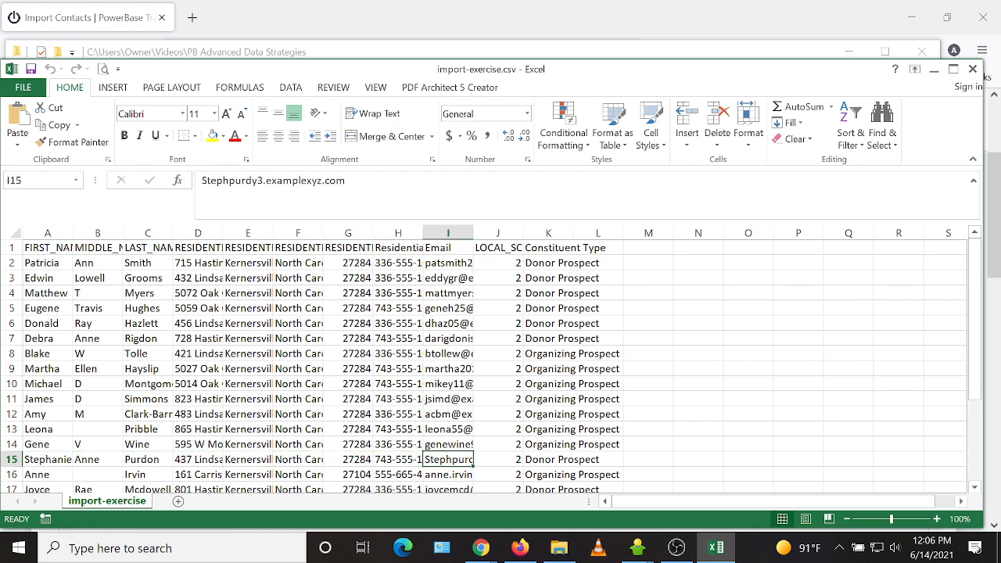
pyautogui.click(264, 180)
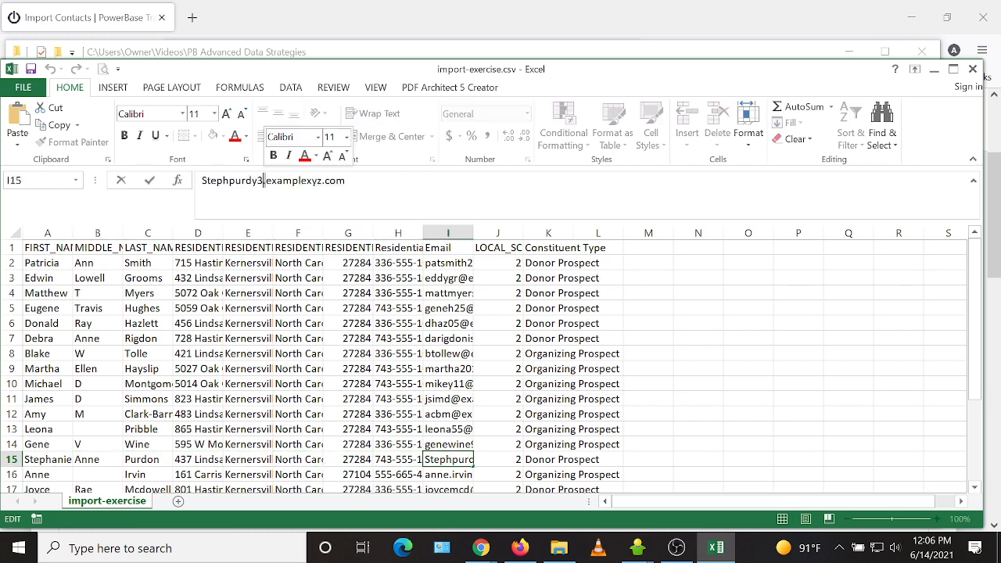
pyautogui.press('Delete')
pyautogui.write('@')
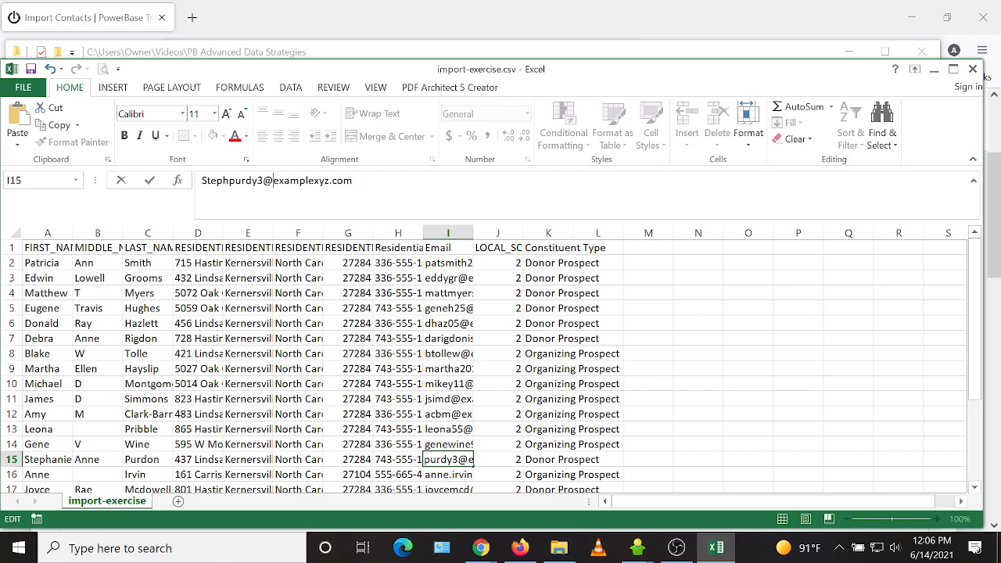
# Step: Save the corrected sheet as "import-exercise CORRECTED.csv" in the PB Advanced Data Strategies folder under Videos
pyautogui.click(22, 87)
pyautogui.click(24, 218)
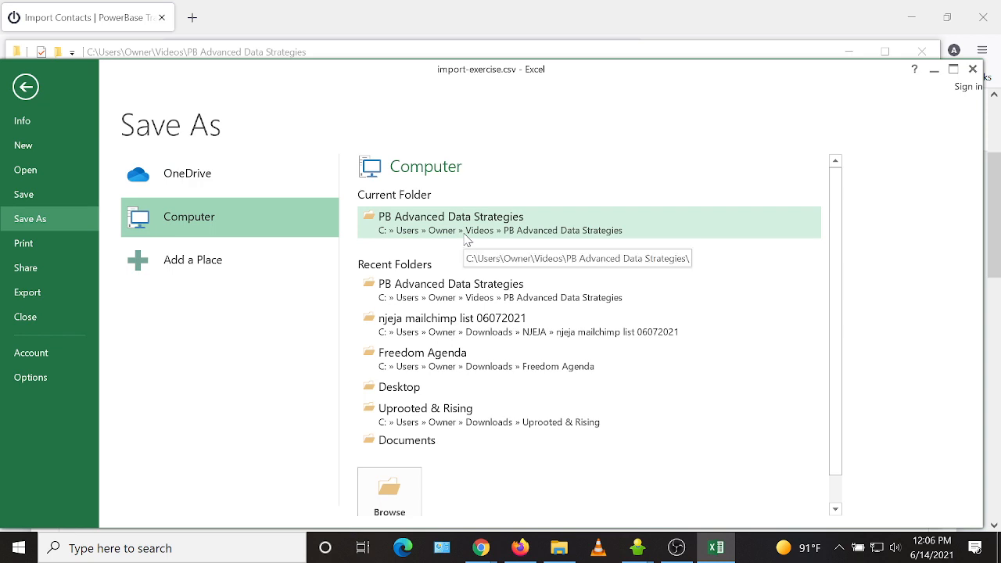
pyautogui.click(464, 296)
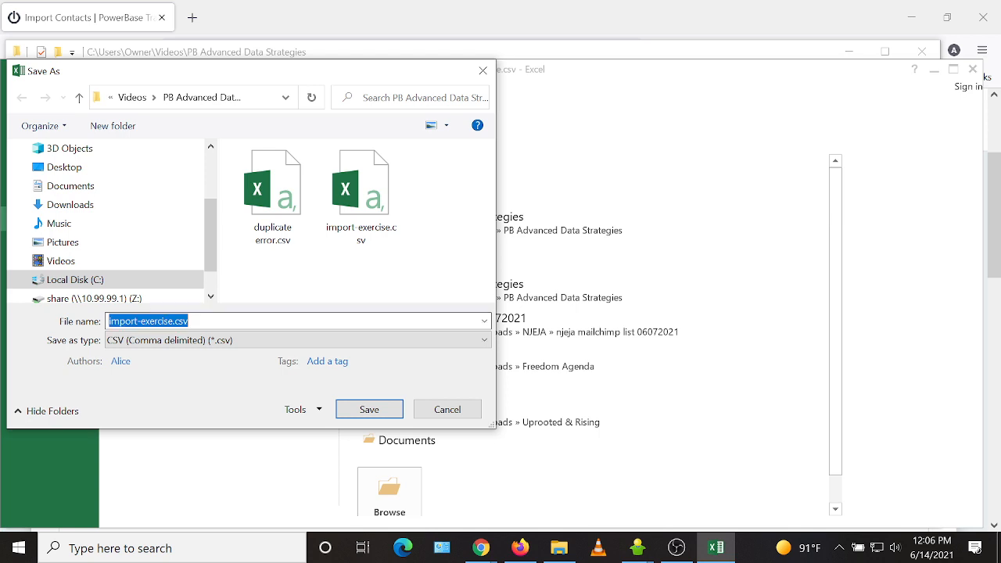
pyautogui.click(172, 320)
pyautogui.write('CORRECTED')
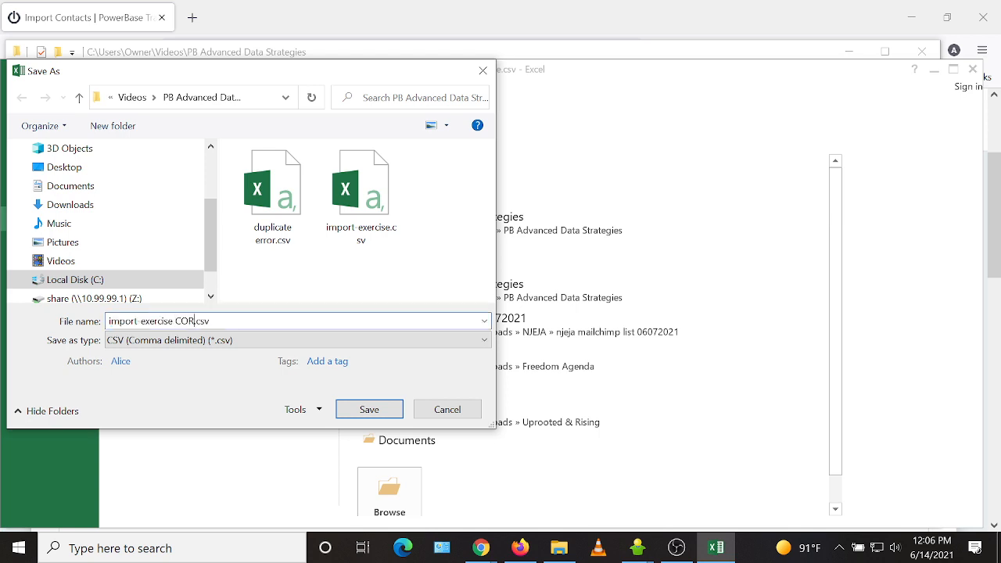
pyautogui.click(371, 413)
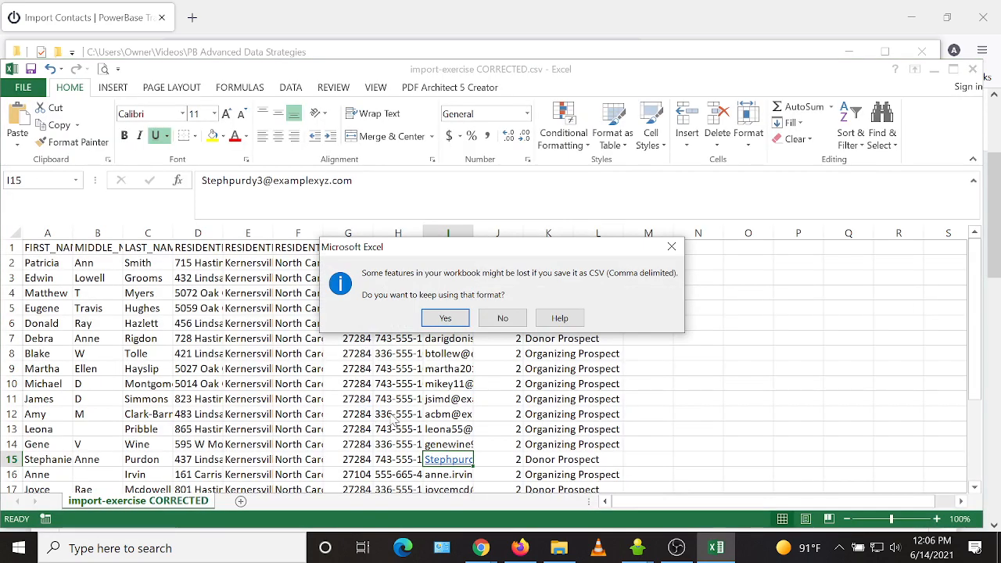
# Step: Decline the CSV format prompt, cancel the repeated save, and close the workbook without saving further changes
pyautogui.click(505, 326)
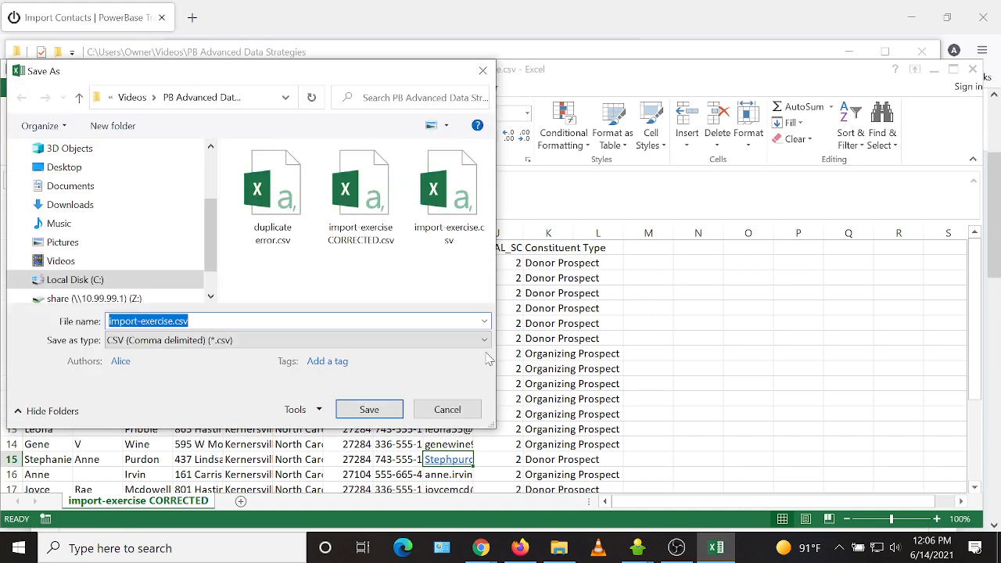
pyautogui.click(447, 409)
pyautogui.click(972, 69)
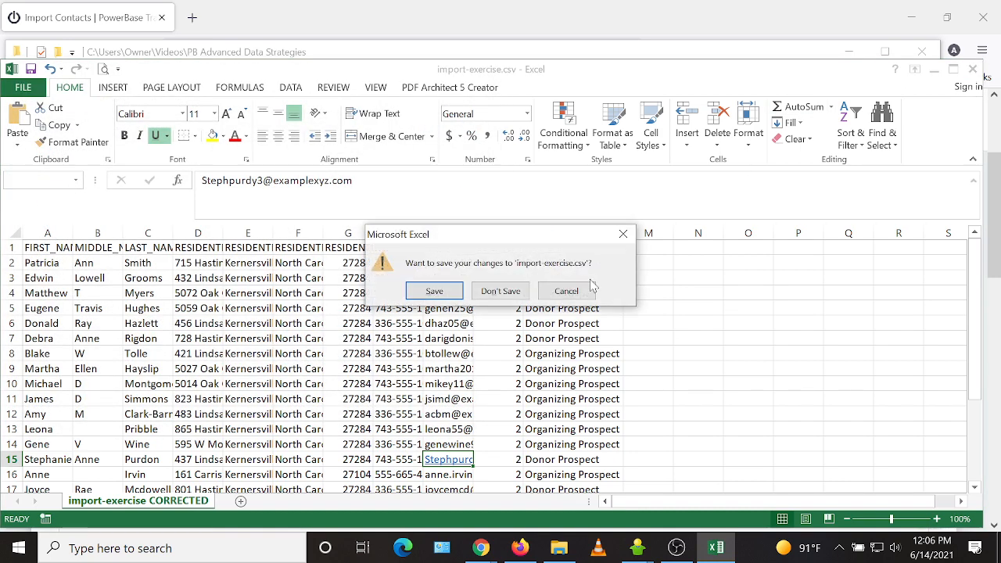
pyautogui.click(499, 291)
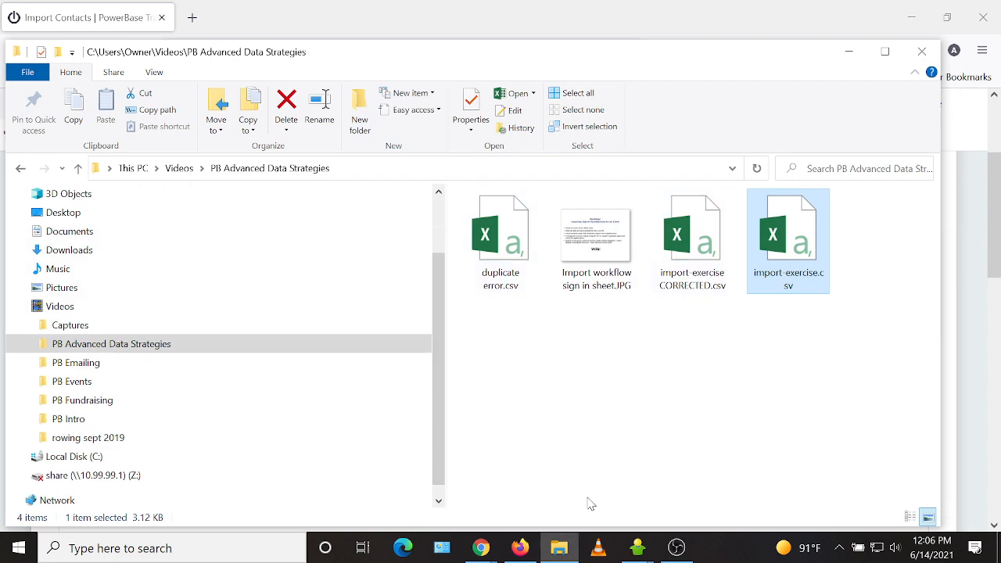
# Step: Switch to Firefox and start a new contact import in CiviCRM
pyautogui.click(520, 547)
pyautogui.scroll(3, 438, 258)
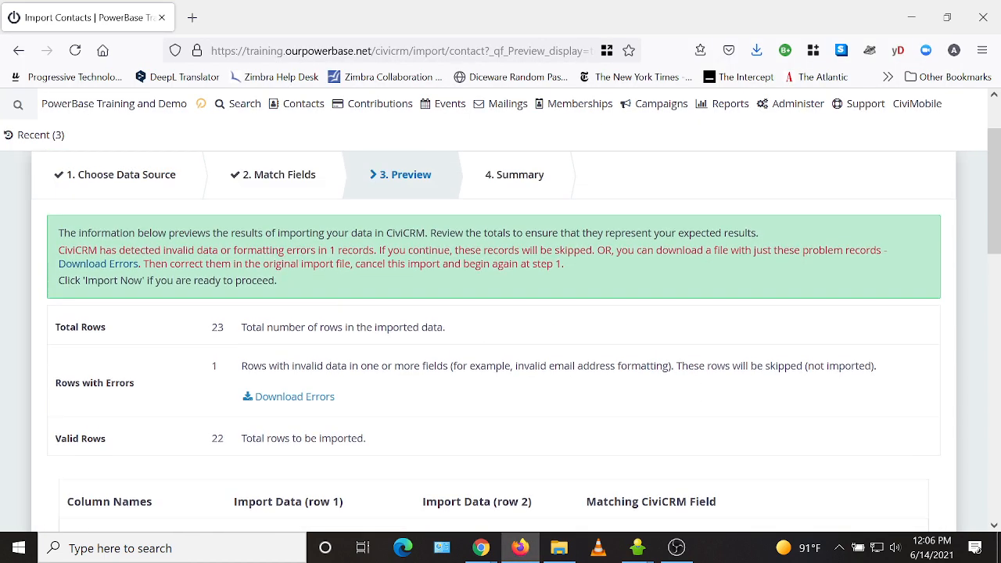
pyautogui.moveTo(297, 112)
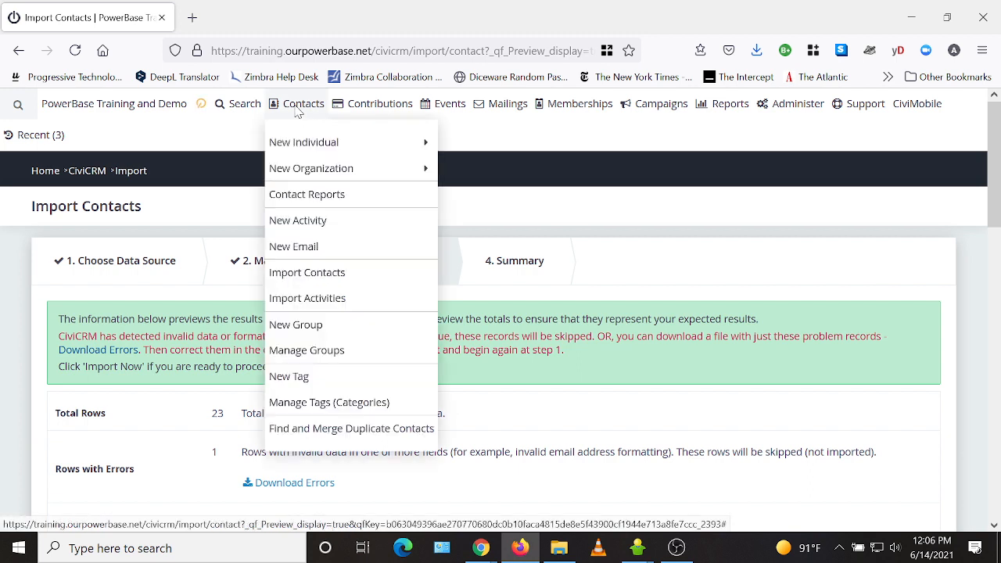
pyautogui.click(301, 273)
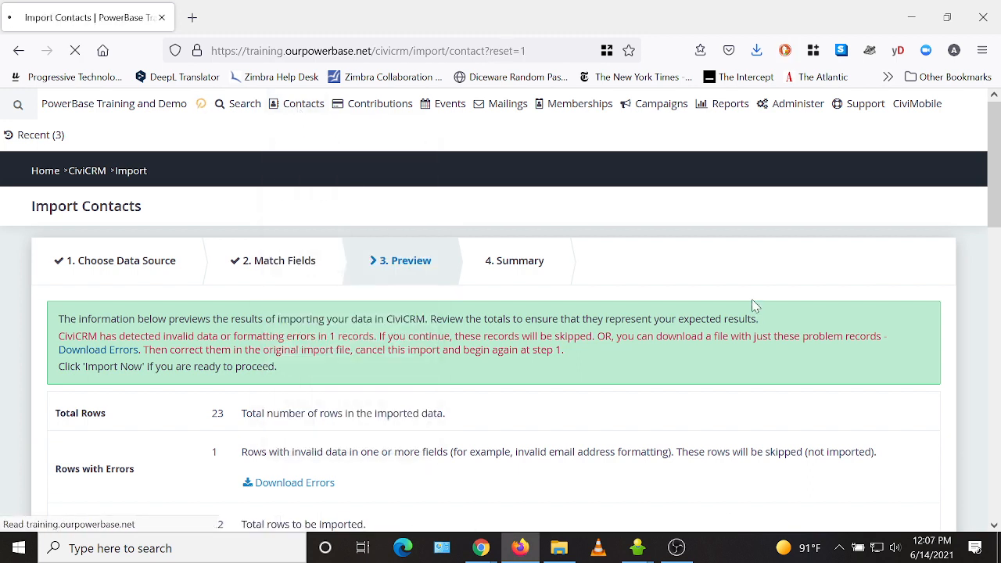
# Step: Choose import-exercise CORRECTED.csv as the import data file and mark its first row as containing column headers
pyautogui.scroll(-2, 704, 335)
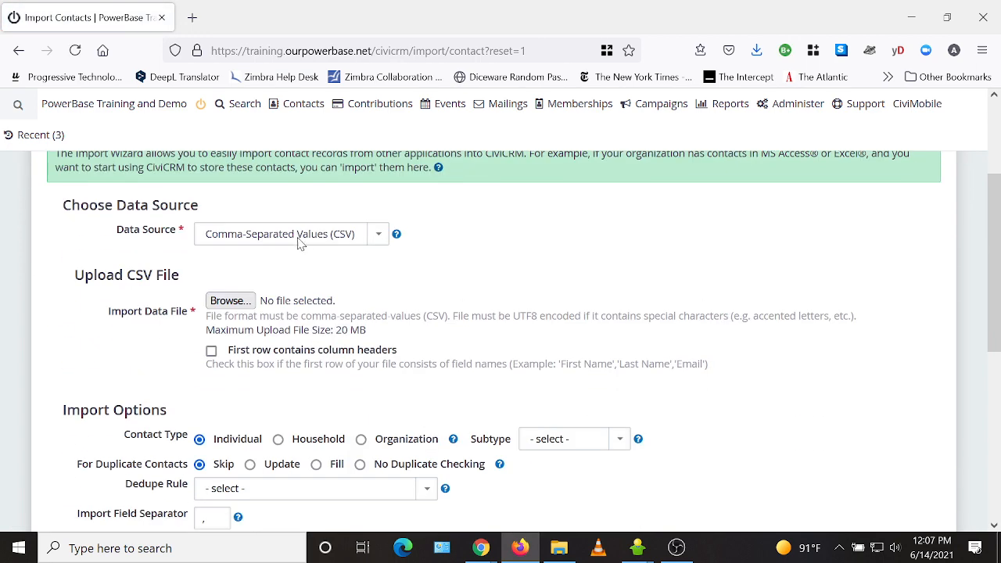
pyautogui.click(241, 304)
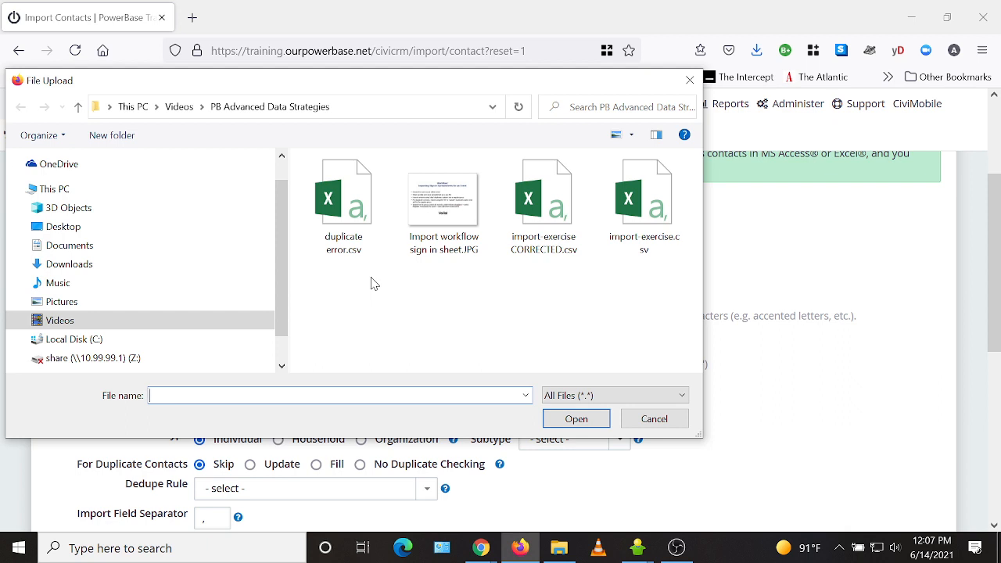
pyautogui.doubleClick(561, 218)
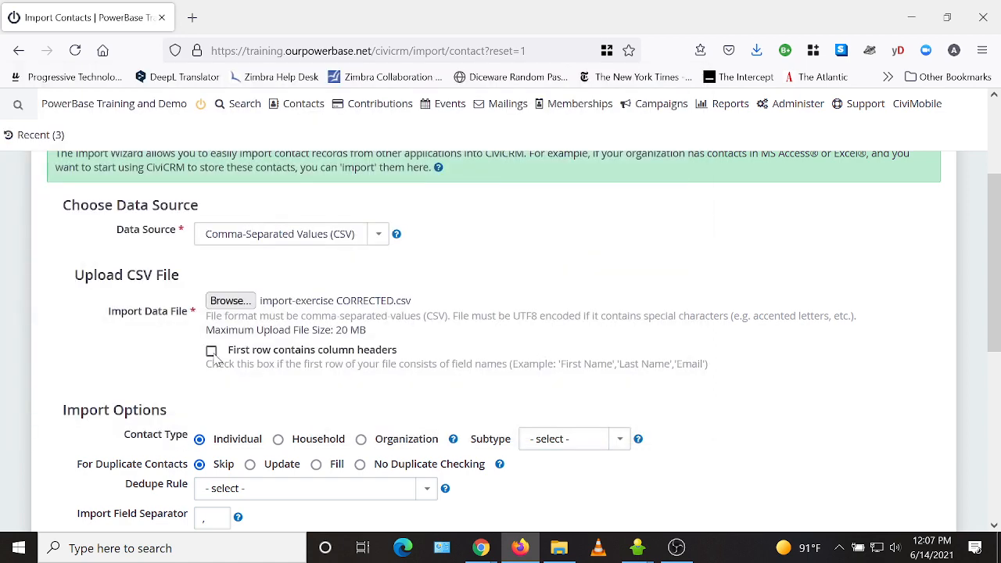
pyautogui.click(211, 351)
# Step: Set the dedupe rule to Name and Email (reserved) - Unsupervised and the date format to mm/dd/yyyy OR mm-dd-yyyy
pyautogui.scroll(-3, 849, 261)
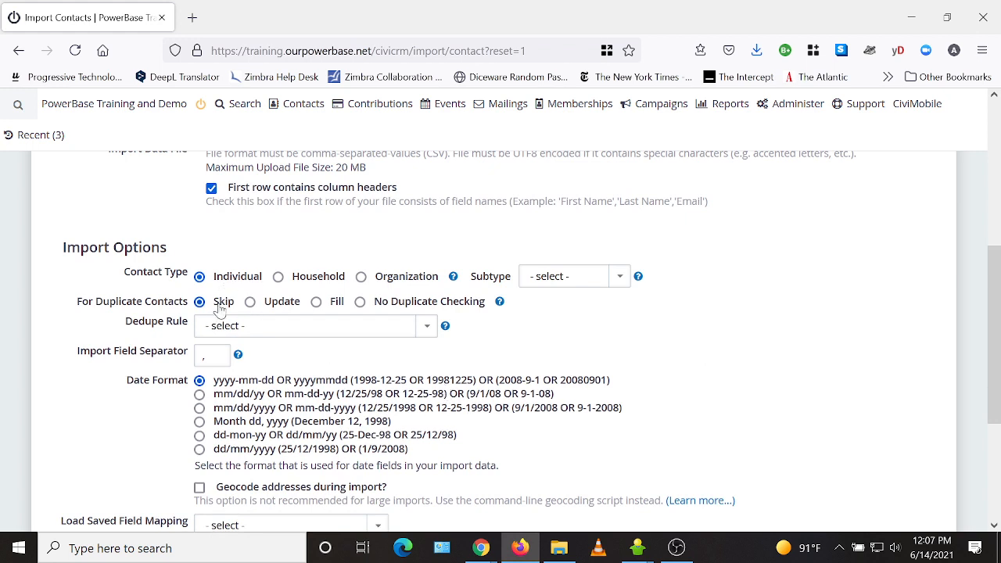
pyautogui.click(268, 329)
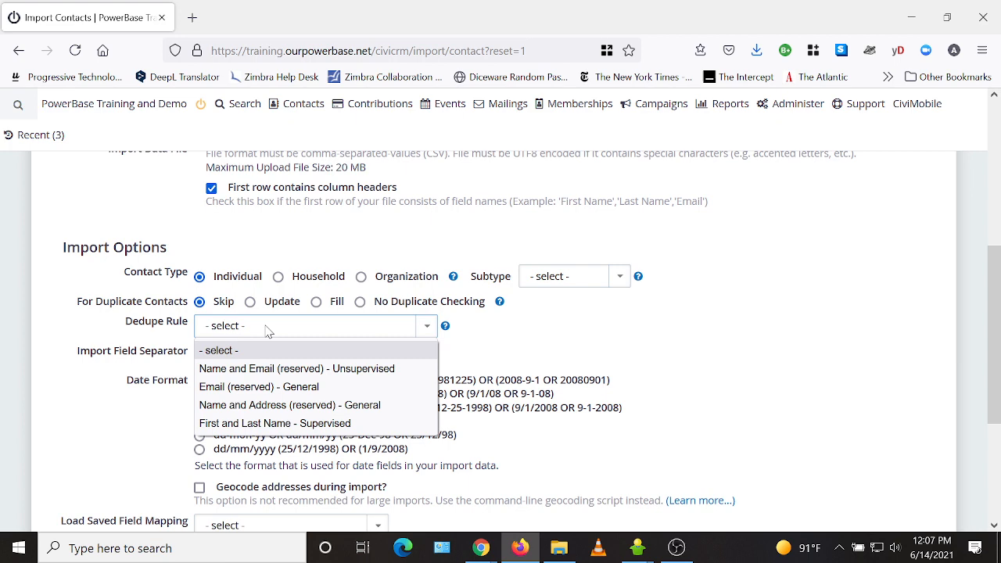
pyautogui.click(270, 369)
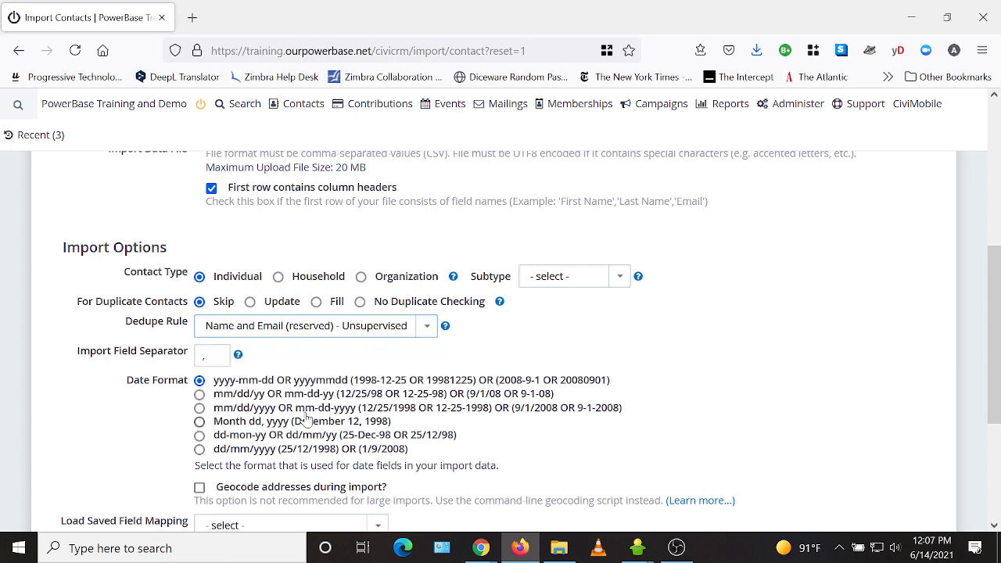
pyautogui.click(200, 408)
# Step: Load the saved field mapping "My contact info import mapping" and continue to field matching
pyautogui.scroll(-3, 774, 372)
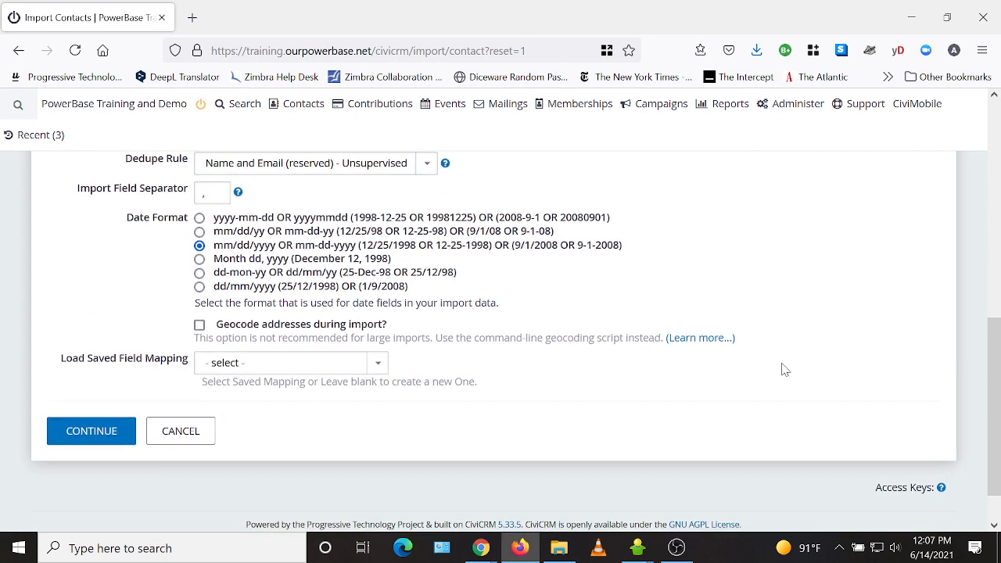
pyautogui.click(257, 369)
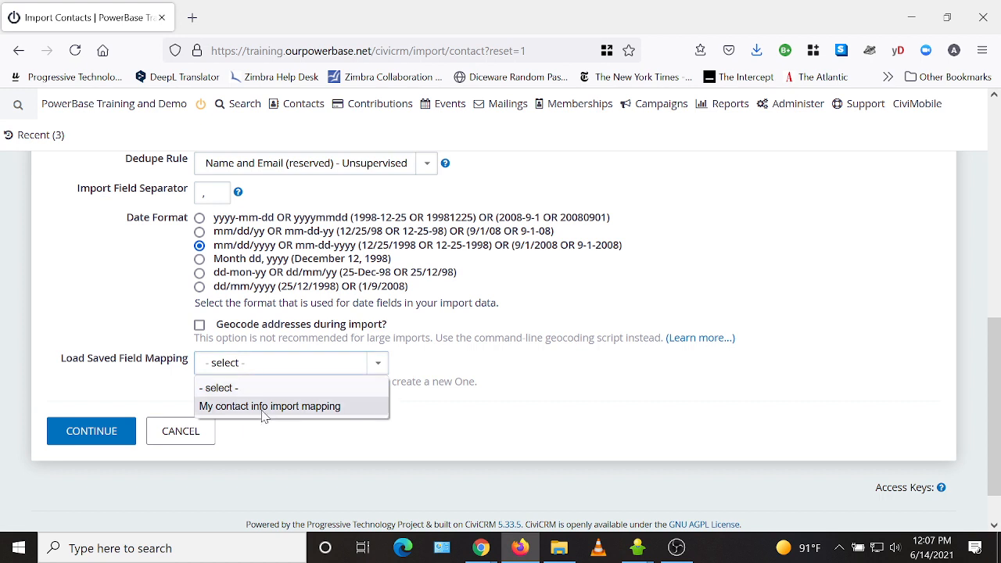
pyautogui.click(264, 407)
pyautogui.click(88, 431)
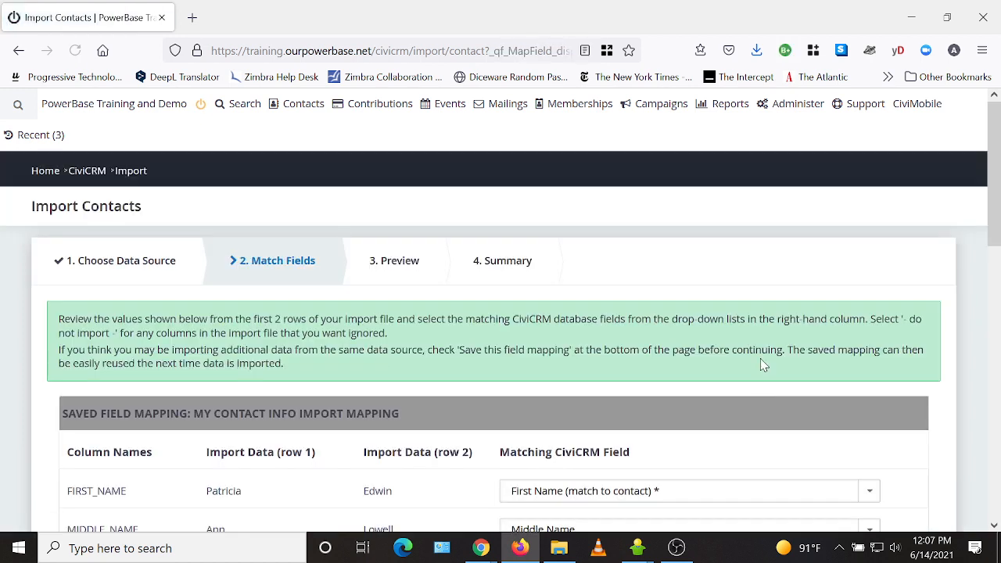
# Step: Review the matched CiviCRM field for every import column and continue to the preview
pyautogui.scroll(-4, 760, 358)
pyautogui.scroll(-2, 636, 250)
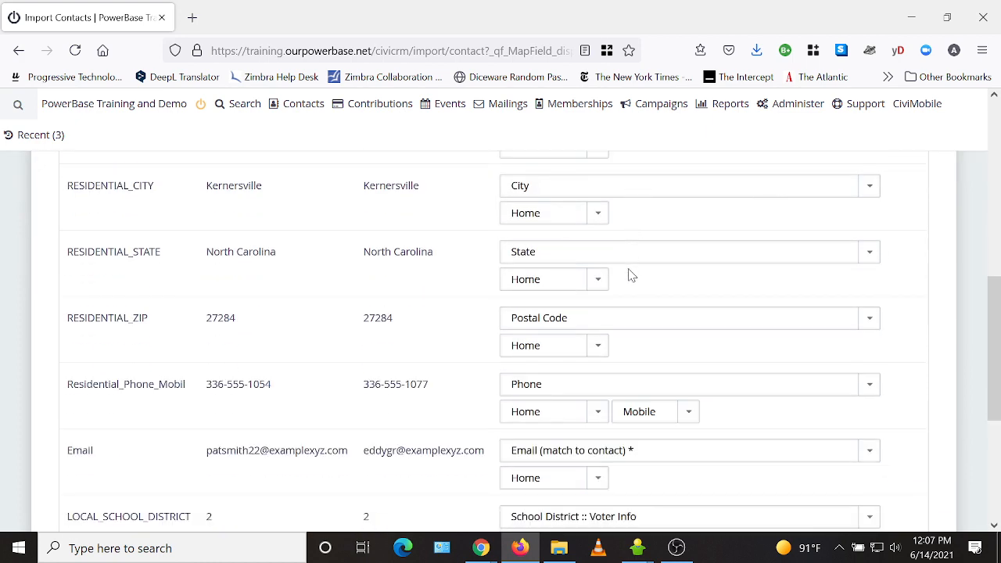
pyautogui.scroll(5, 630, 274)
pyautogui.scroll(-2, 520, 338)
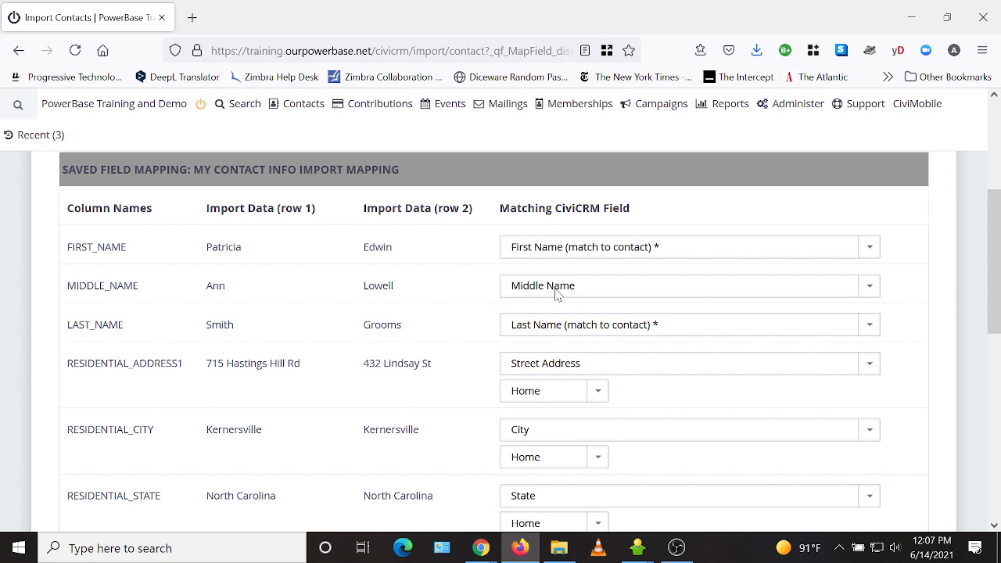
pyautogui.scroll(-1, 579, 301)
pyautogui.scroll(-1, 610, 311)
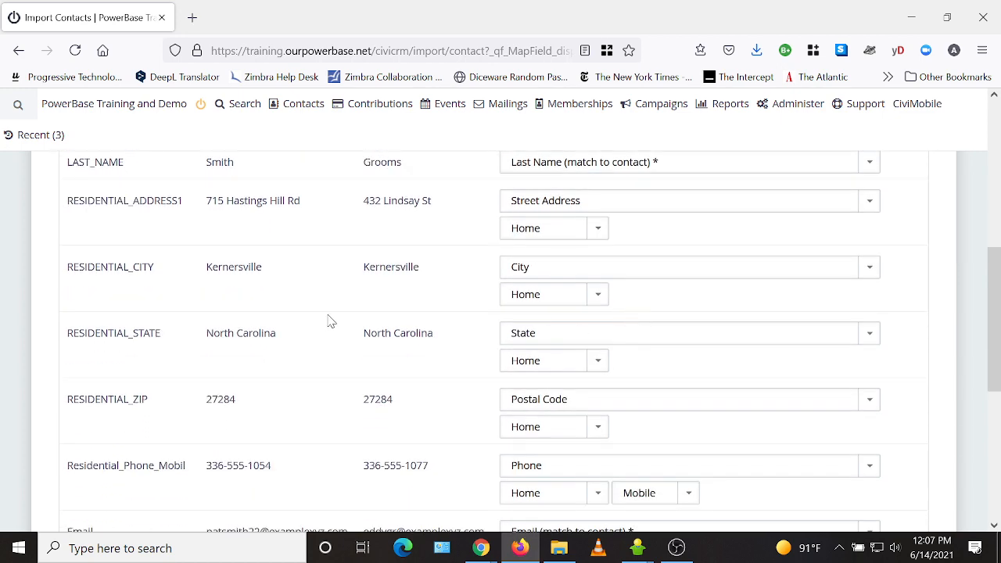
pyautogui.scroll(-2, 478, 370)
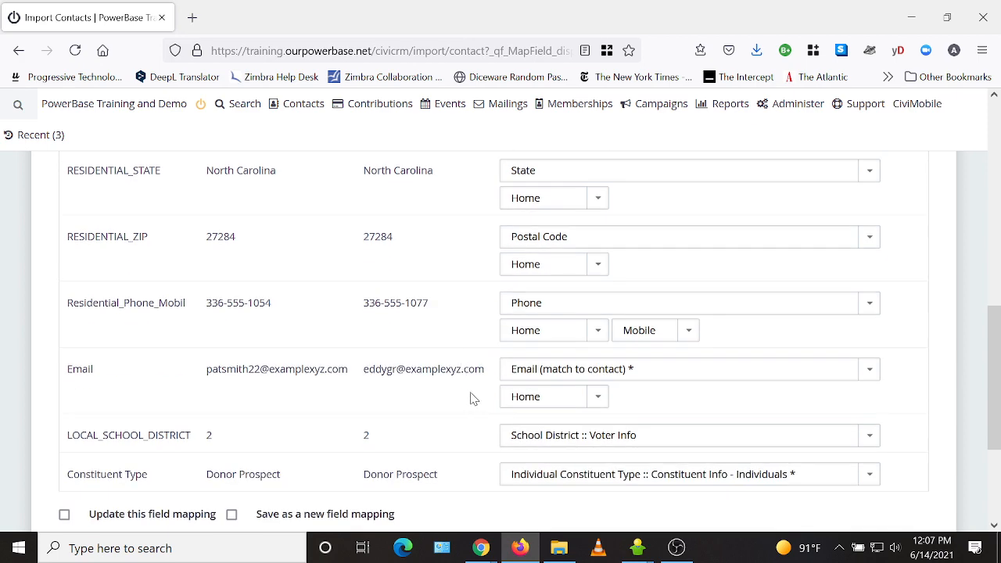
pyautogui.scroll(-1, 493, 421)
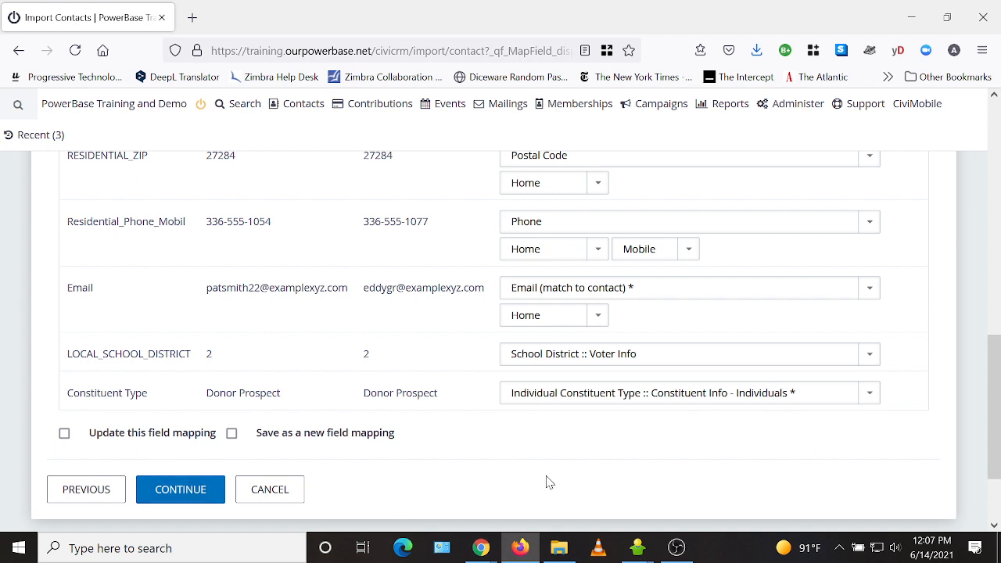
pyautogui.click(190, 499)
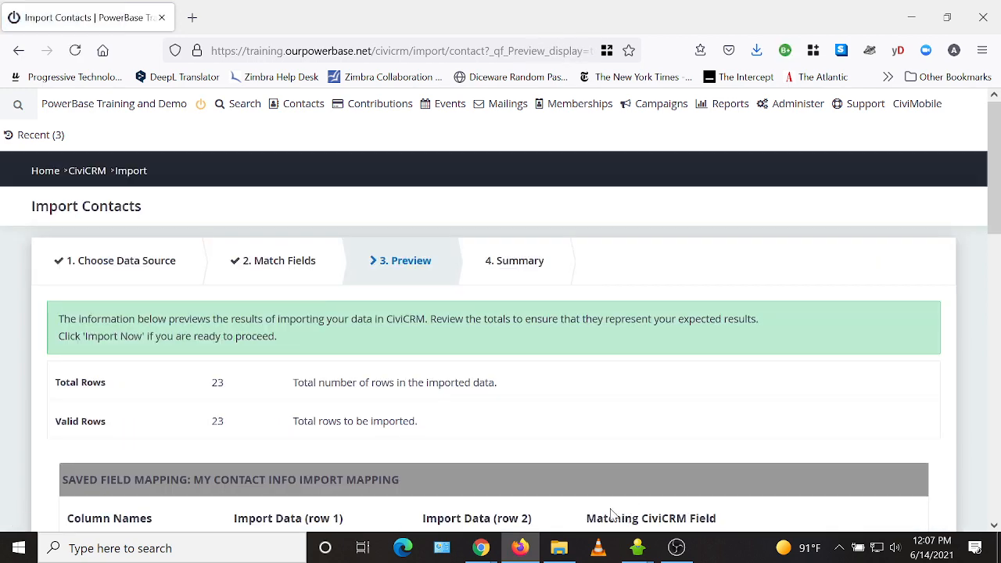
# Step: Add the imported records to a new group named with an underscore, the importer's first name in possessive form, and "contact import"
pyautogui.scroll(-2, 360, 388)
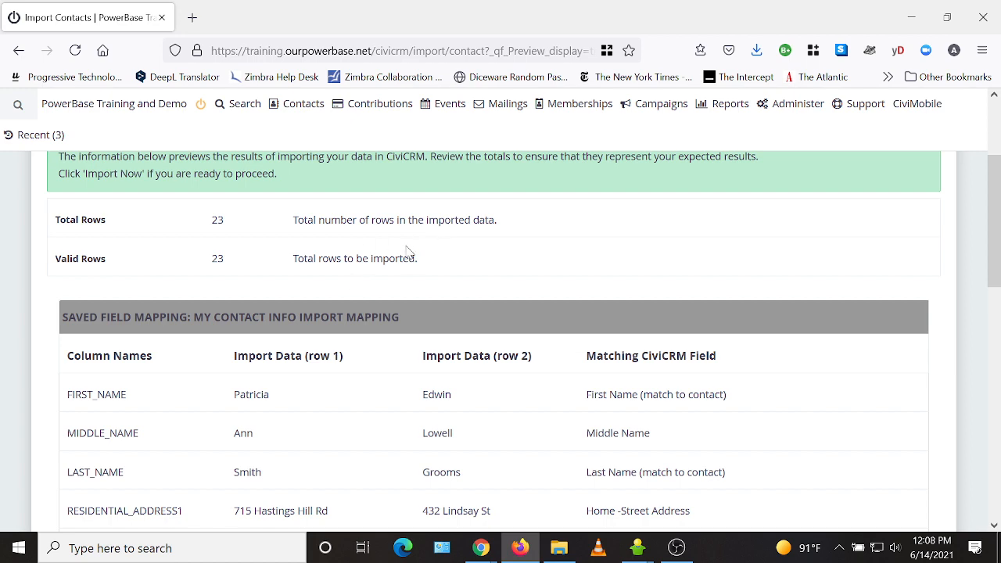
pyautogui.scroll(-3, 365, 279)
pyautogui.scroll(-4, 404, 290)
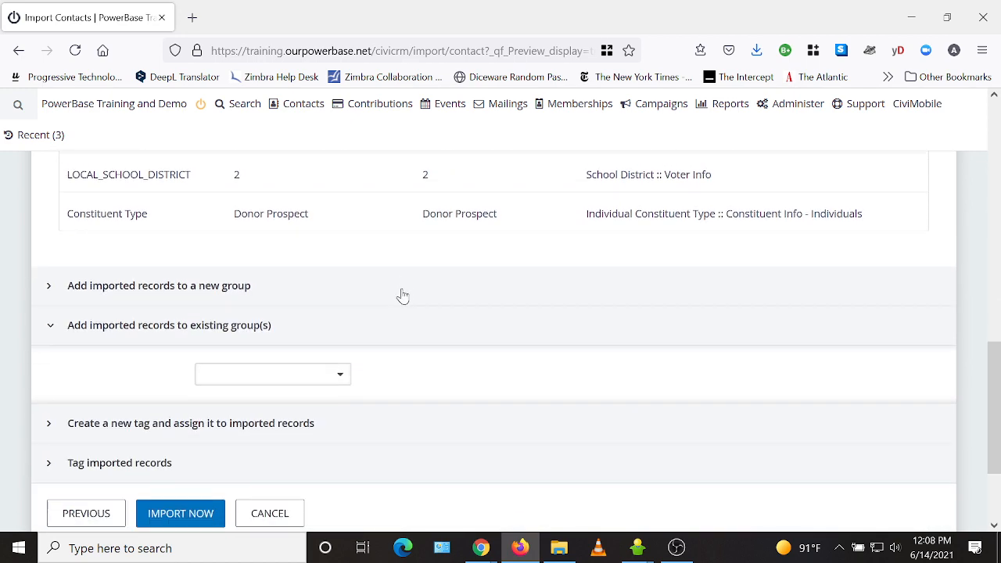
pyautogui.click(198, 292)
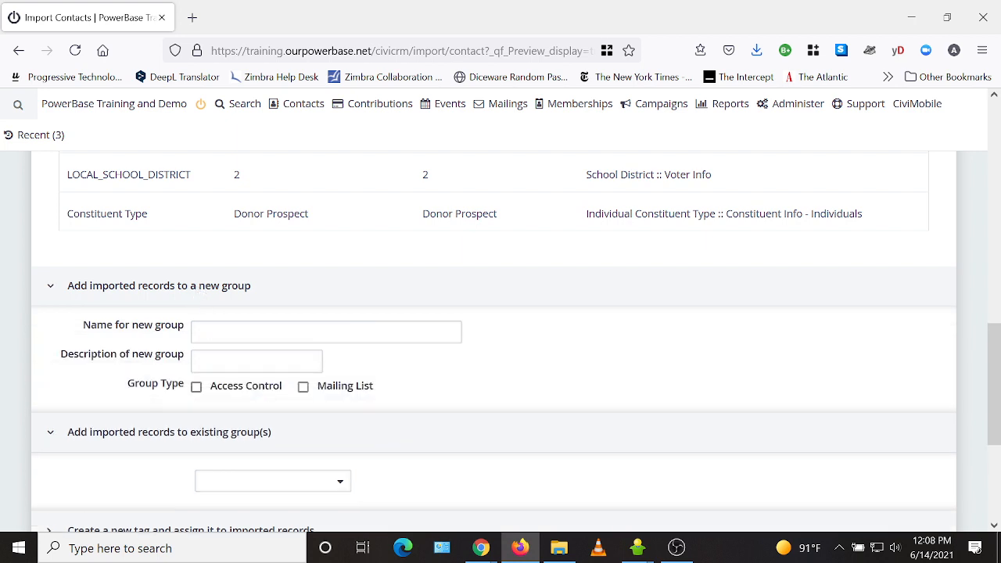
pyautogui.click(326, 332)
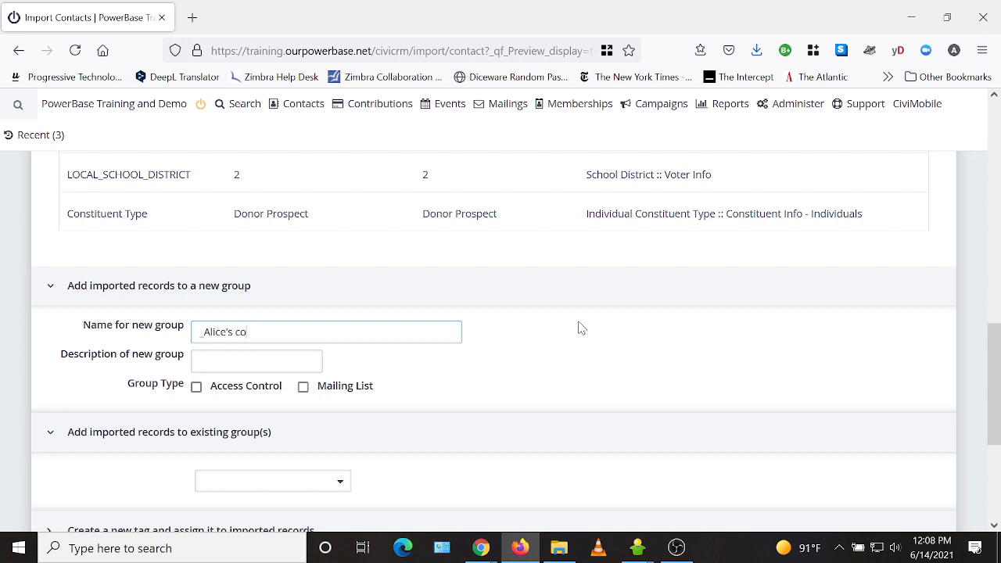
pyautogui.write('ntact import')
# Step: Run the contact import and confirm going ahead despite the backup recommendation
pyautogui.scroll(-2, 603, 348)
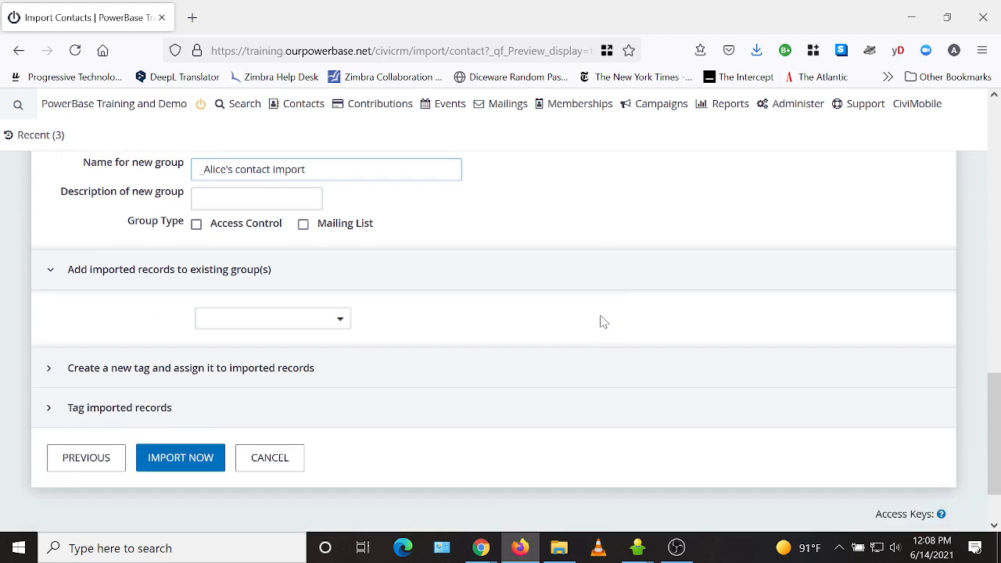
pyautogui.click(190, 467)
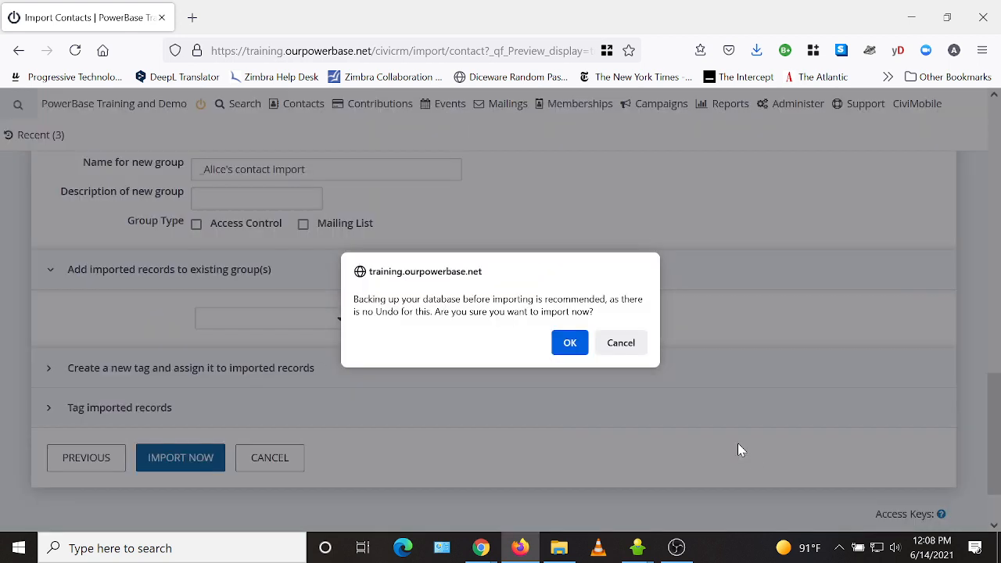
pyautogui.click(569, 346)
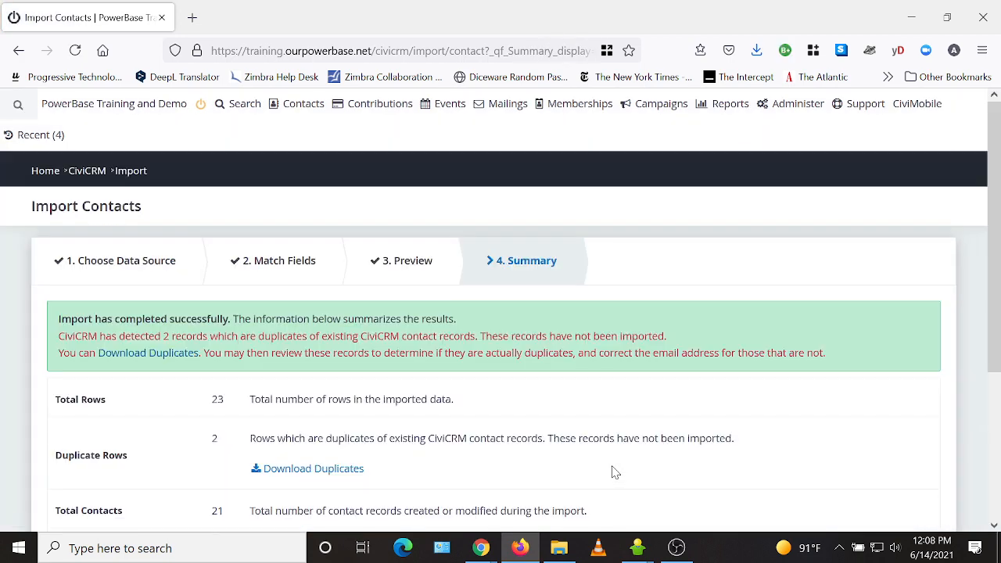
# Step: Download the duplicate records as Import_Duplicates.csv into the PB Advanced Data Strategies folder under Videos, and finish the completed import
pyautogui.scroll(-1, 617, 450)
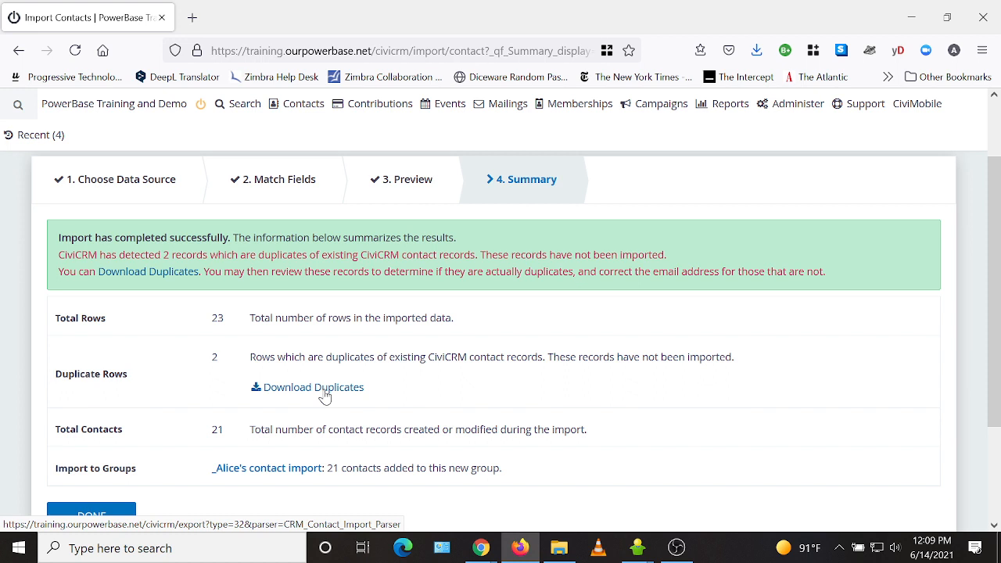
pyautogui.click(323, 392)
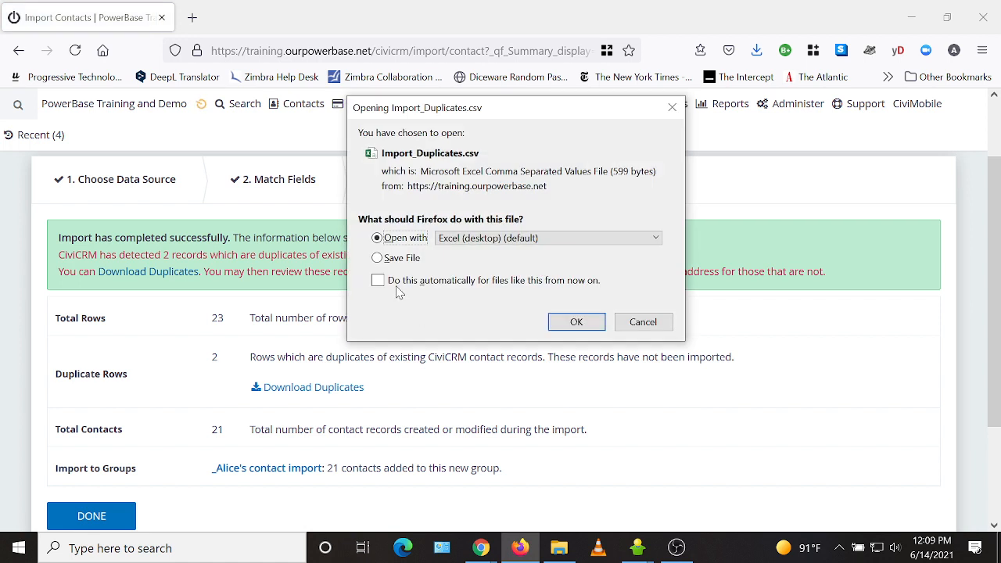
pyautogui.click(396, 261)
pyautogui.click(576, 322)
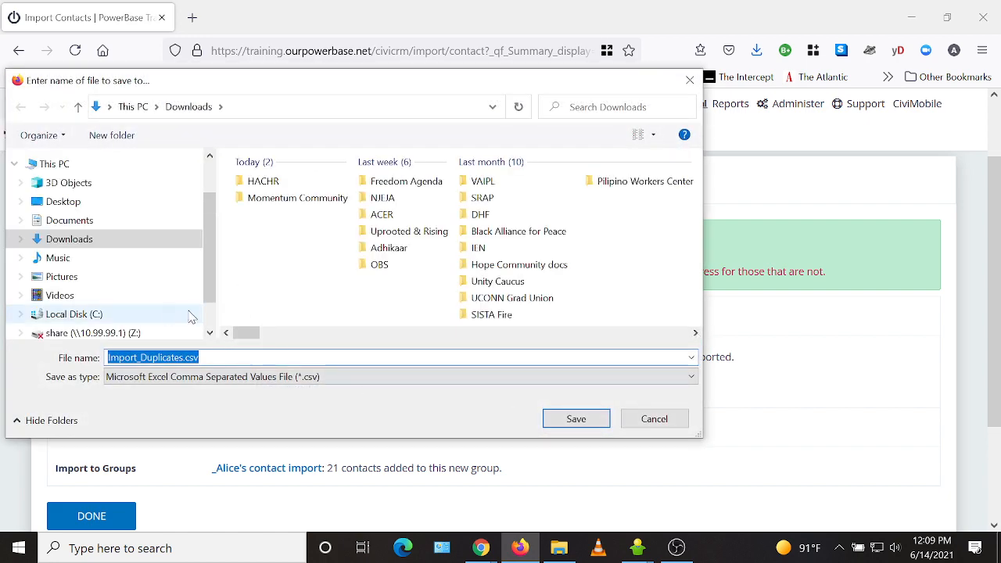
pyautogui.click(20, 294)
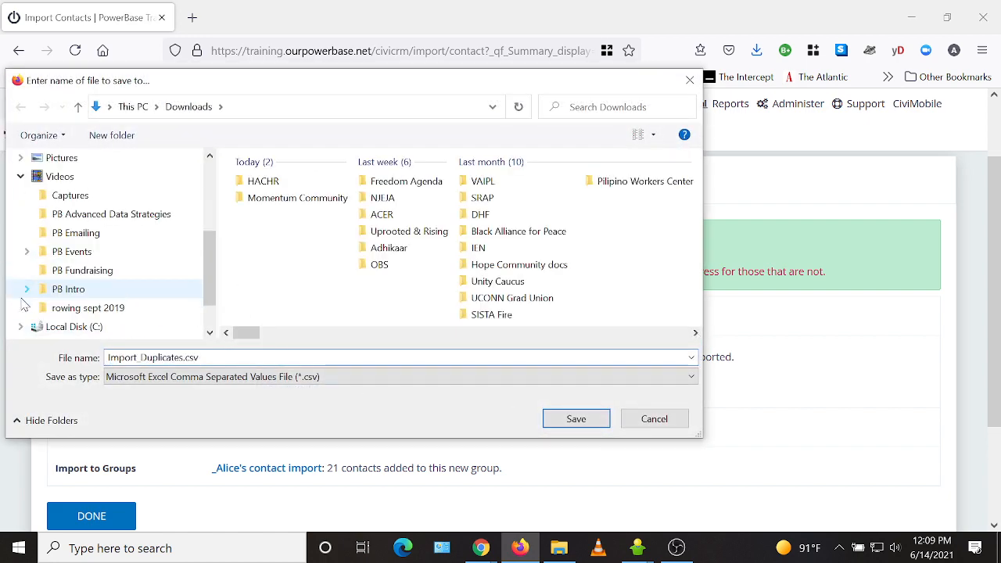
pyautogui.click(99, 216)
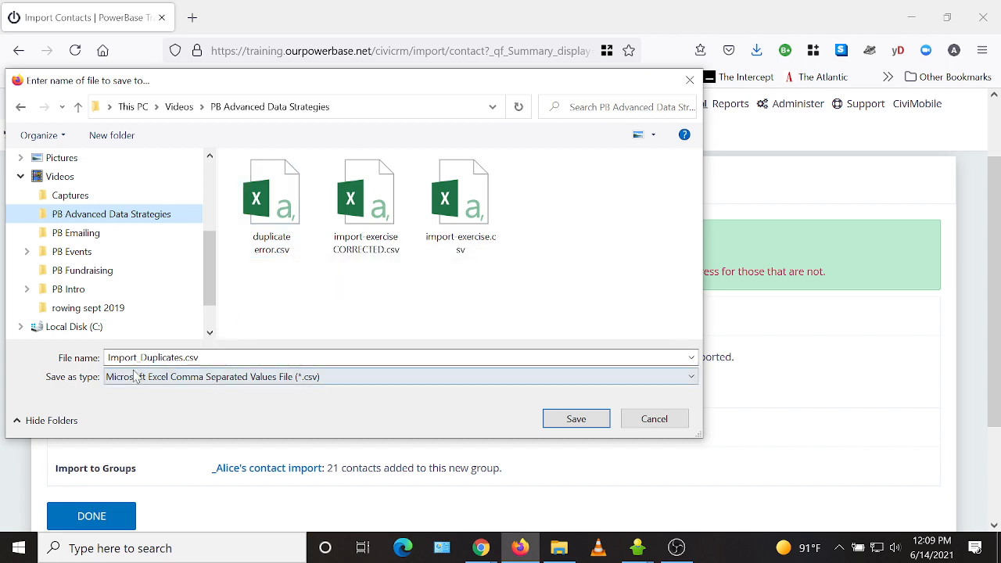
pyautogui.click(591, 426)
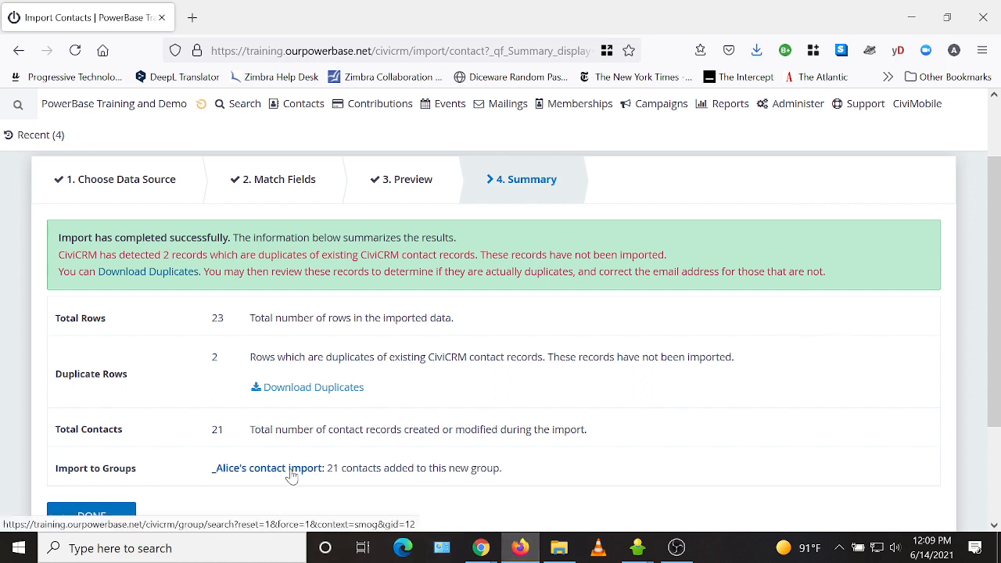
pyautogui.scroll(-2, 287, 474)
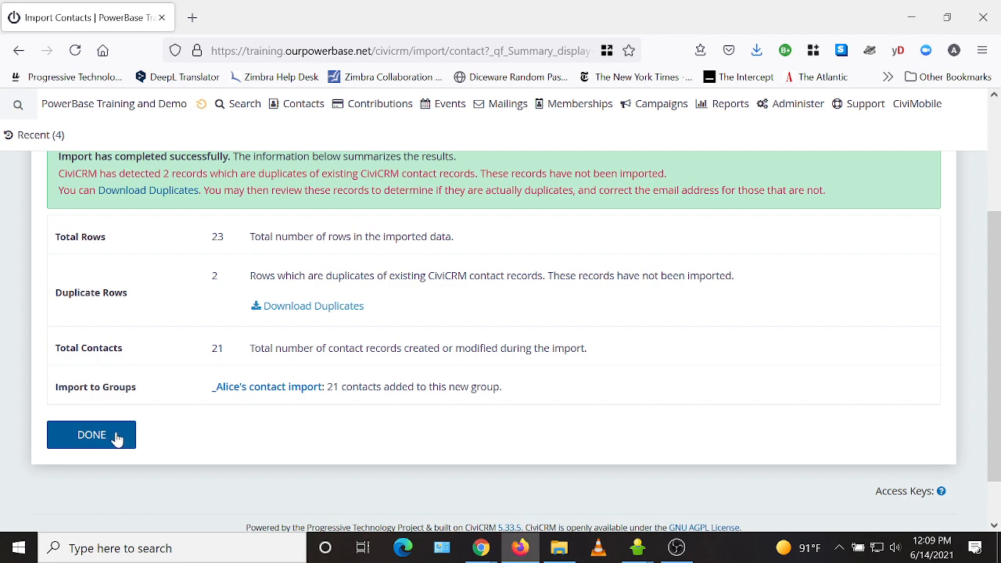
pyautogui.click(116, 439)
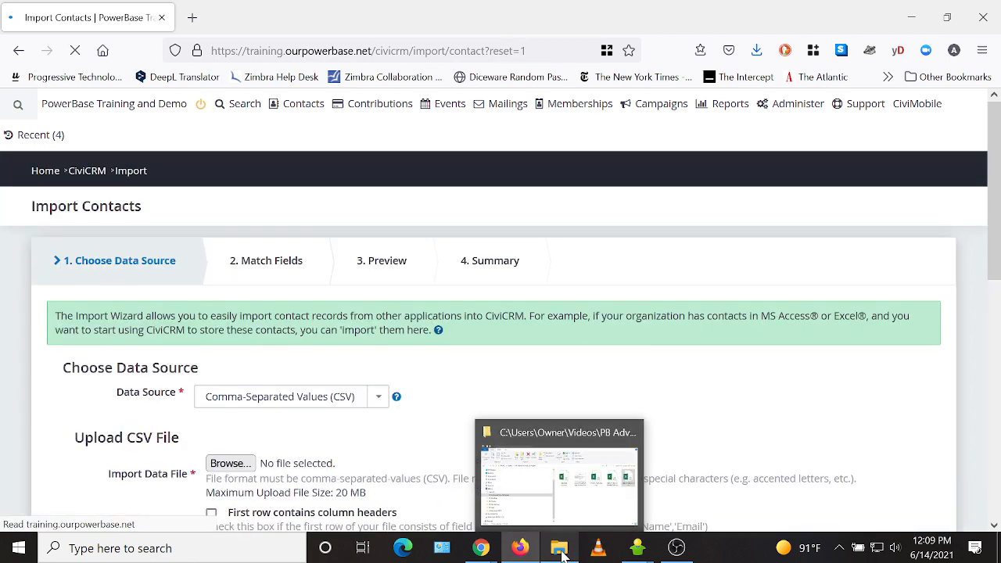
# Step: Switch to File Explorer and open Import_Duplicates.csv in LibreOffice Calc with Unicode (UTF-8) encoding and comma separation
pyautogui.click(559, 550)
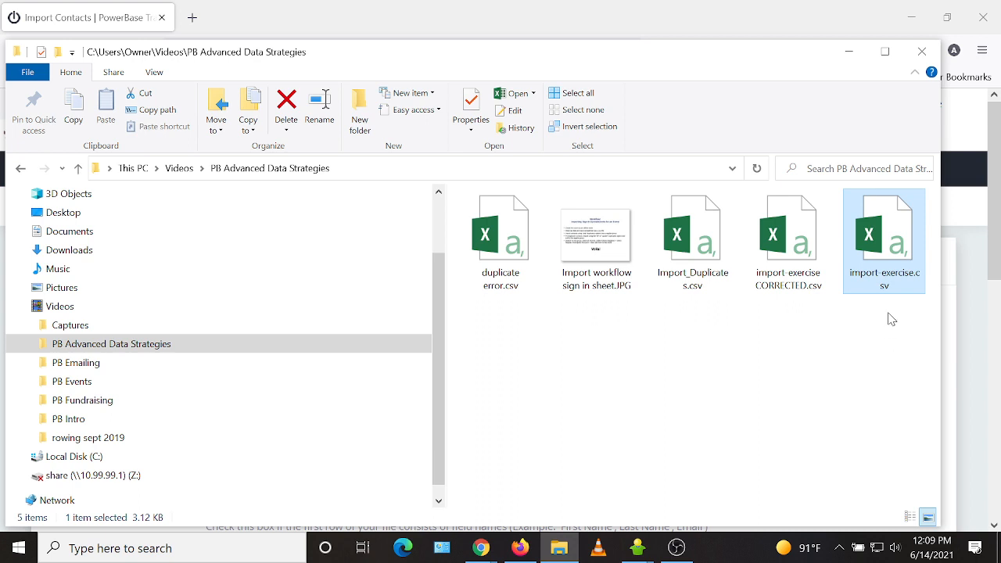
pyautogui.click(692, 249)
pyautogui.rightClick(693, 250)
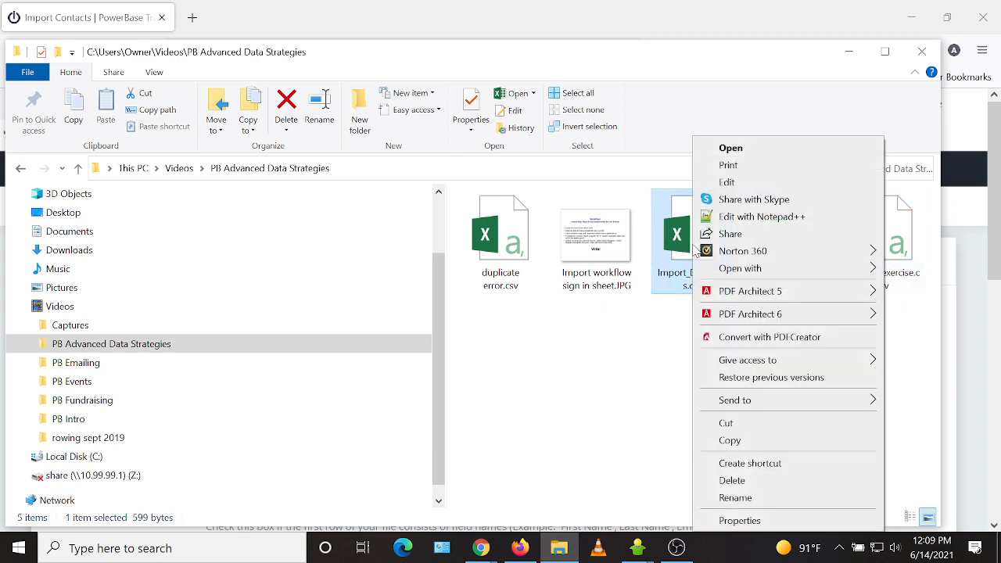
pyautogui.moveTo(721, 268)
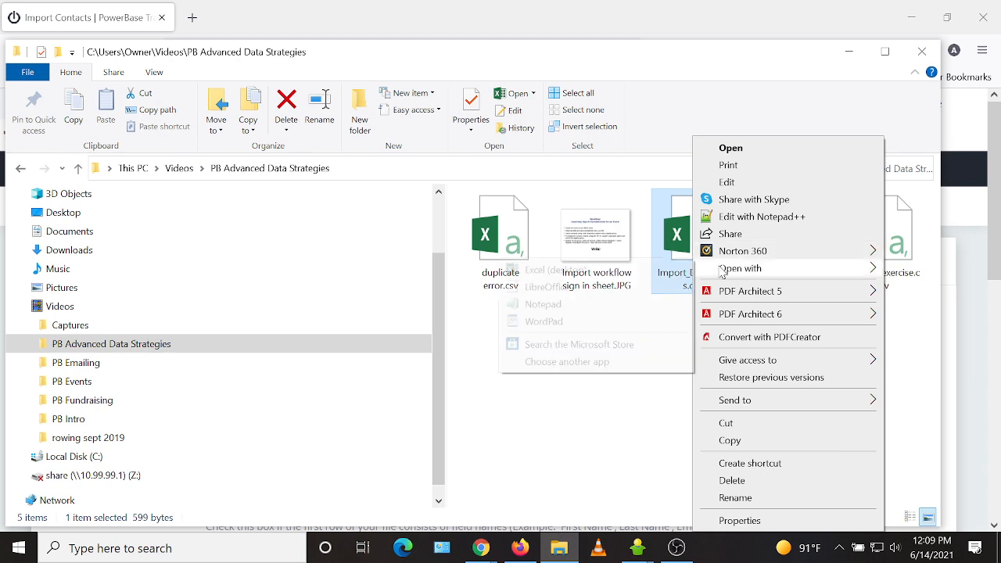
pyautogui.click(592, 291)
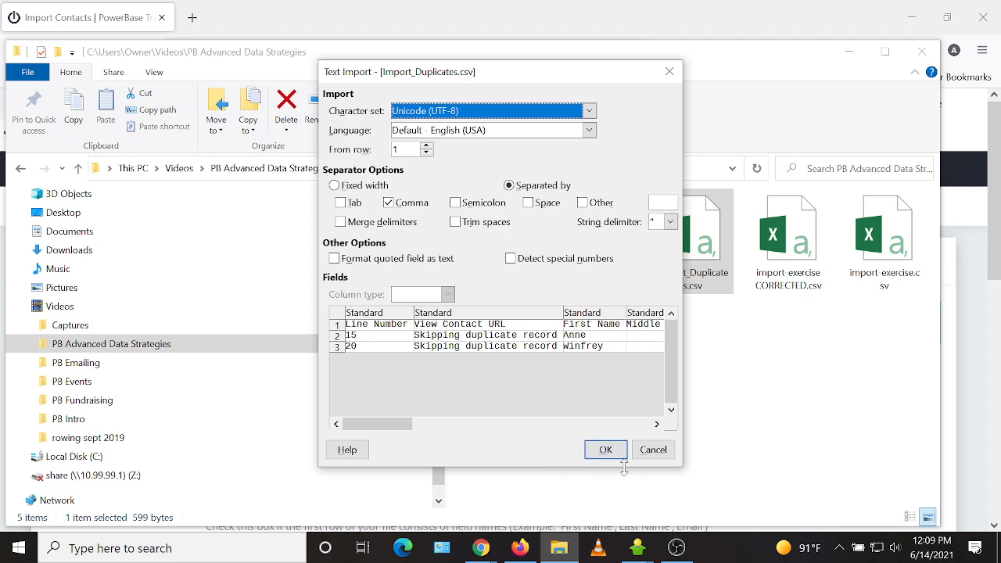
pyautogui.click(606, 450)
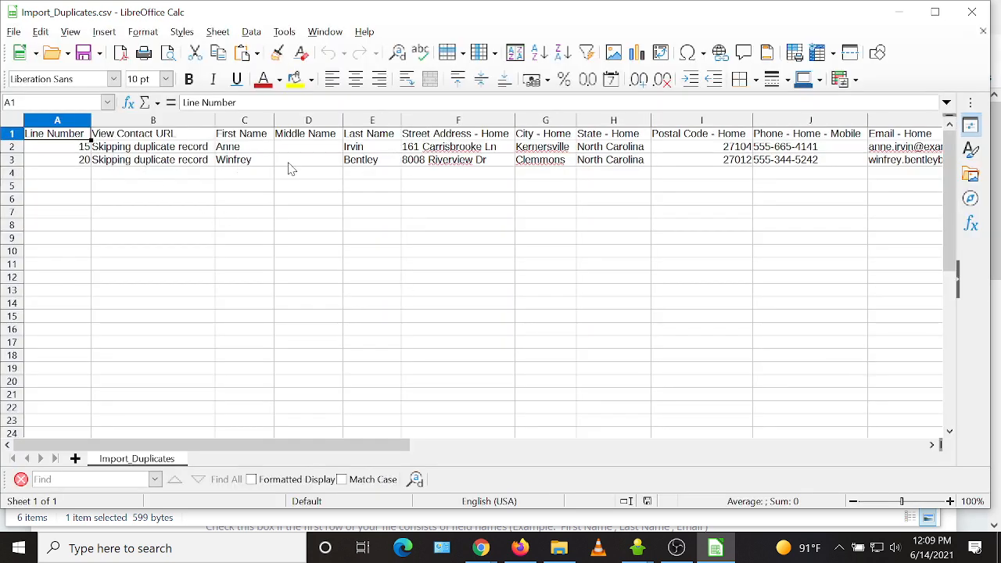
# Step: Examine the rows of the duplicates file, including the skip reasons in the View Contact URL column
pyautogui.click(184, 151)
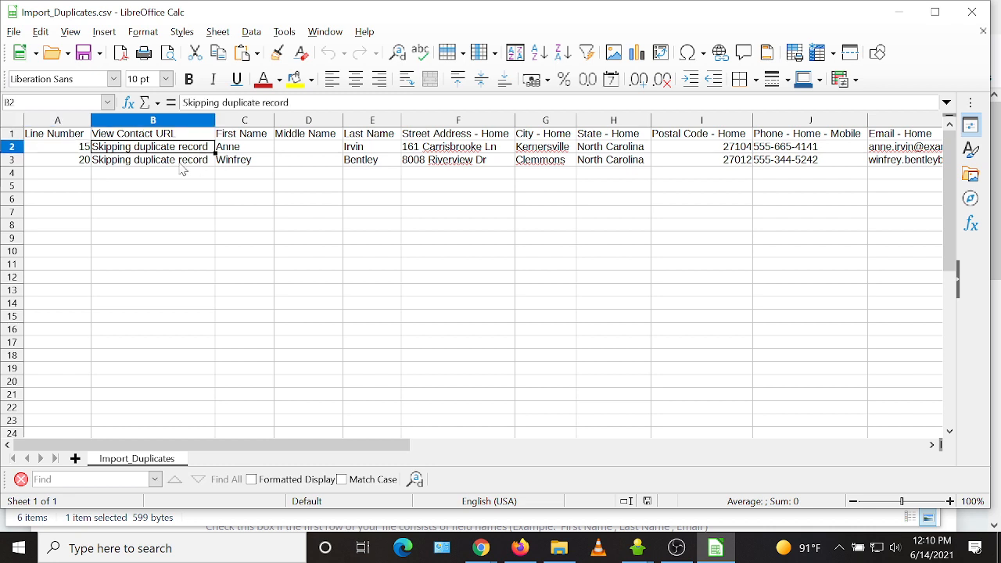
pyautogui.click(179, 165)
pyautogui.click(186, 150)
pyautogui.click(182, 162)
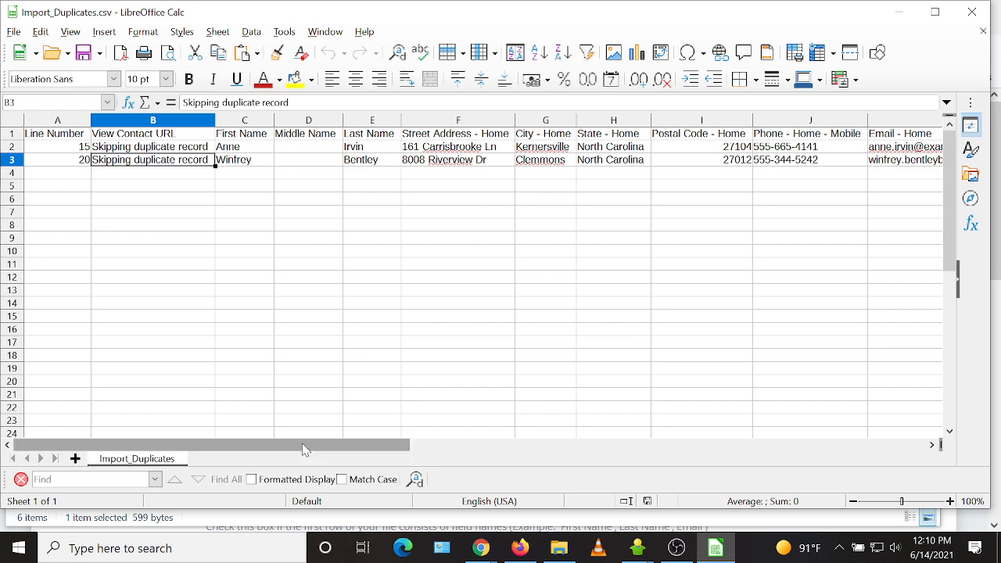
pyautogui.moveTo(304, 448)
pyautogui.mouseDown()
pyautogui.moveTo(635, 450)
pyautogui.moveTo(313, 447)
pyautogui.mouseUp()
pyautogui.click(156, 241)
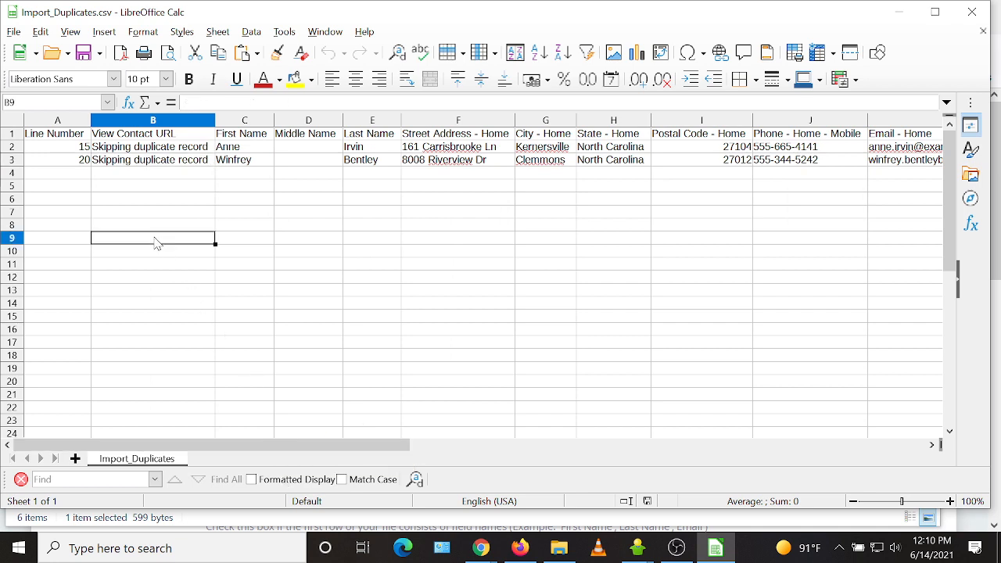
pyautogui.click(164, 215)
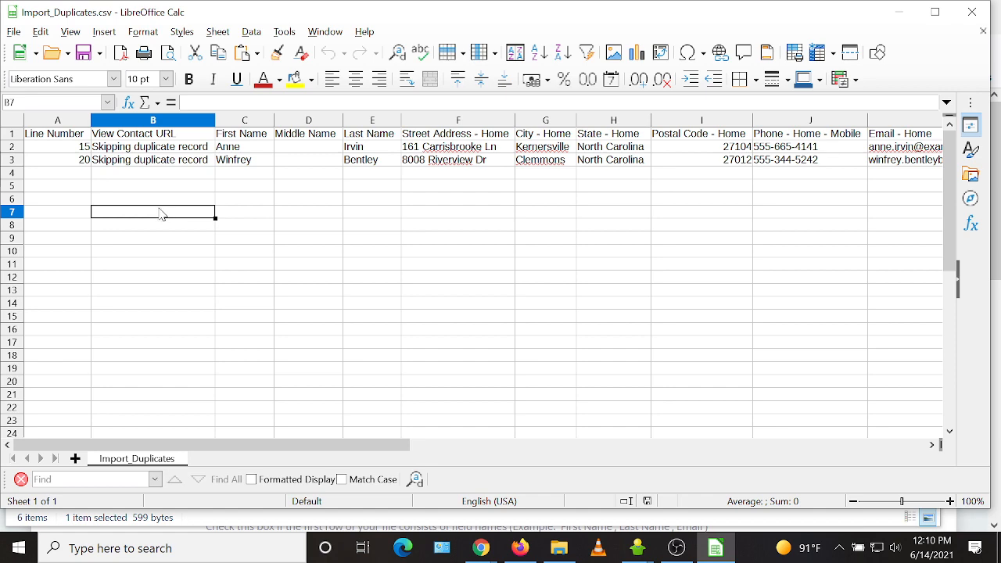
pyautogui.moveTo(375, 444); pyautogui.dragTo(235, 468)
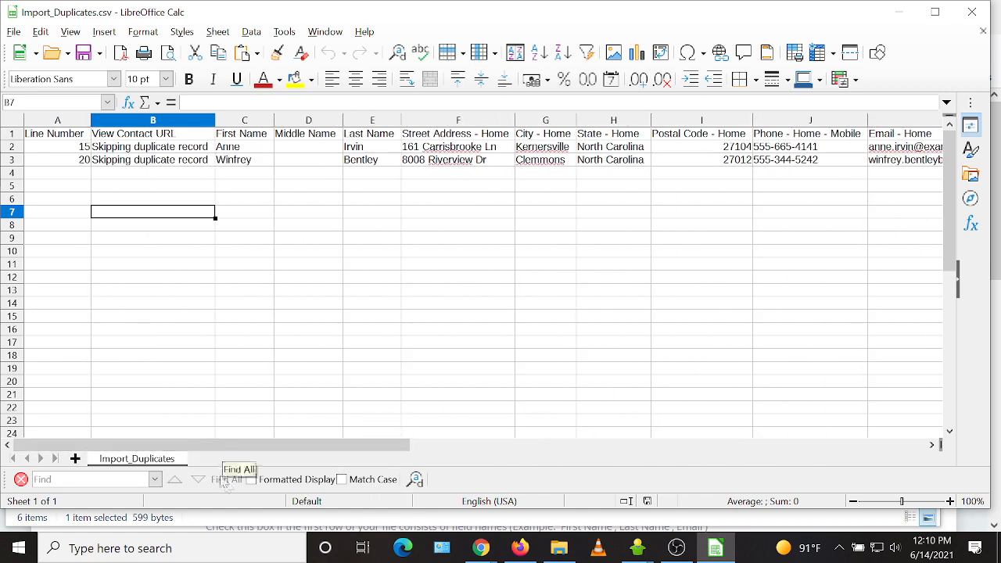
# Step: Delete the Line Number and View Contact URL columns from the duplicates sheet
pyautogui.moveTo(137, 121); pyautogui.dragTo(76, 134)
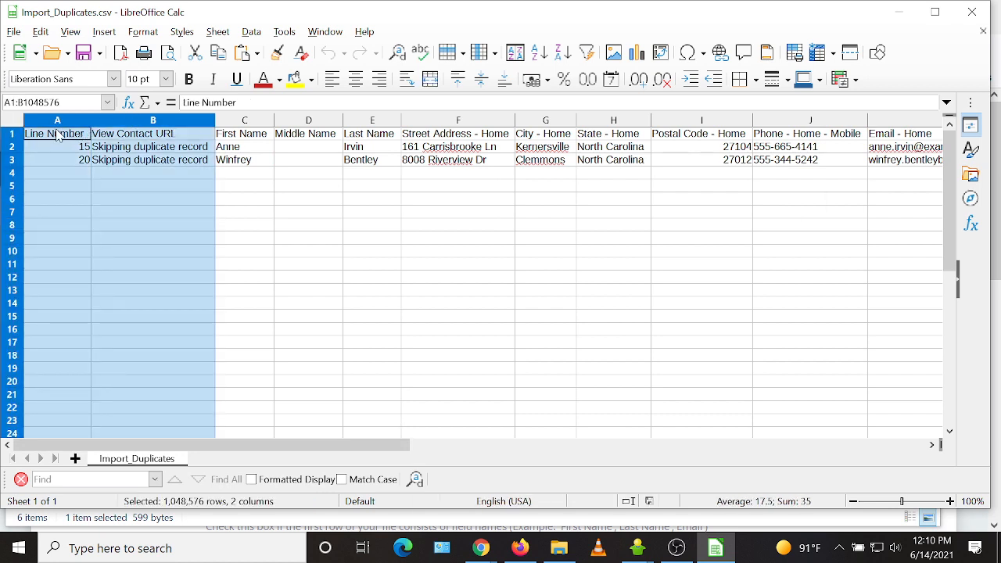
pyautogui.rightClick(62, 126)
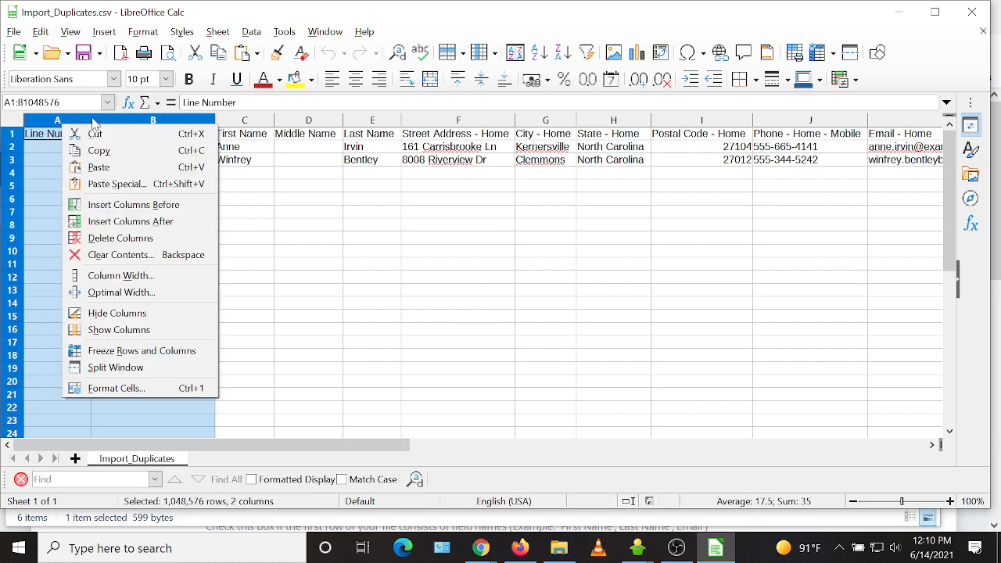
pyautogui.click(130, 240)
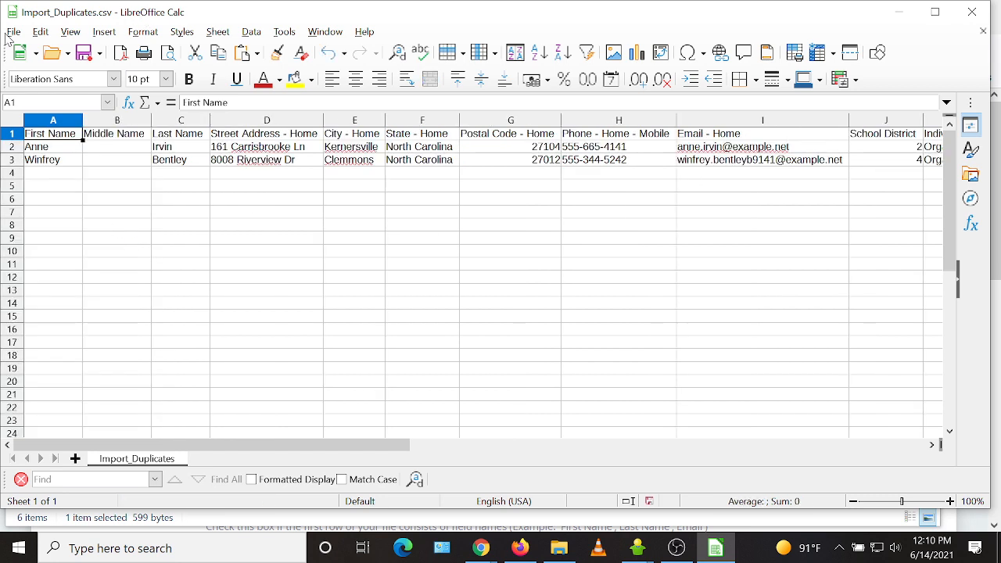
# Step: Save Import_Duplicates.csv in CSV format, then close the spreadsheet and the folder window
pyautogui.click(85, 54)
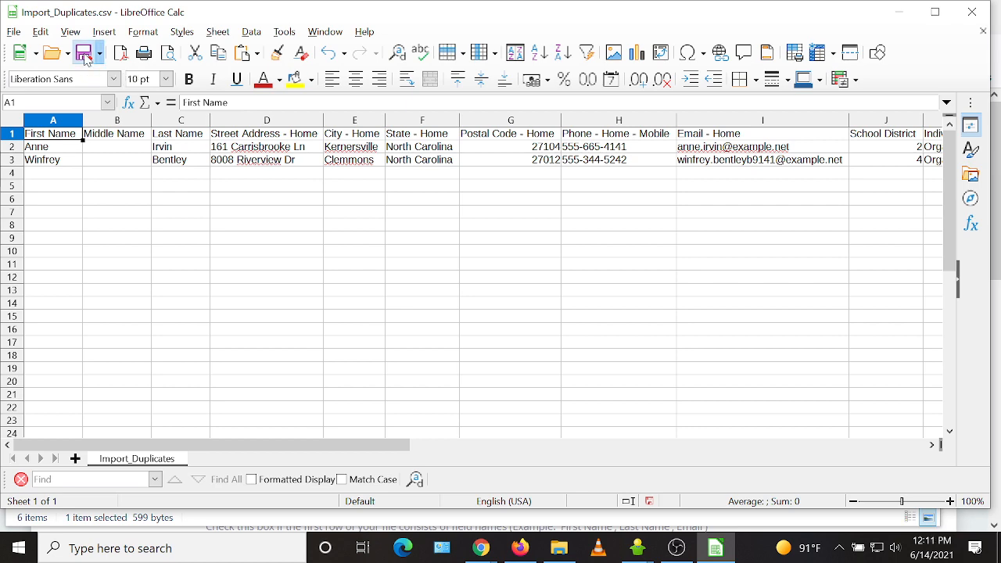
pyautogui.click(530, 319)
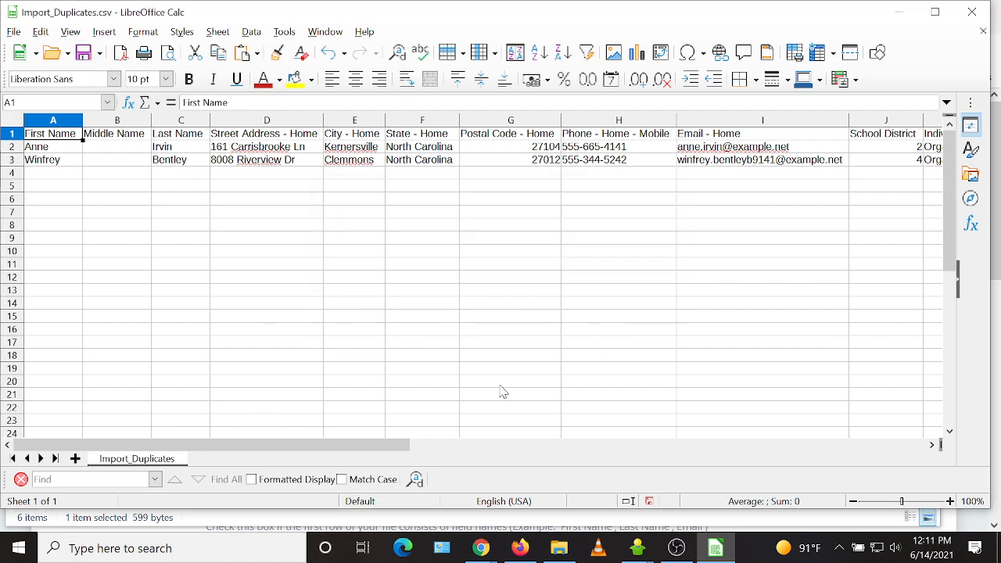
pyautogui.click(972, 12)
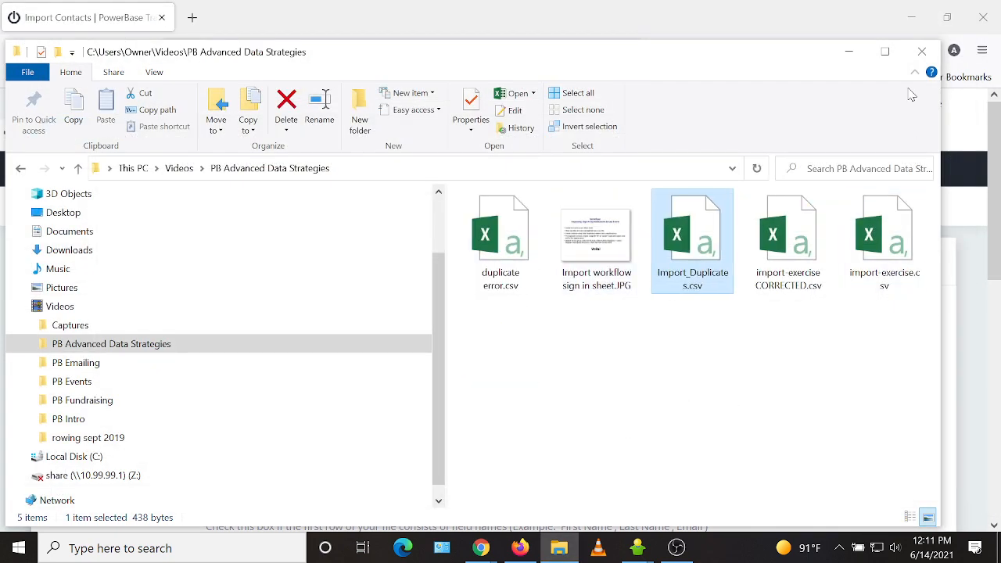
pyautogui.click(923, 52)
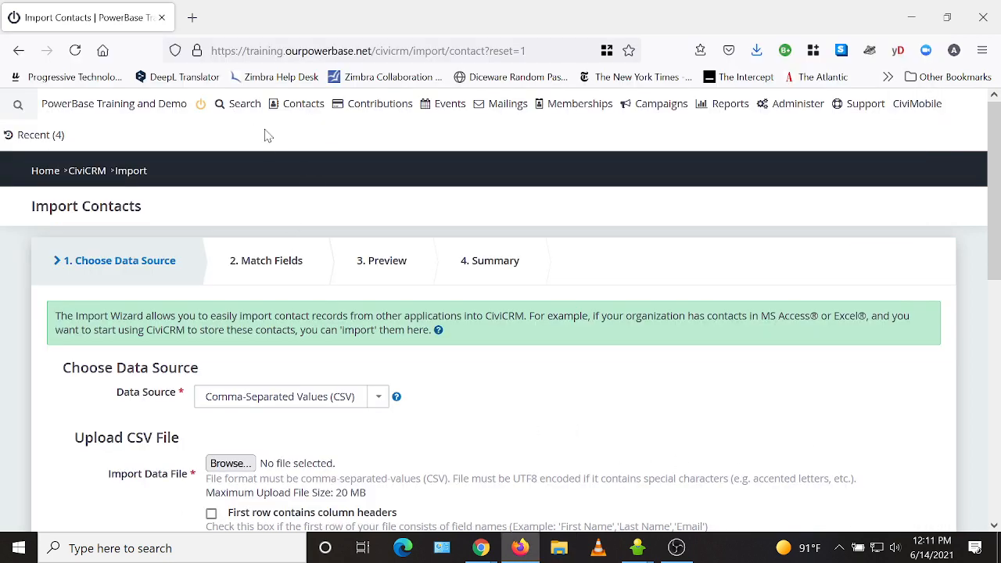
# Step: Start a new contact import with Import_Duplicates.csv as the data file and mark its first row as column headers
pyautogui.moveTo(287, 115)
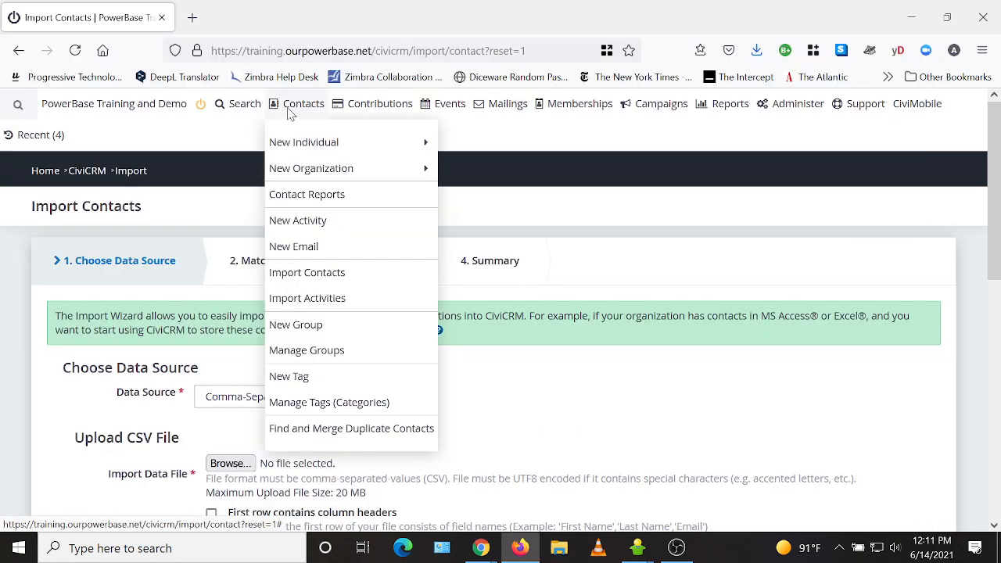
pyautogui.click(304, 272)
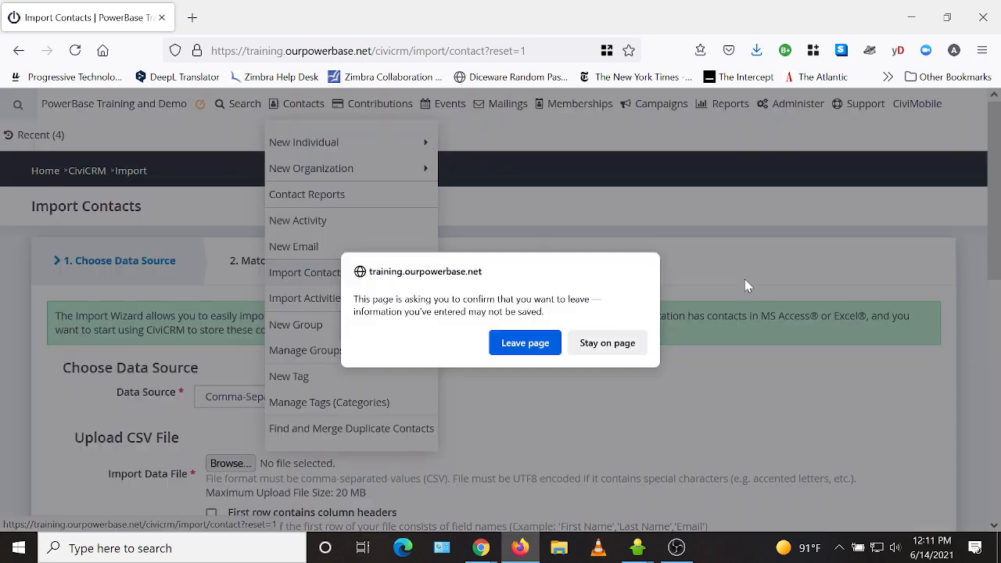
pyautogui.click(530, 344)
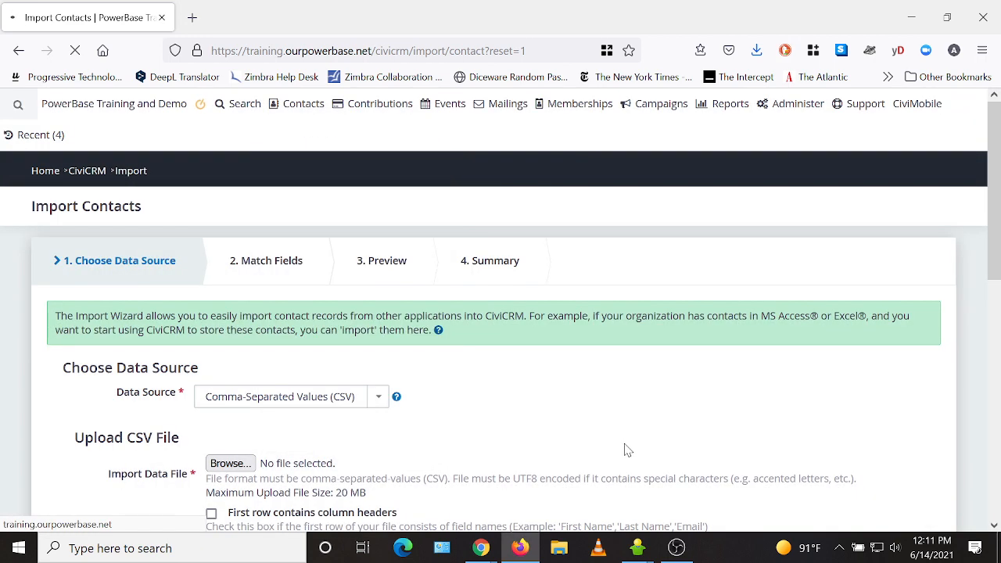
pyautogui.scroll(-2, 626, 277)
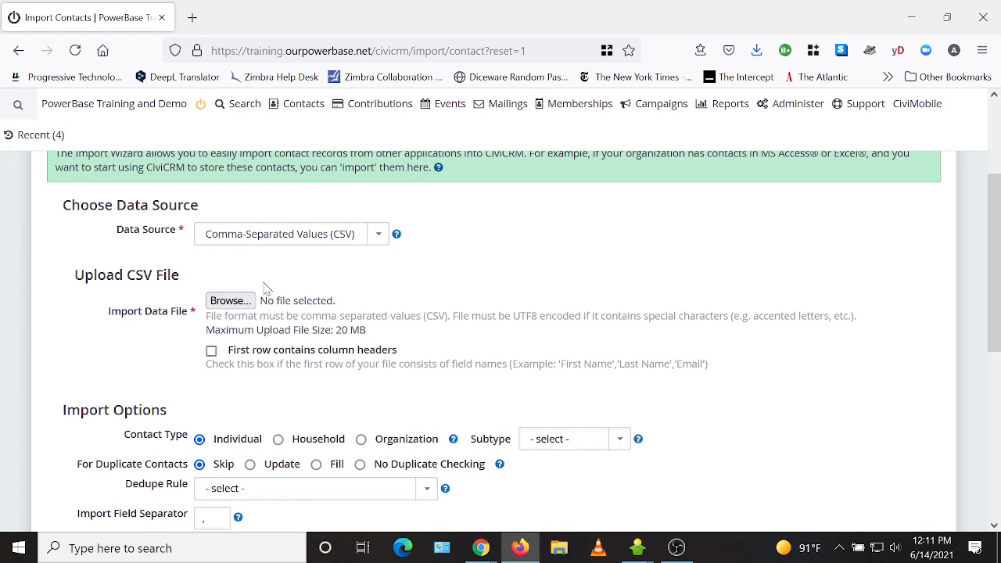
pyautogui.click(238, 305)
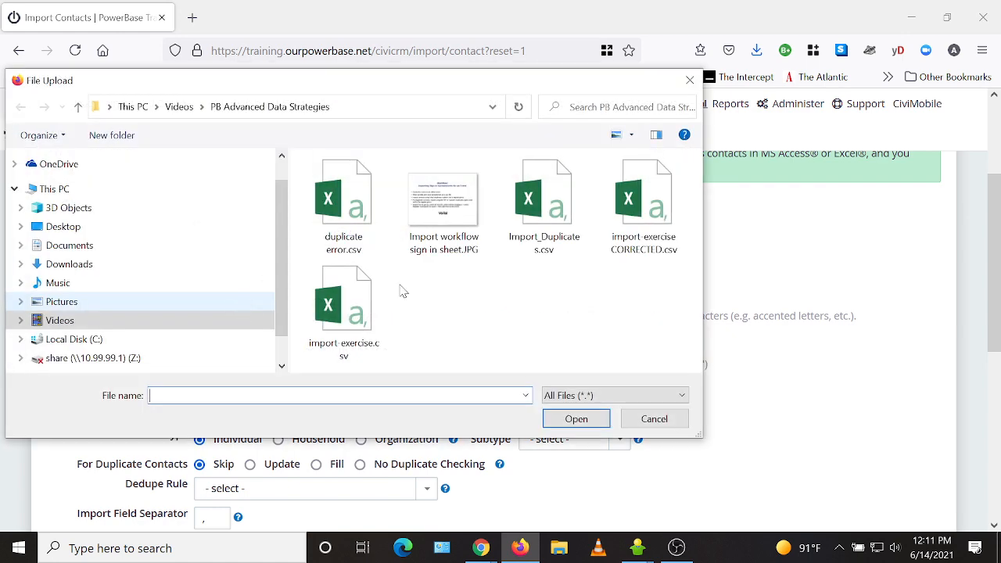
pyautogui.click(565, 215)
pyautogui.doubleClick(565, 215)
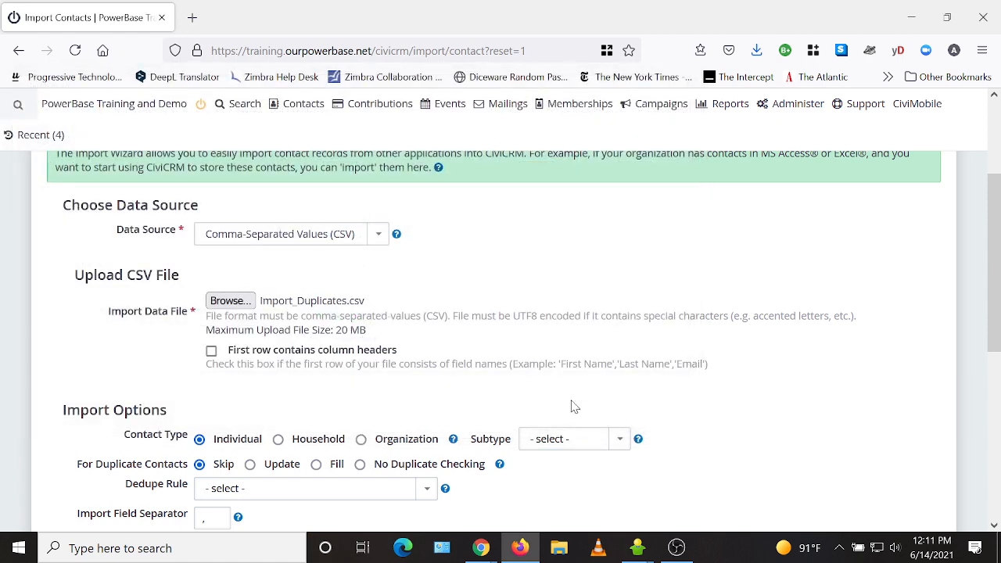
pyautogui.click(212, 352)
# Step: Set duplicate contacts to Update, with the dedupe rule "Name and Email (reserved) - Unsupervised" and date format mm/dd/yyyy
pyautogui.scroll(-2, 875, 319)
pyautogui.scroll(-4, 874, 319)
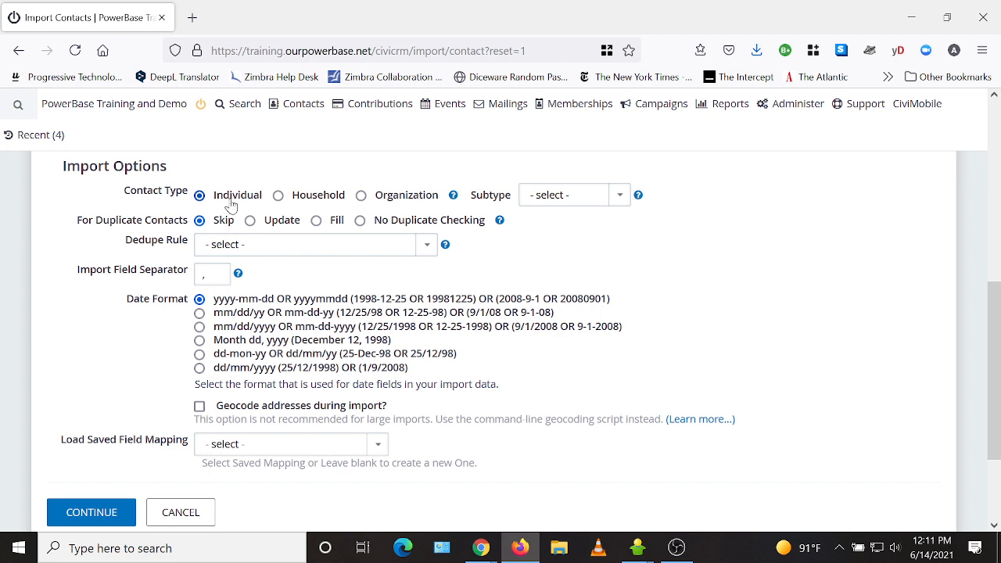
pyautogui.click(249, 222)
pyautogui.click(279, 247)
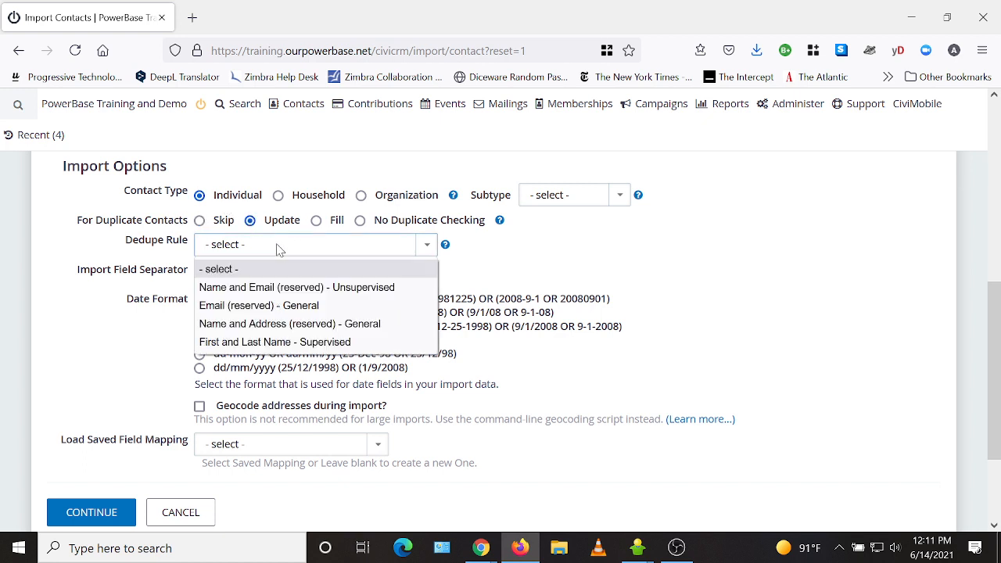
pyautogui.click(287, 288)
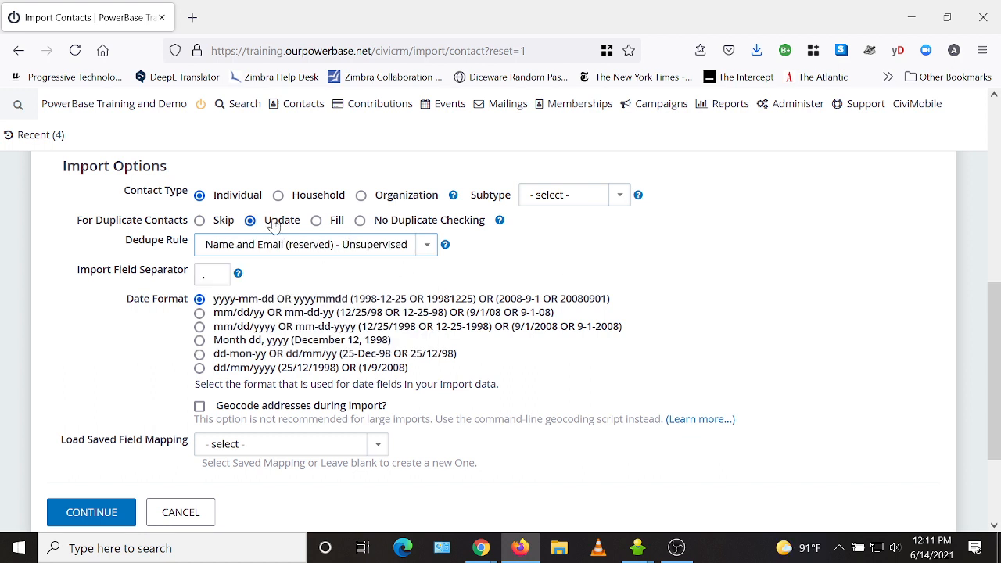
pyautogui.click(199, 326)
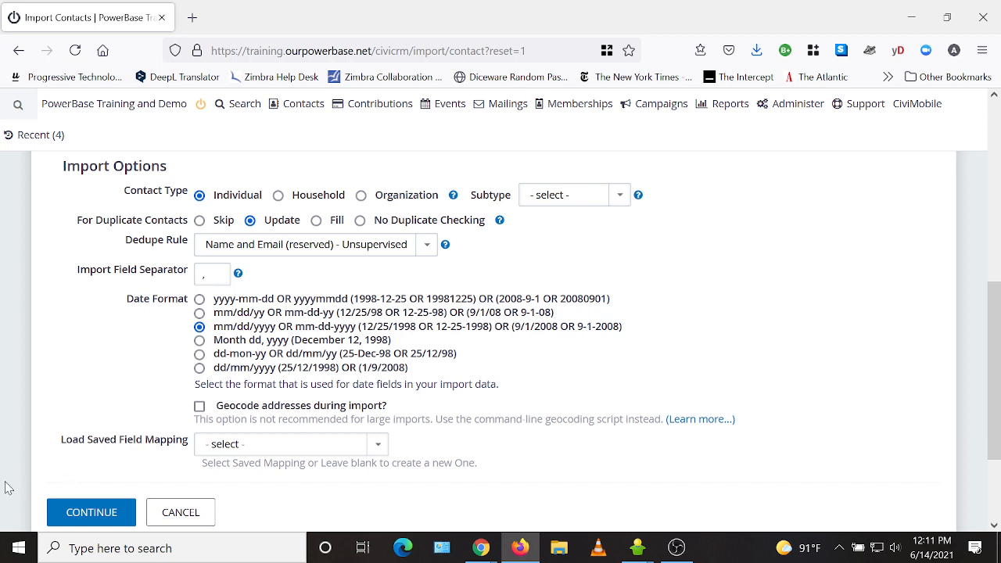
# Step: Load the saved field mapping "My contact info import mapping" and proceed through field matching to the import preview
pyautogui.click(260, 454)
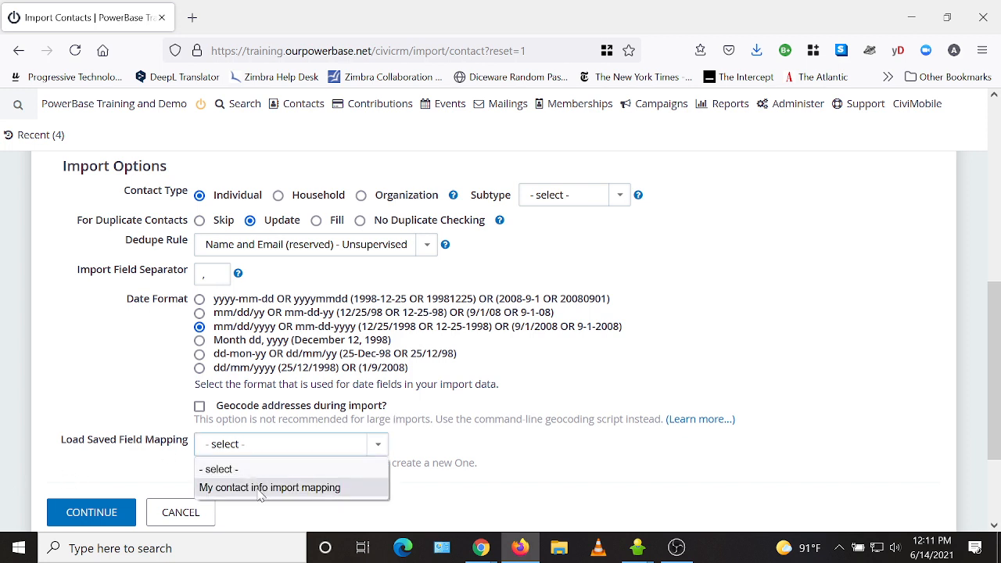
pyautogui.click(259, 489)
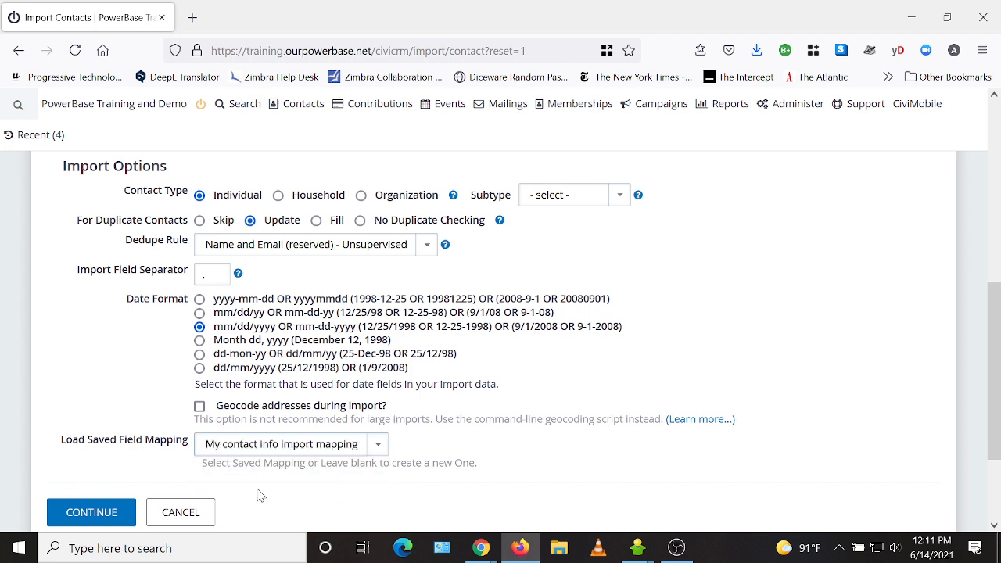
pyautogui.click(93, 520)
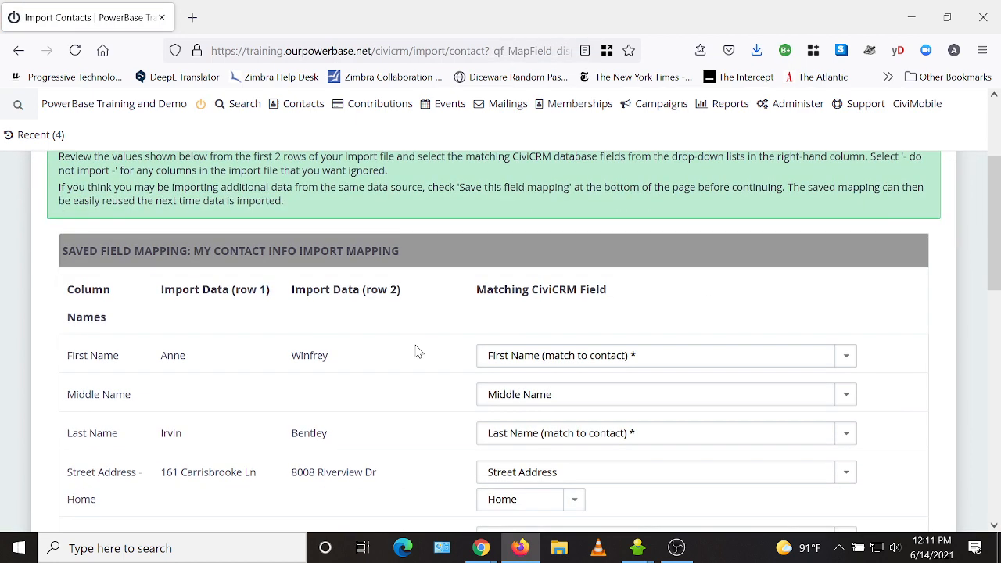
pyautogui.scroll(-3, 418, 352)
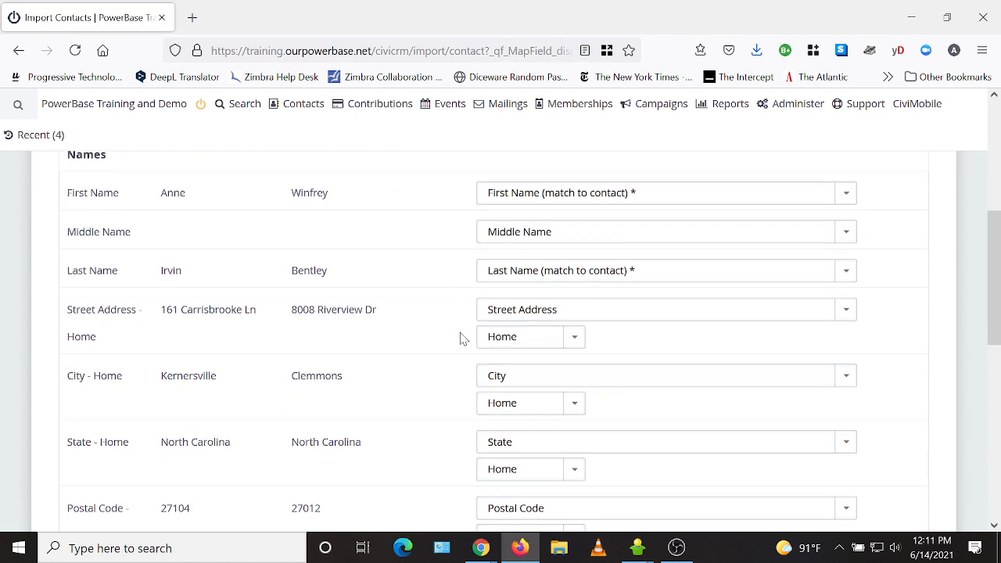
pyautogui.scroll(-6, 463, 344)
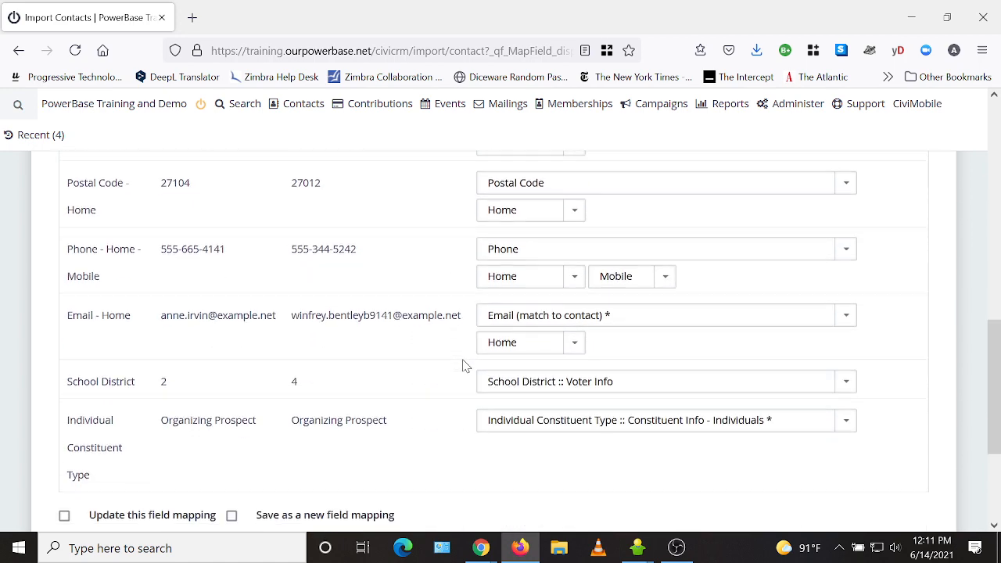
pyautogui.scroll(-2, 443, 407)
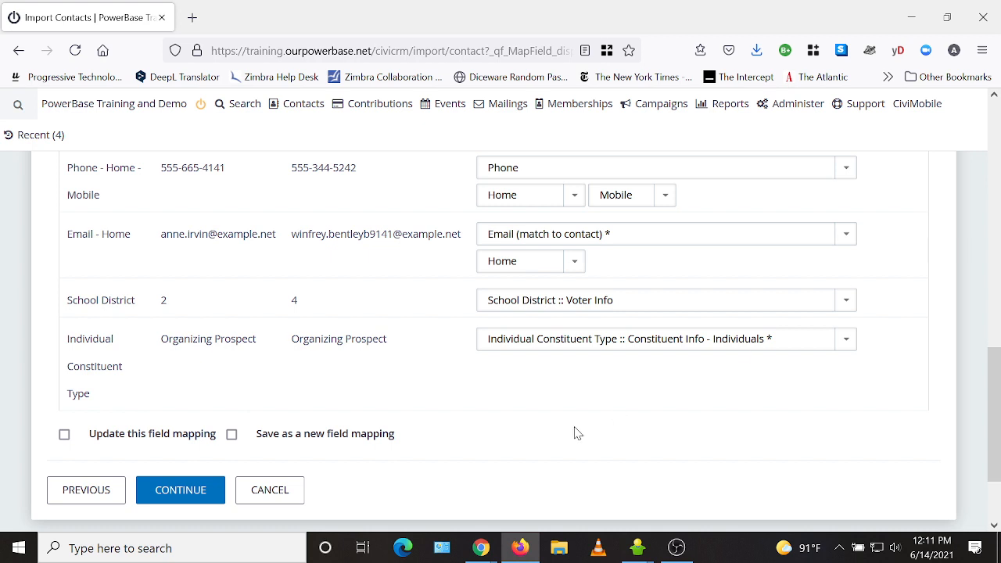
pyautogui.click(175, 501)
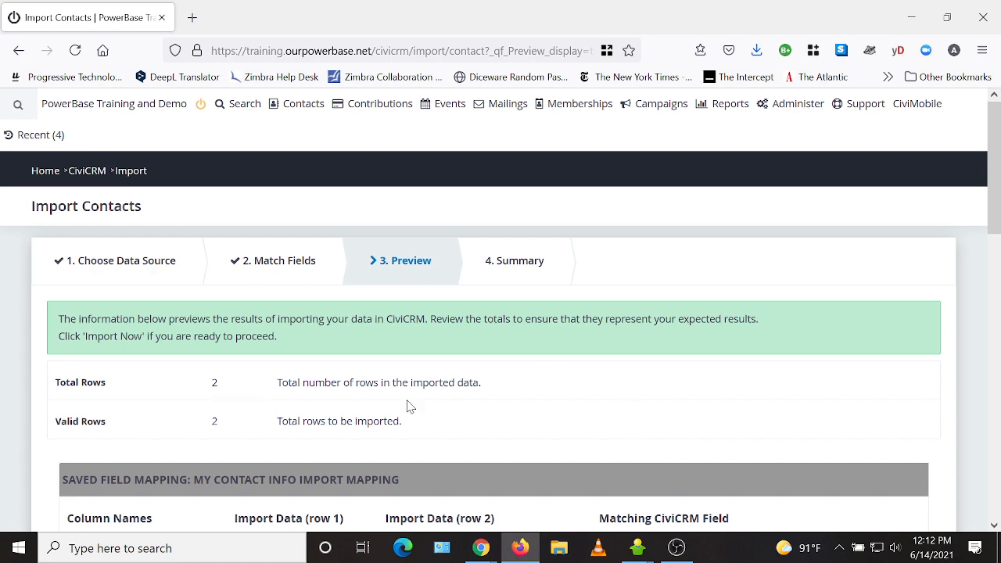
# Step: Assign the imported records to the existing contact import group
pyautogui.scroll(-4, 458, 398)
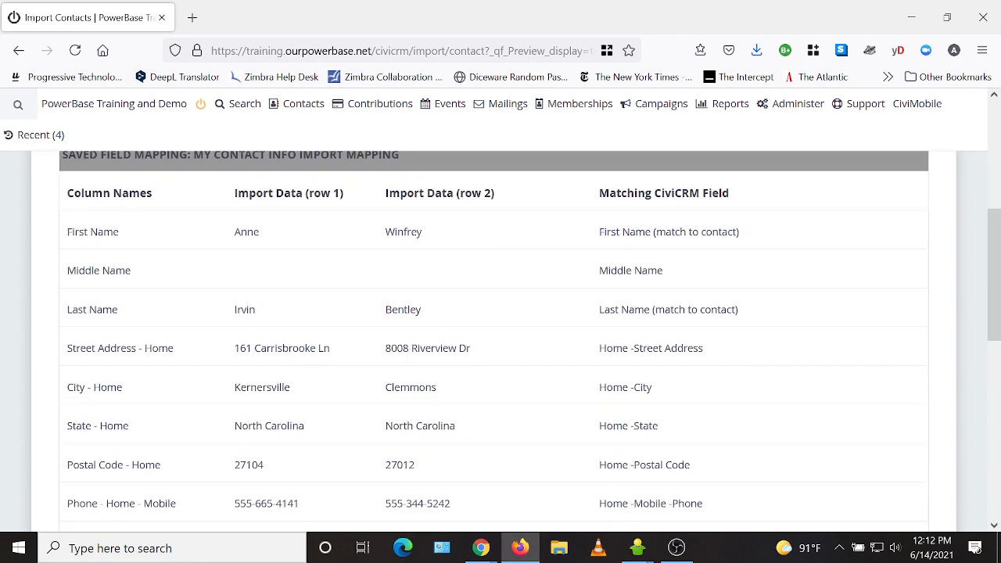
pyautogui.scroll(-5, 309, 368)
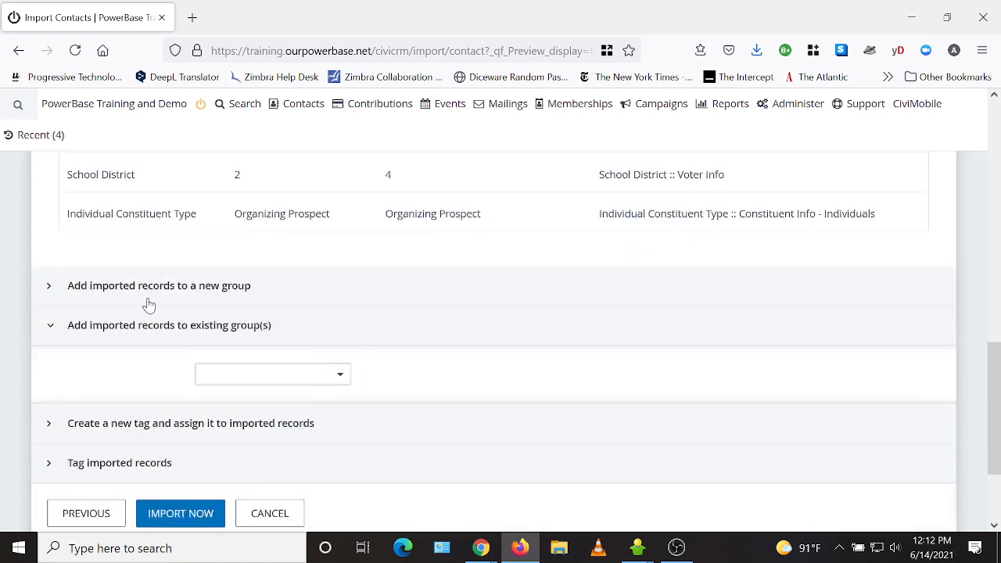
pyautogui.click(167, 295)
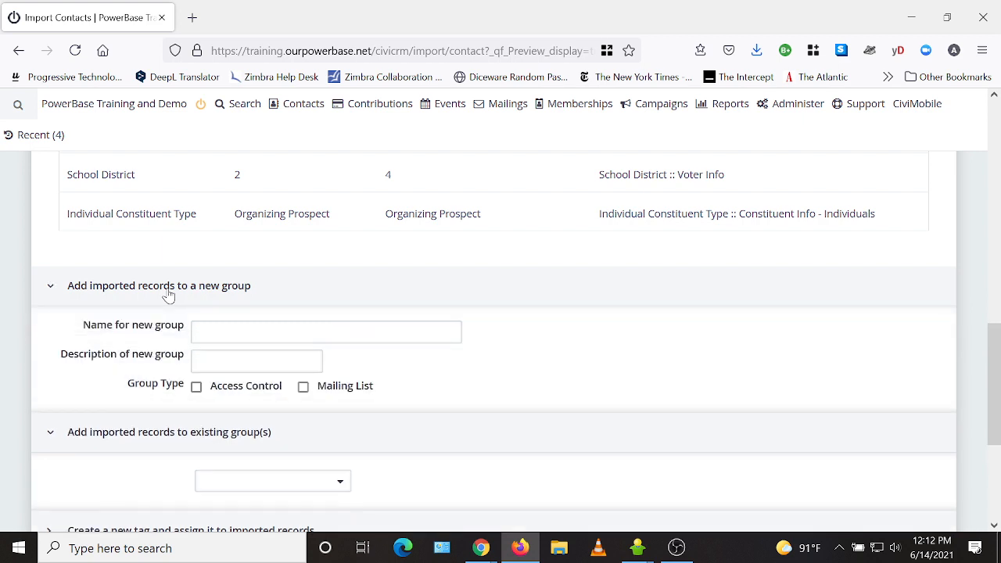
pyautogui.click(167, 294)
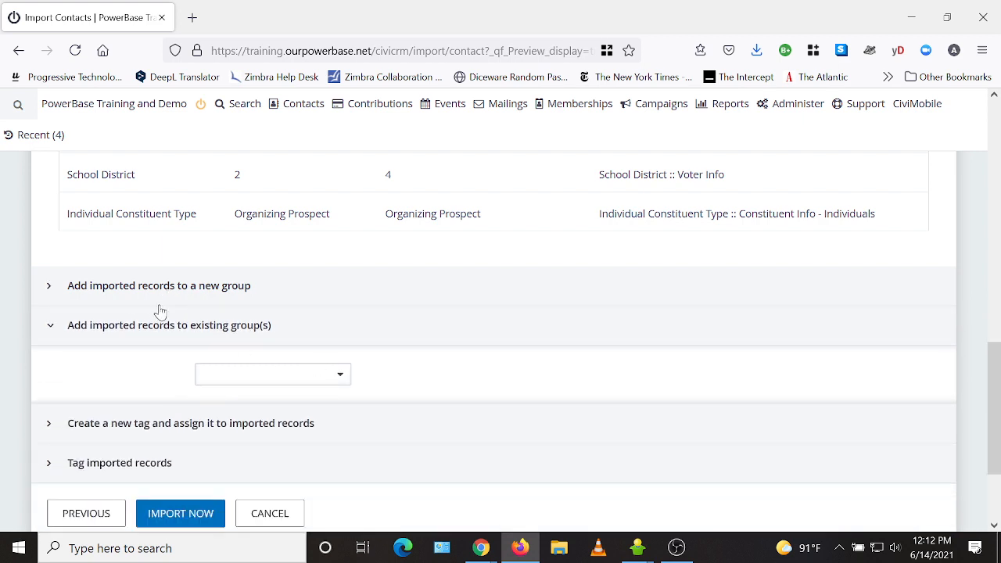
pyautogui.click(335, 376)
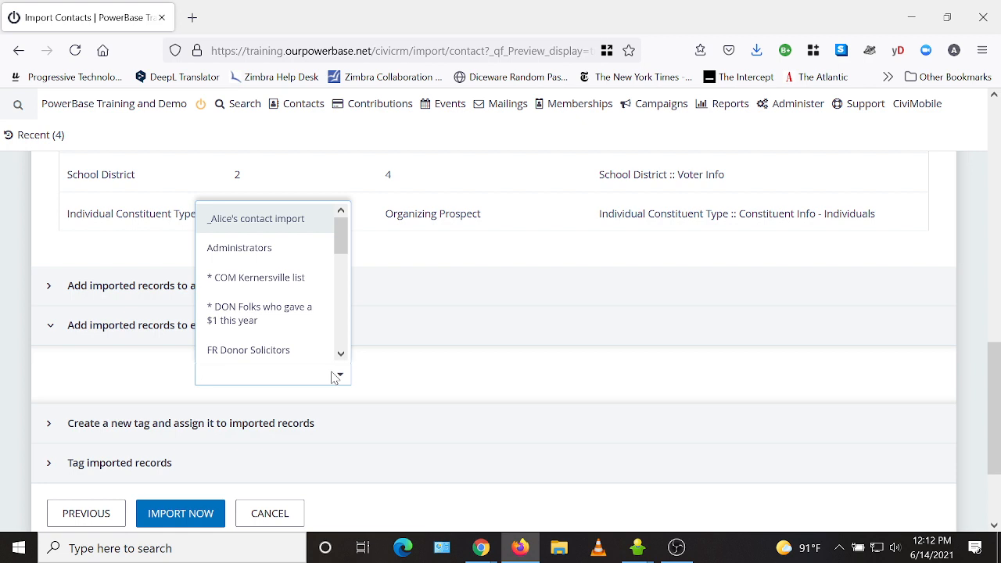
pyautogui.click(283, 219)
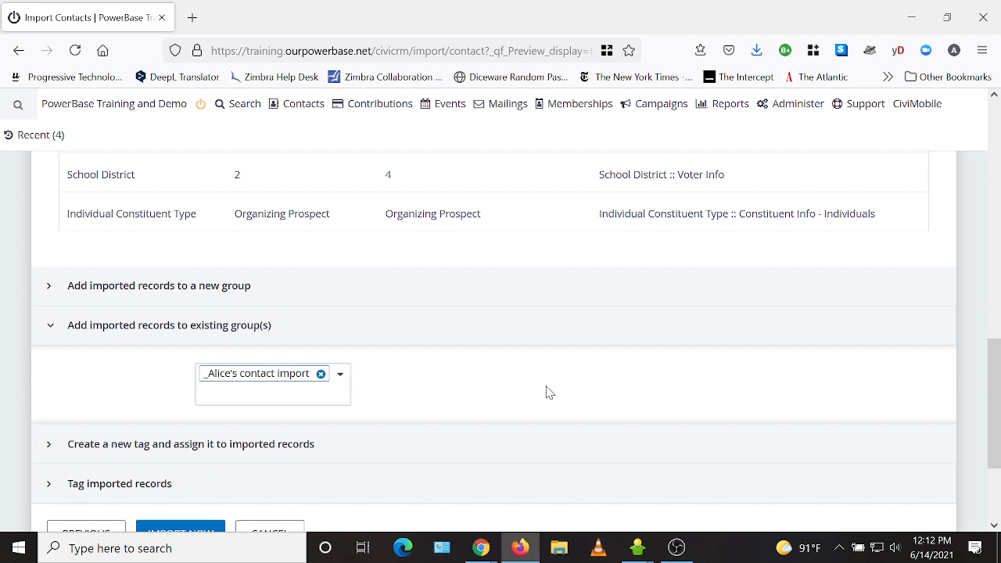
# Step: Run the contact import and accept the database backup warning
pyautogui.scroll(-3, 550, 392)
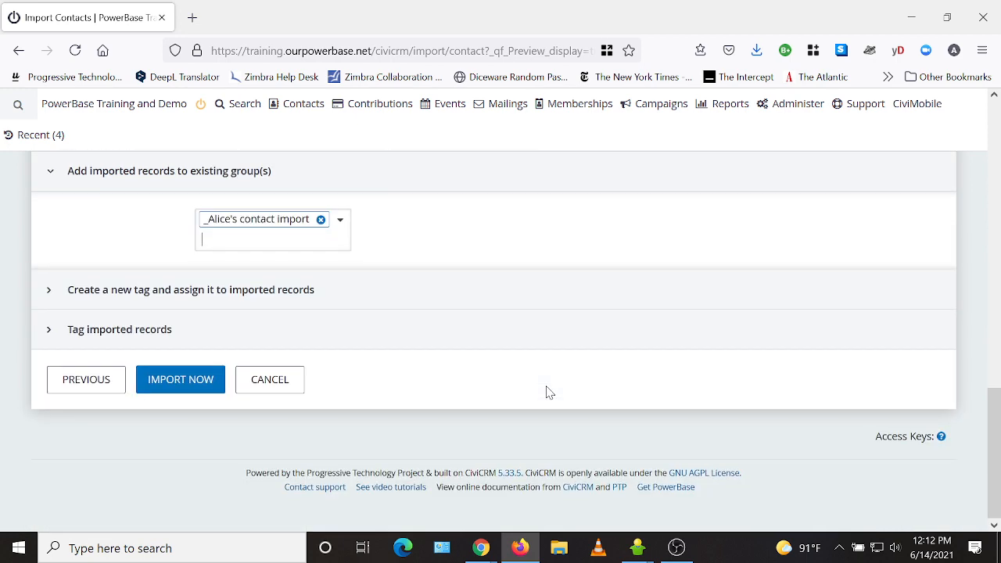
pyautogui.click(172, 381)
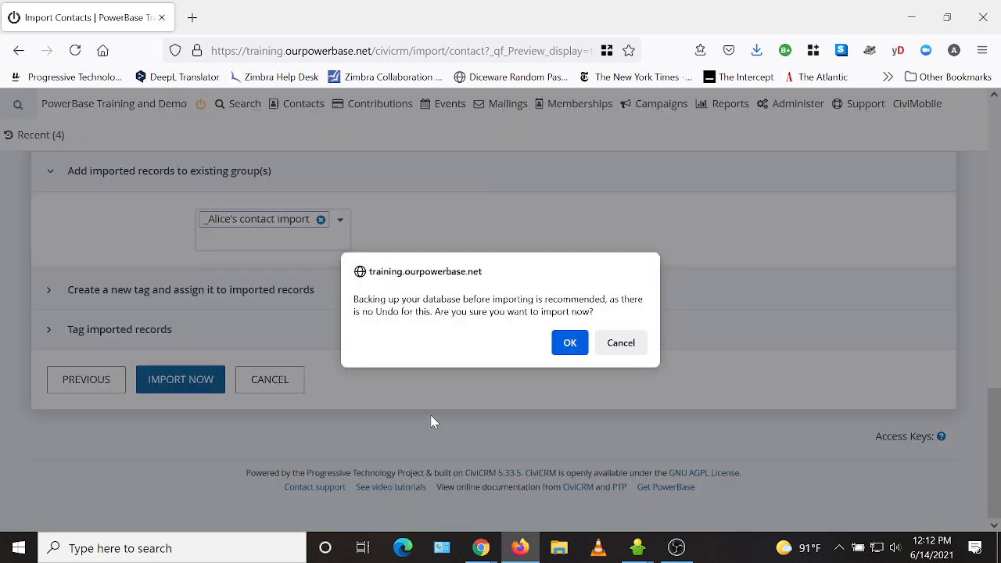
pyautogui.click(556, 345)
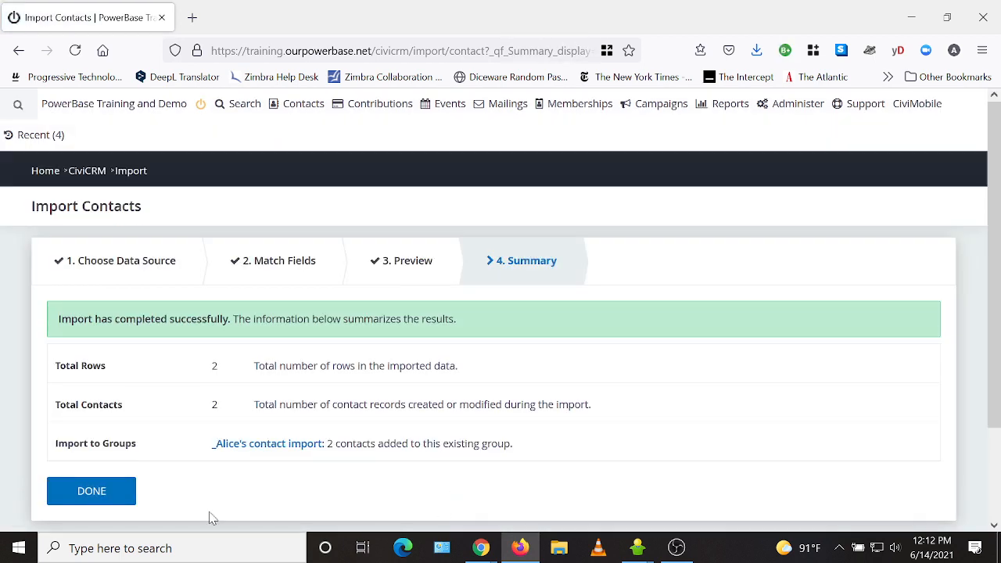
# Step: Open the group linked in the import summary in a new tab and look for the two re-imported contacts in its list
pyautogui.rightClick(264, 452)
pyautogui.click(313, 156)
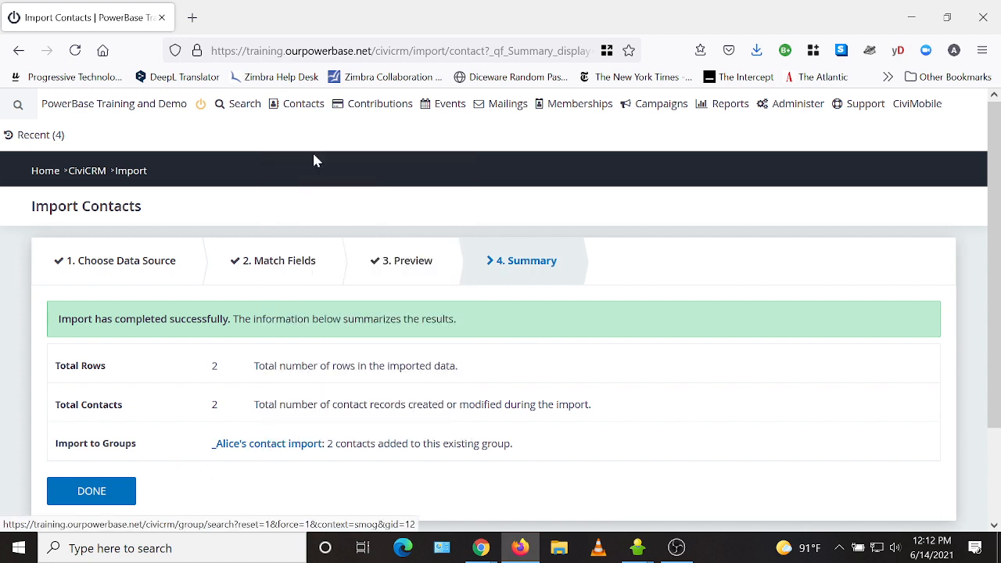
pyautogui.click(224, 18)
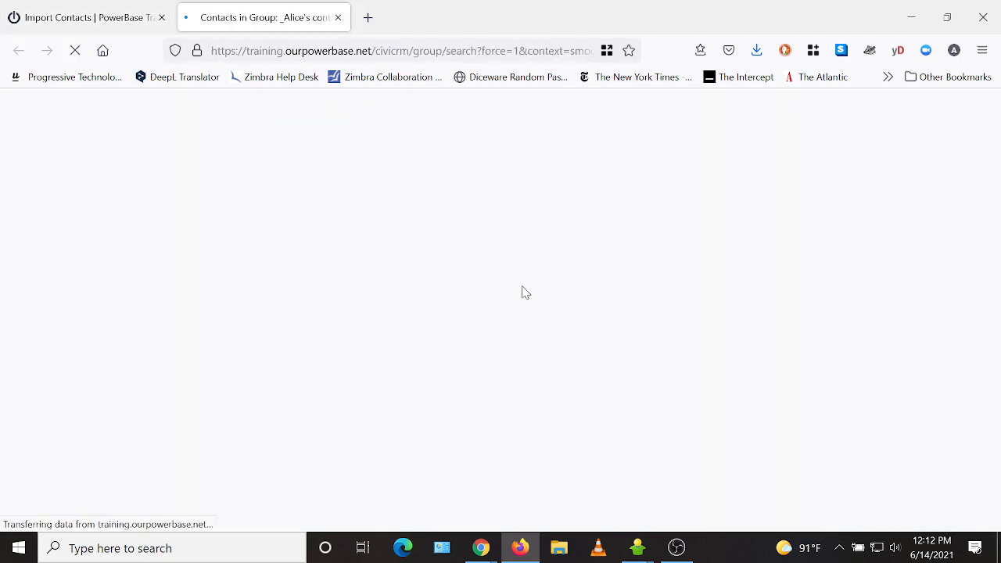
pyautogui.scroll(-2, 415, 334)
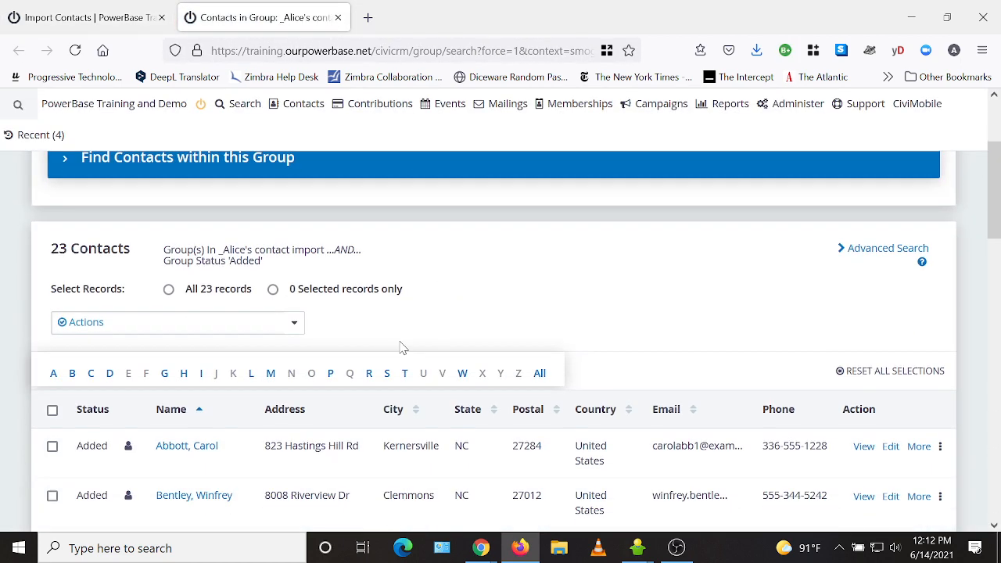
pyautogui.scroll(-2, 481, 366)
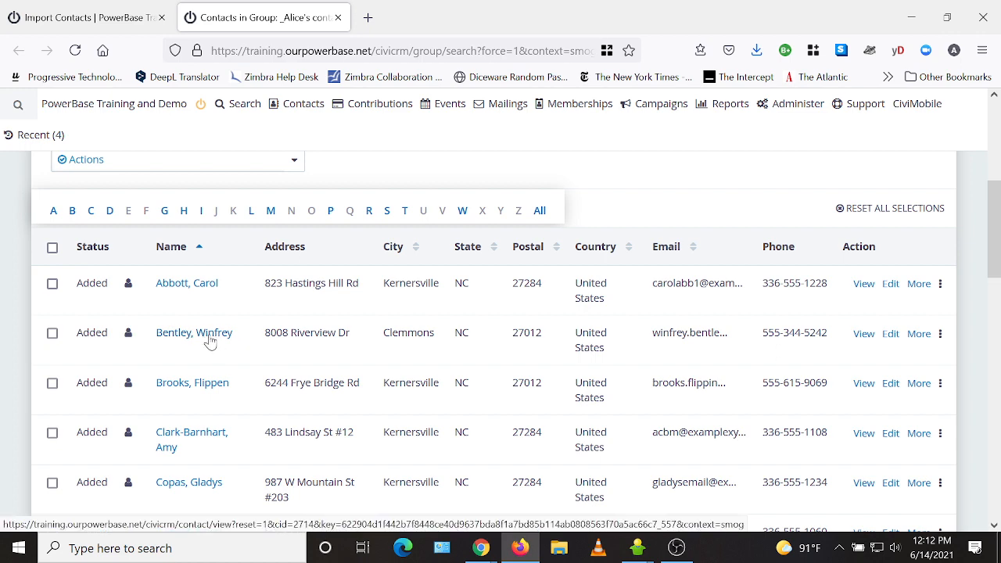
pyautogui.scroll(-4, 216, 352)
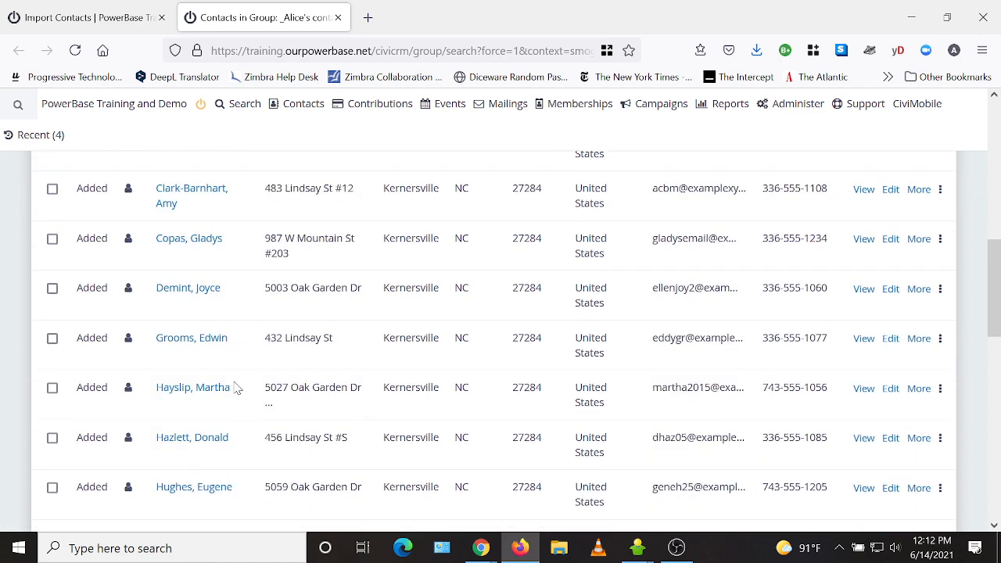
pyautogui.scroll(-3, 229, 400)
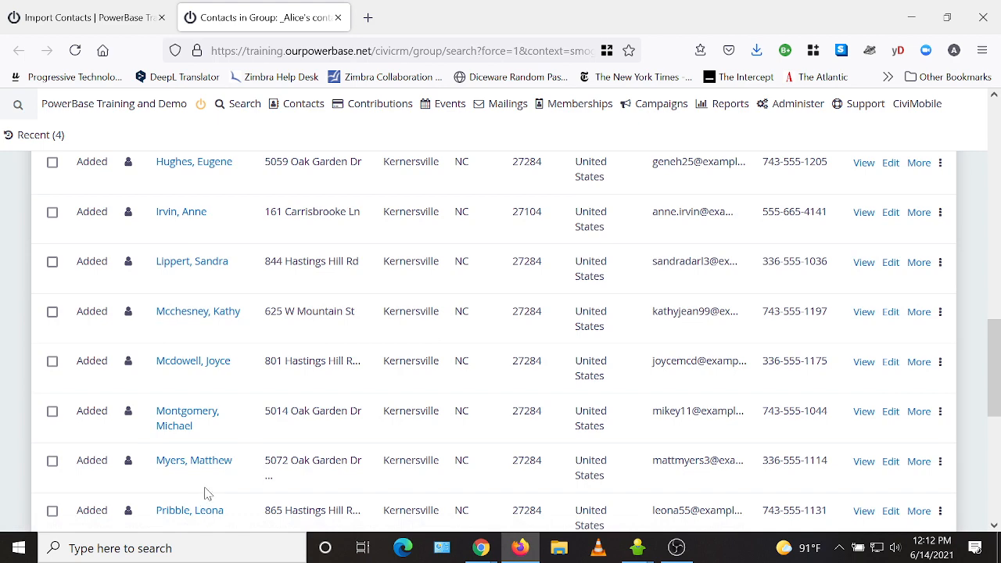
pyautogui.scroll(1, 206, 494)
pyautogui.scroll(1, 206, 494)
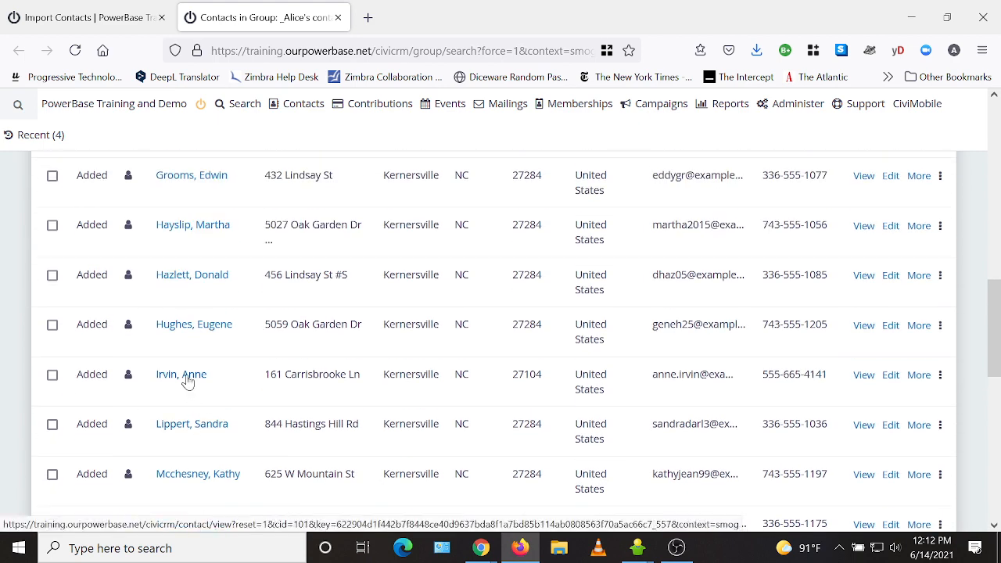
pyautogui.scroll(4, 203, 477)
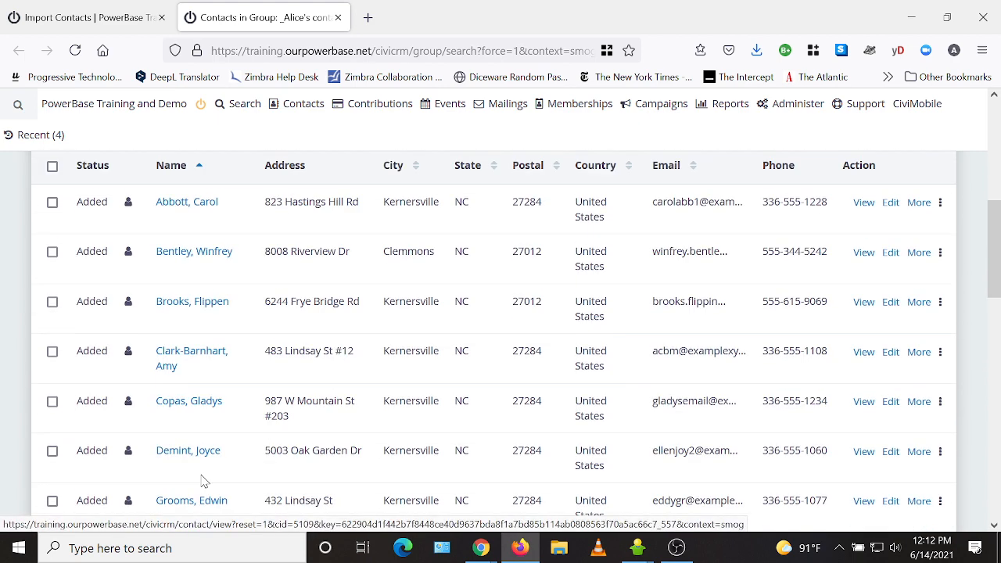